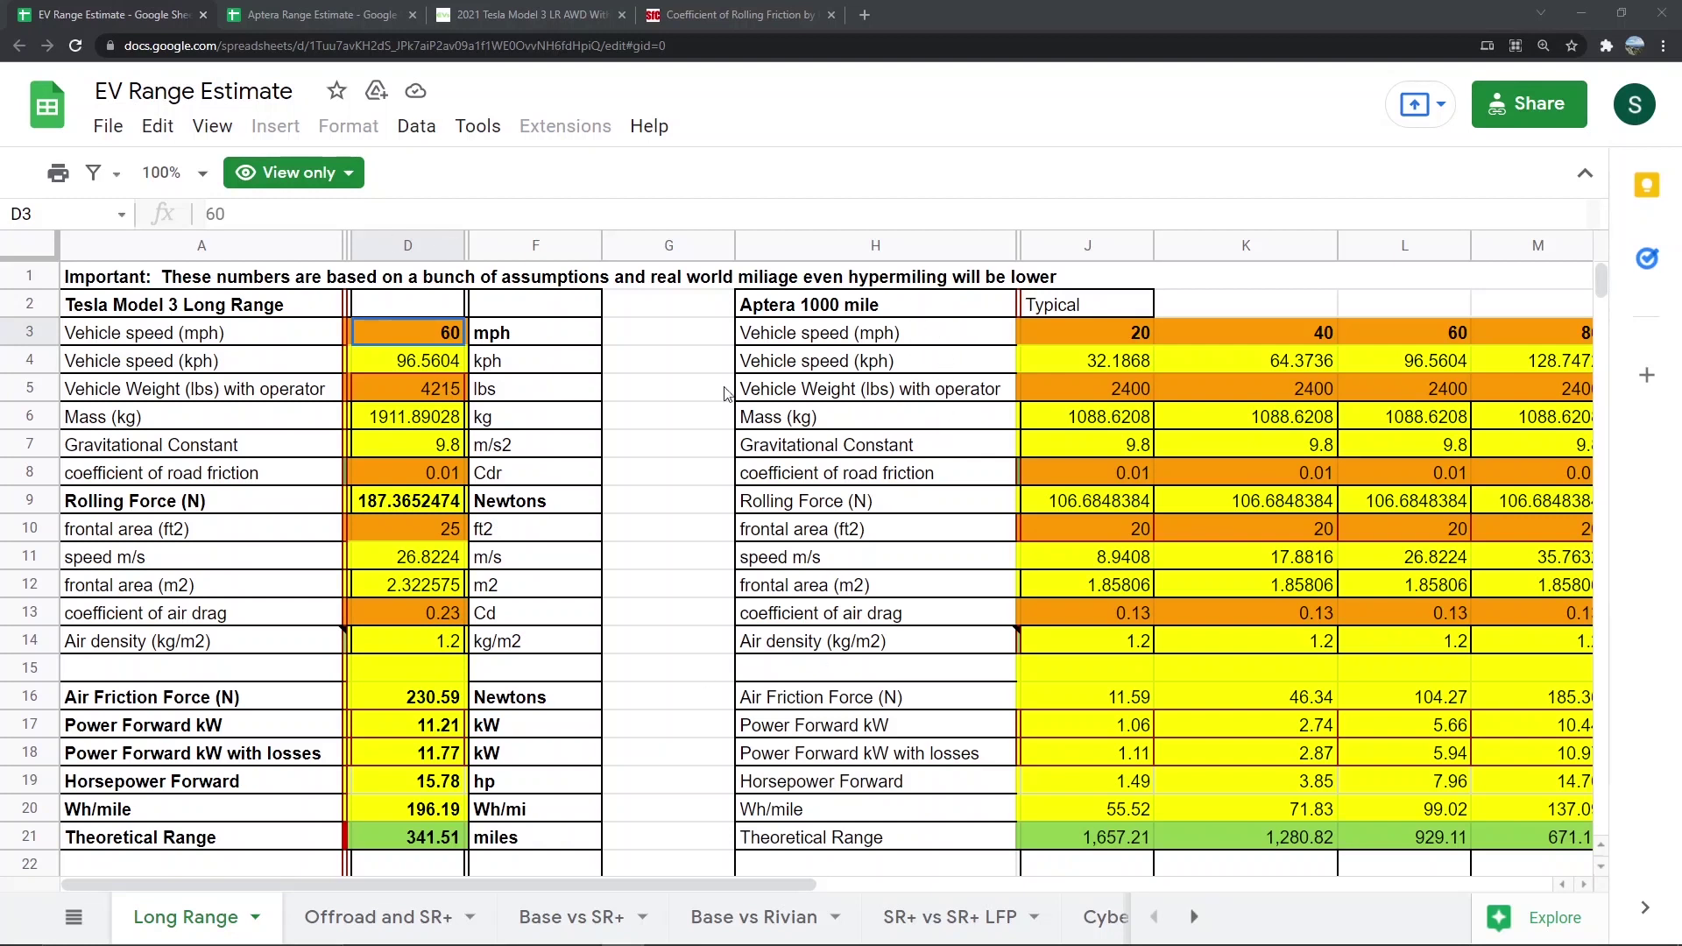
left_click(392, 921)
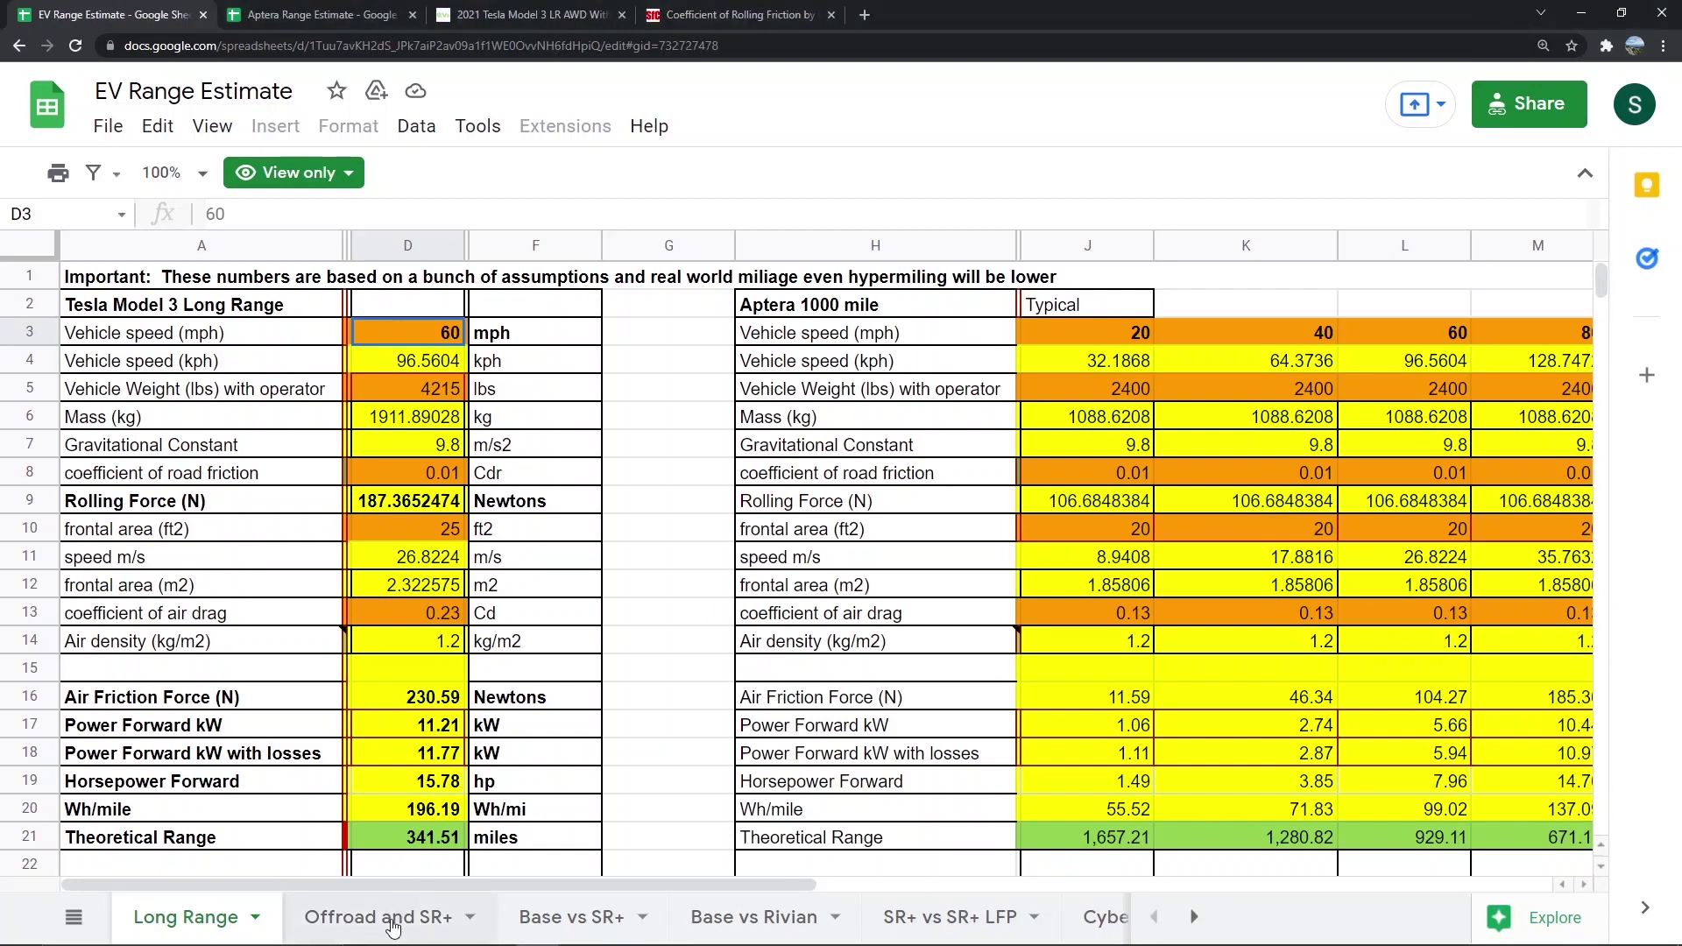
scroll(440, 617, "down", 1)
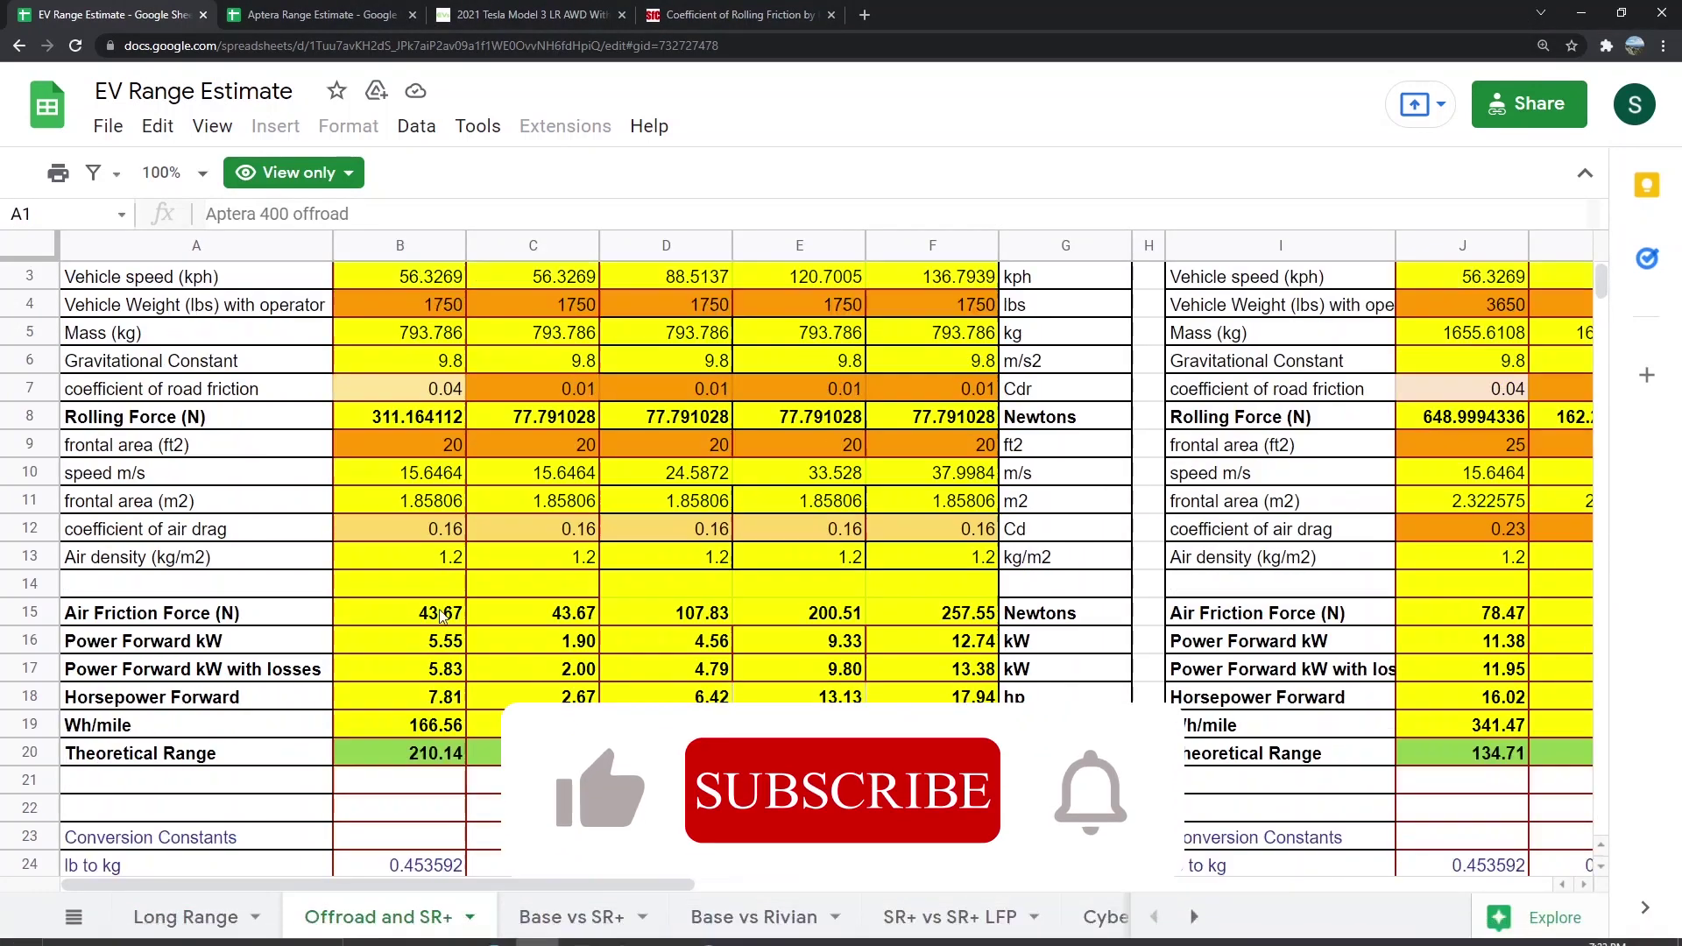
scroll(440, 617, "up", 1)
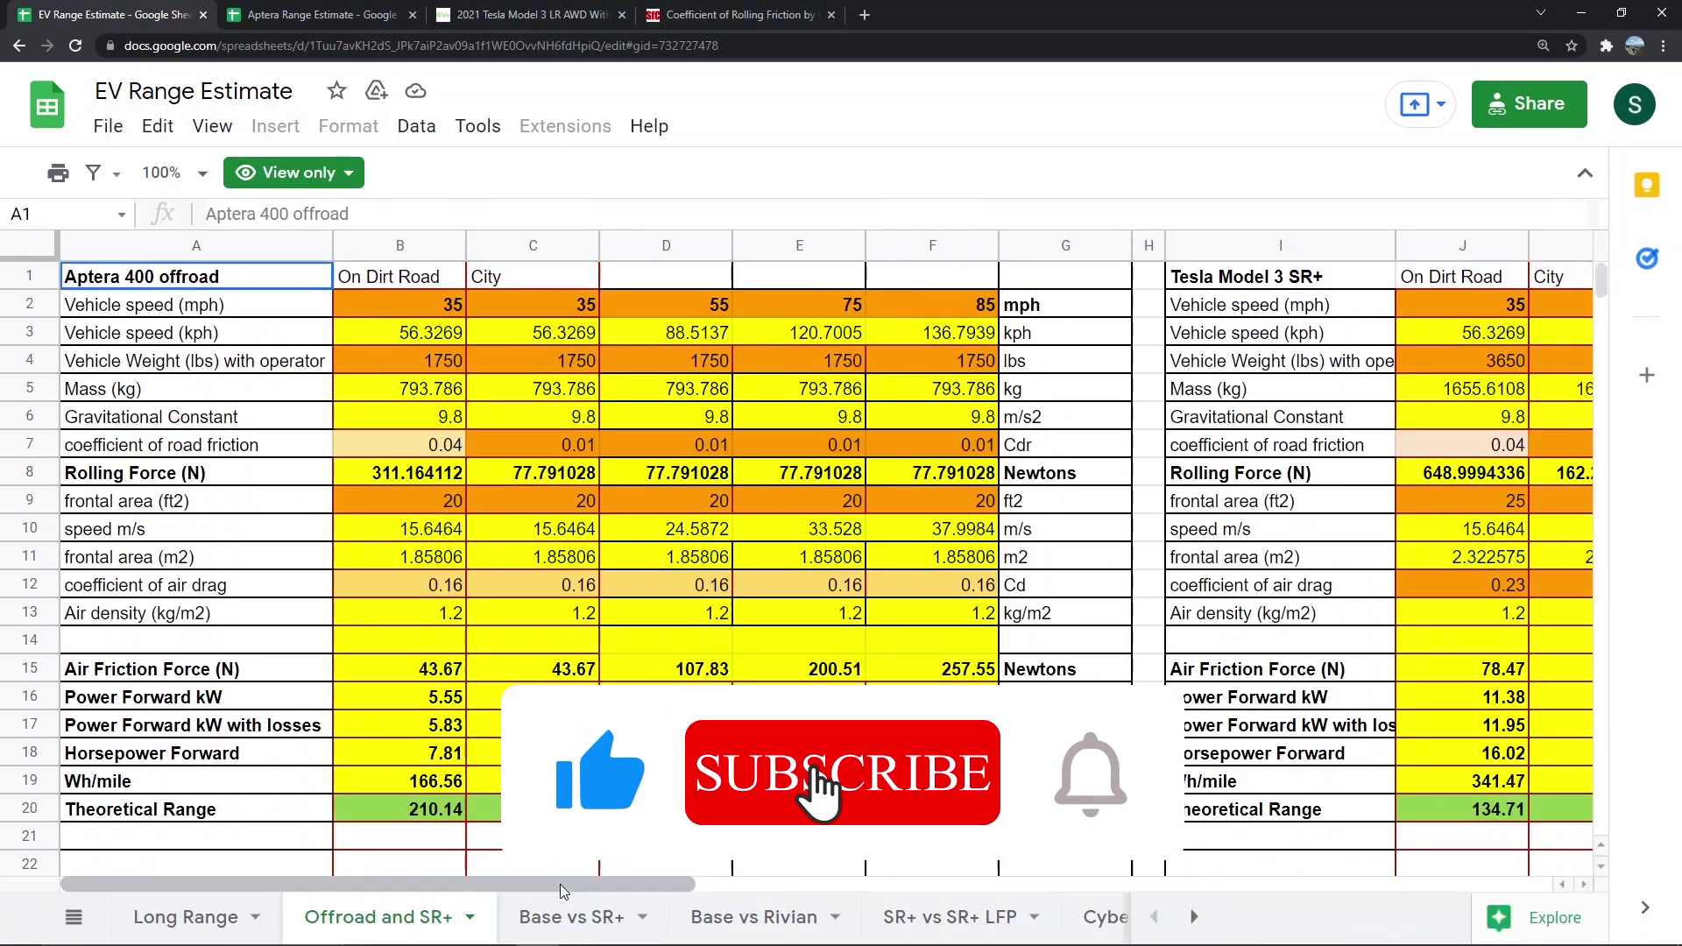
left_click(570, 916)
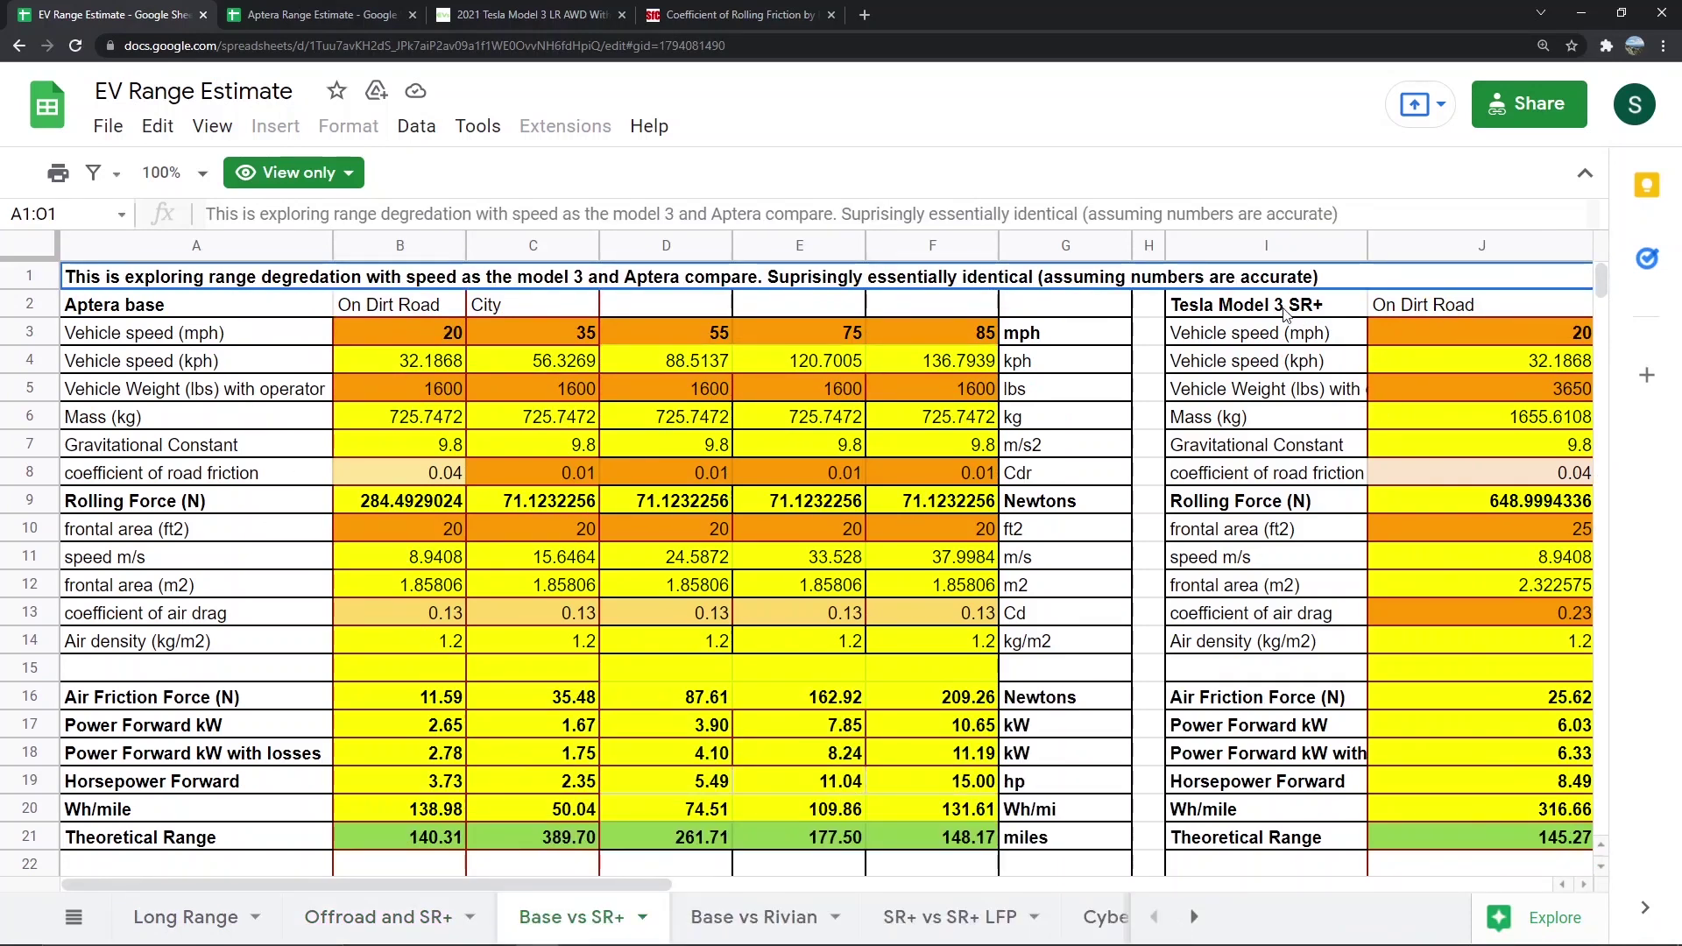
left_click(807, 917)
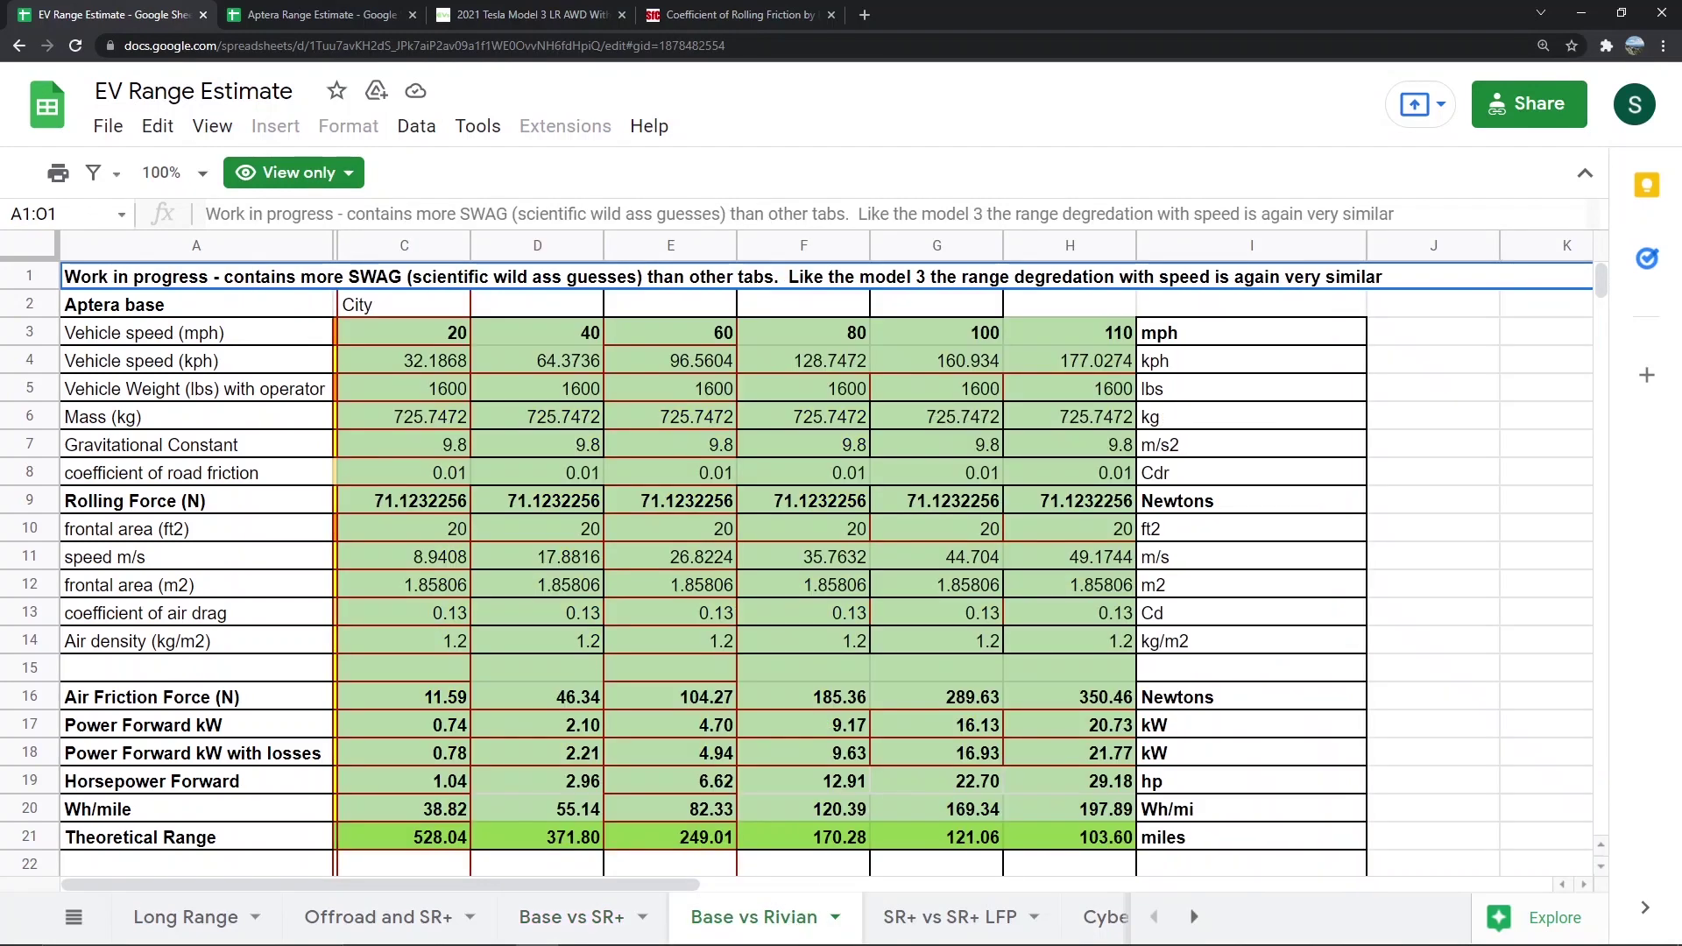
scroll(866, 752, "down", 5)
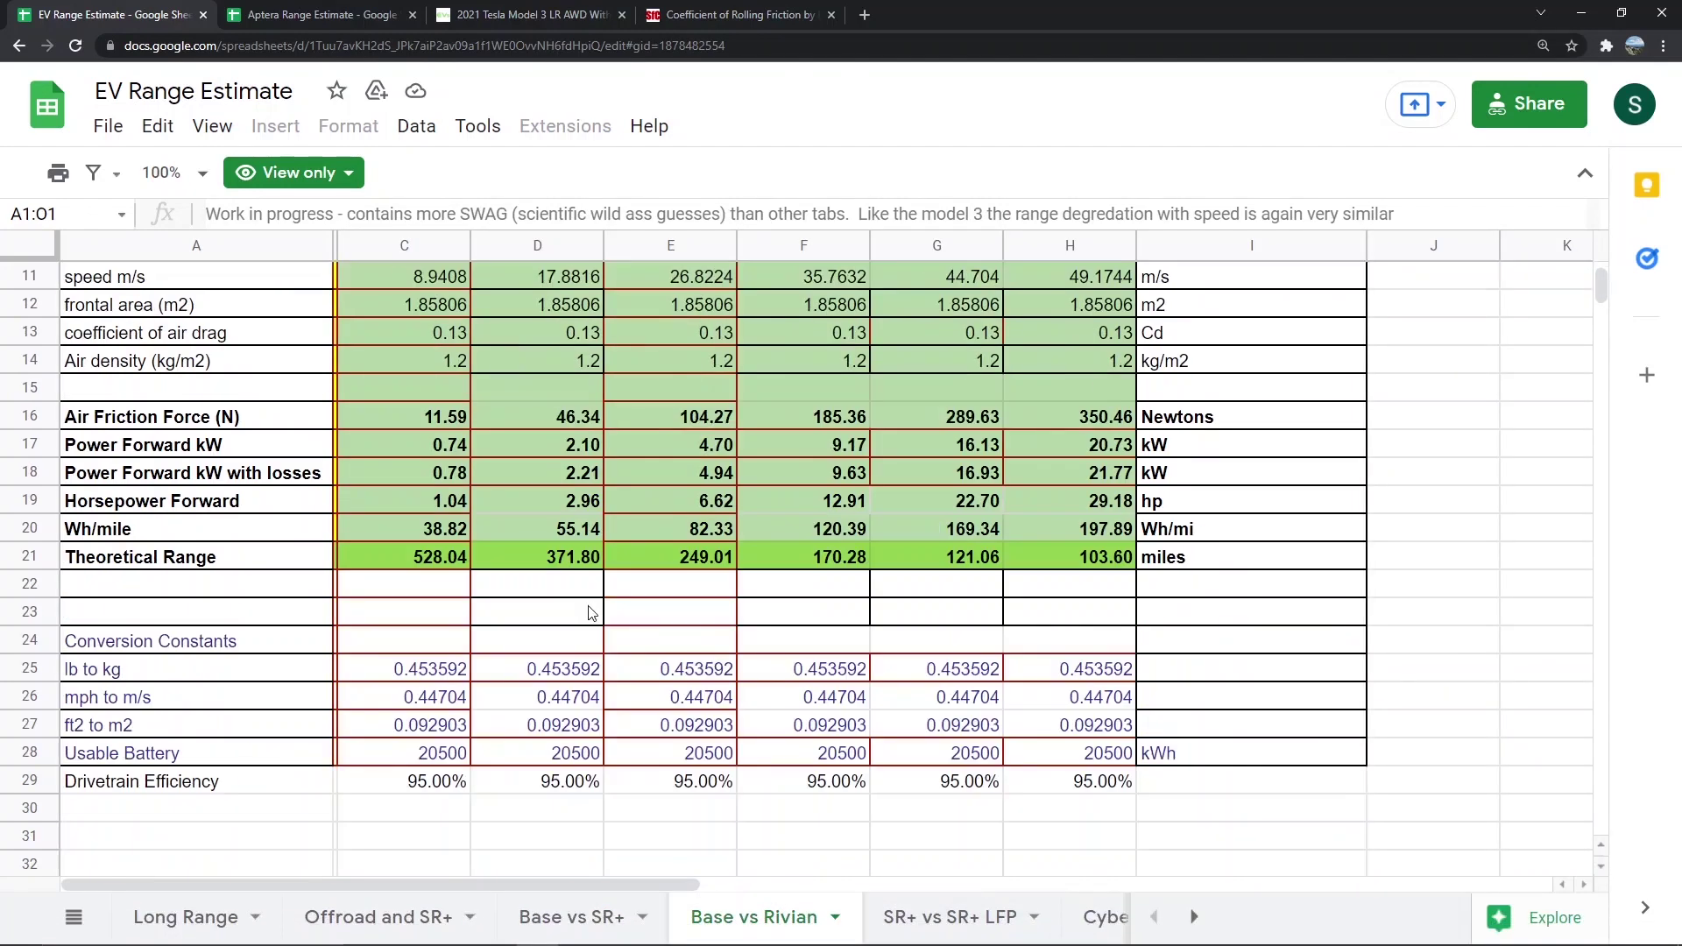
scroll(700, 611, "up", 6)
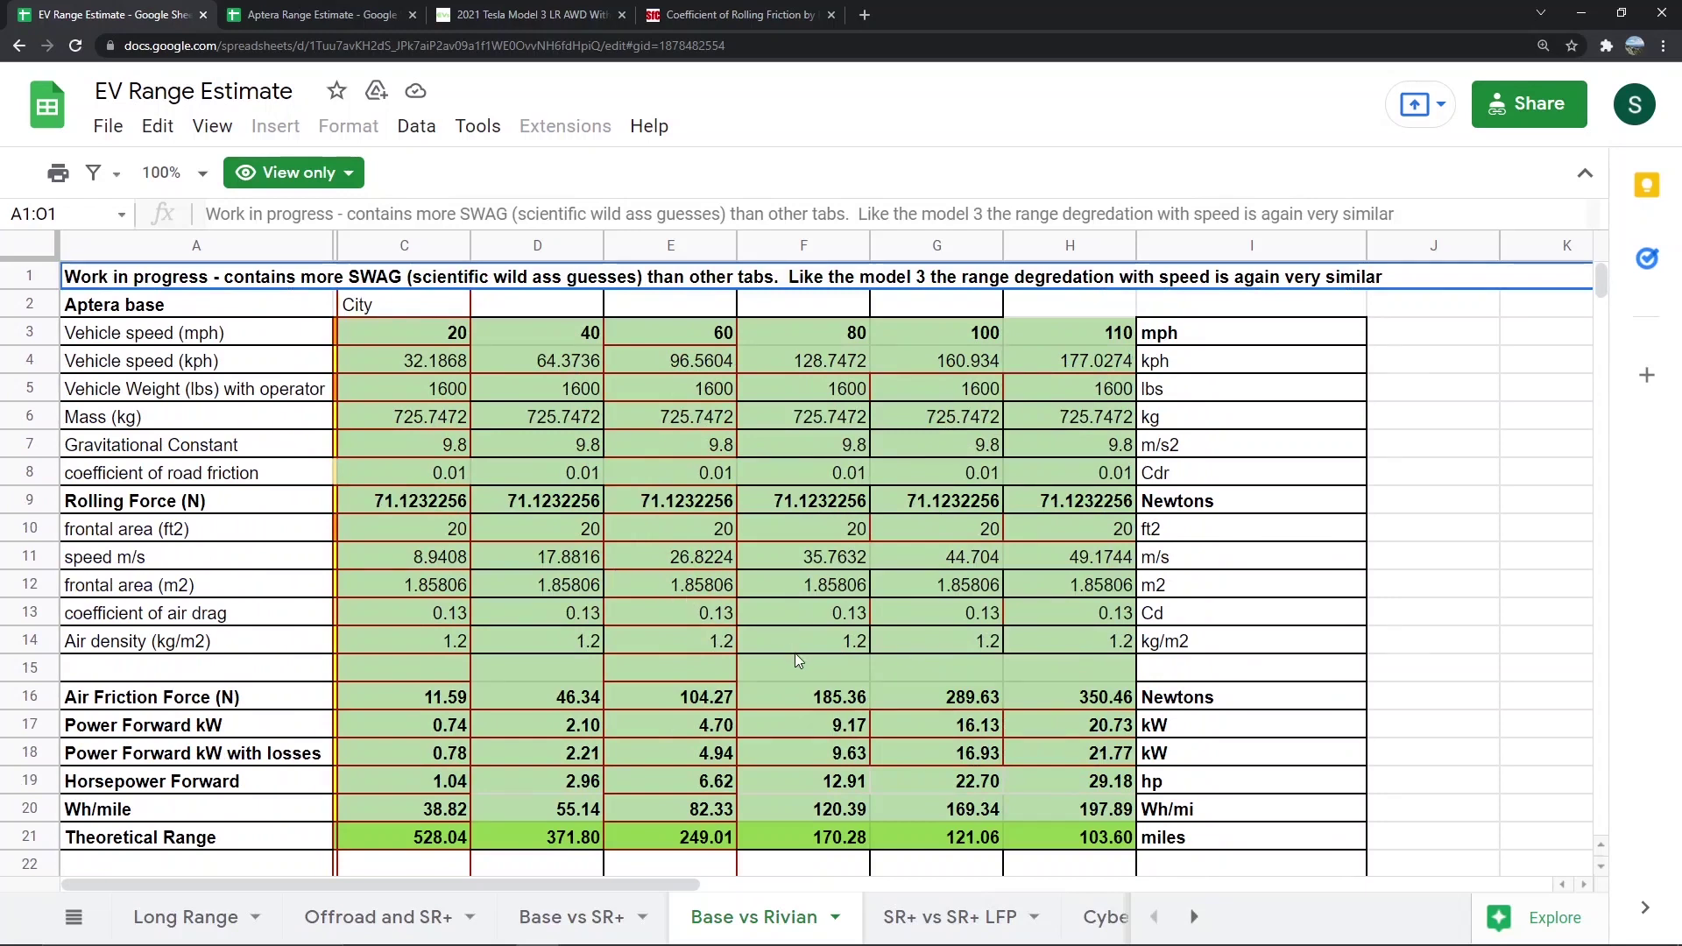
left_click(944, 914)
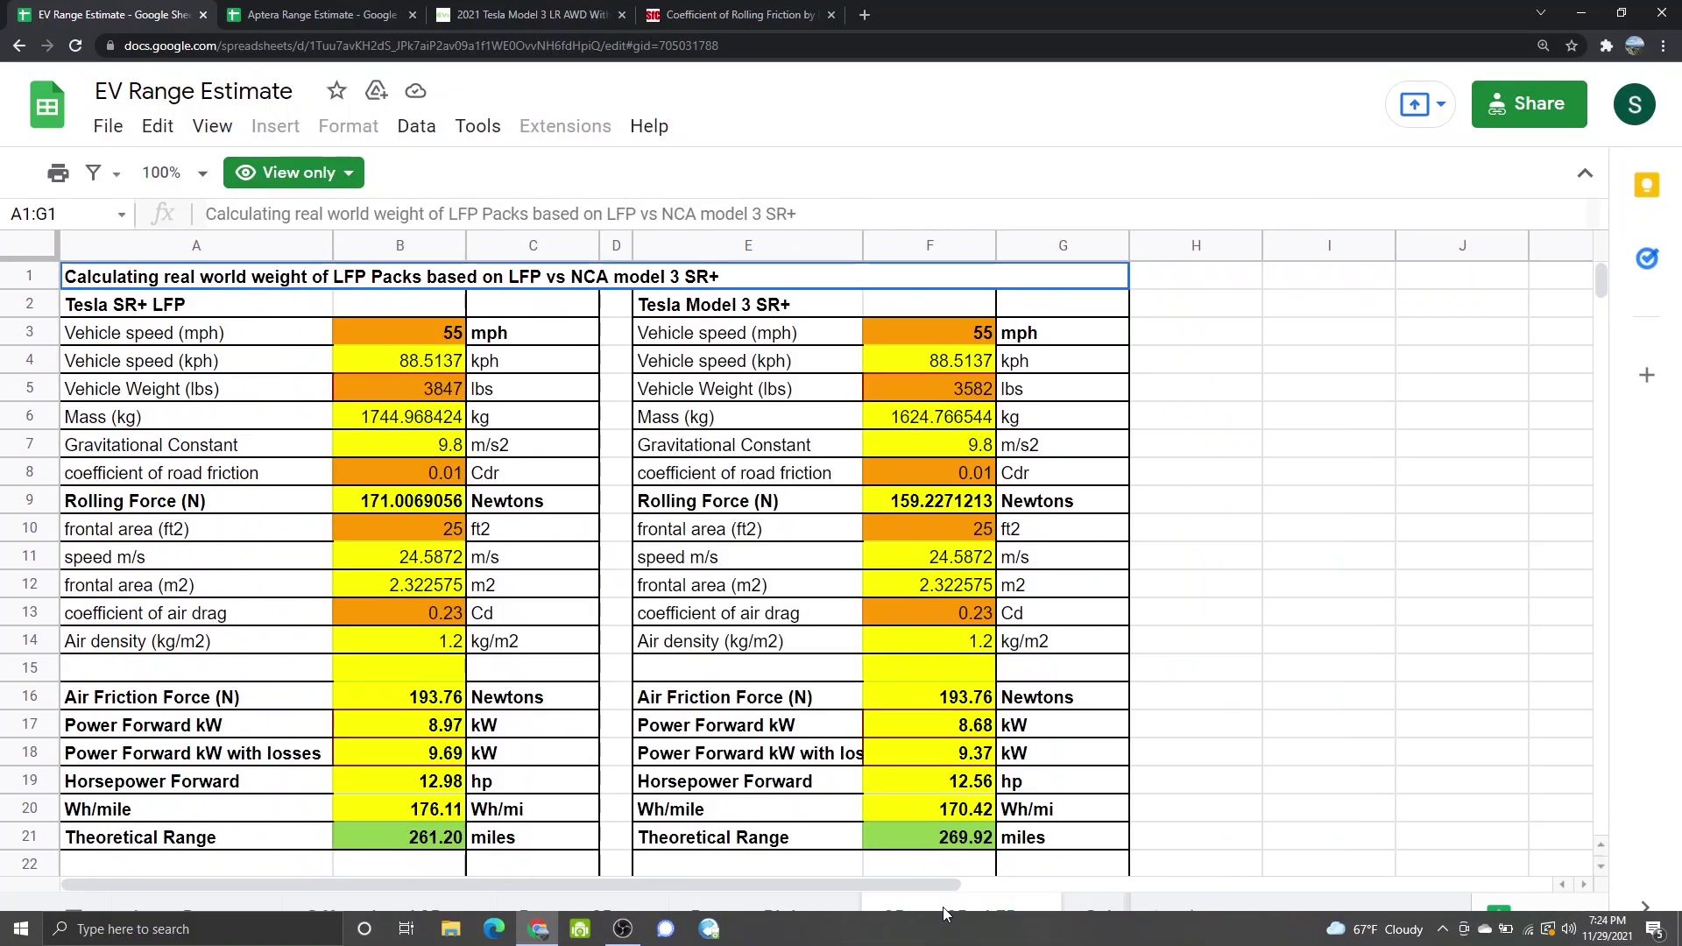
scroll(1168, 758, "down", 1)
left_click(1099, 920)
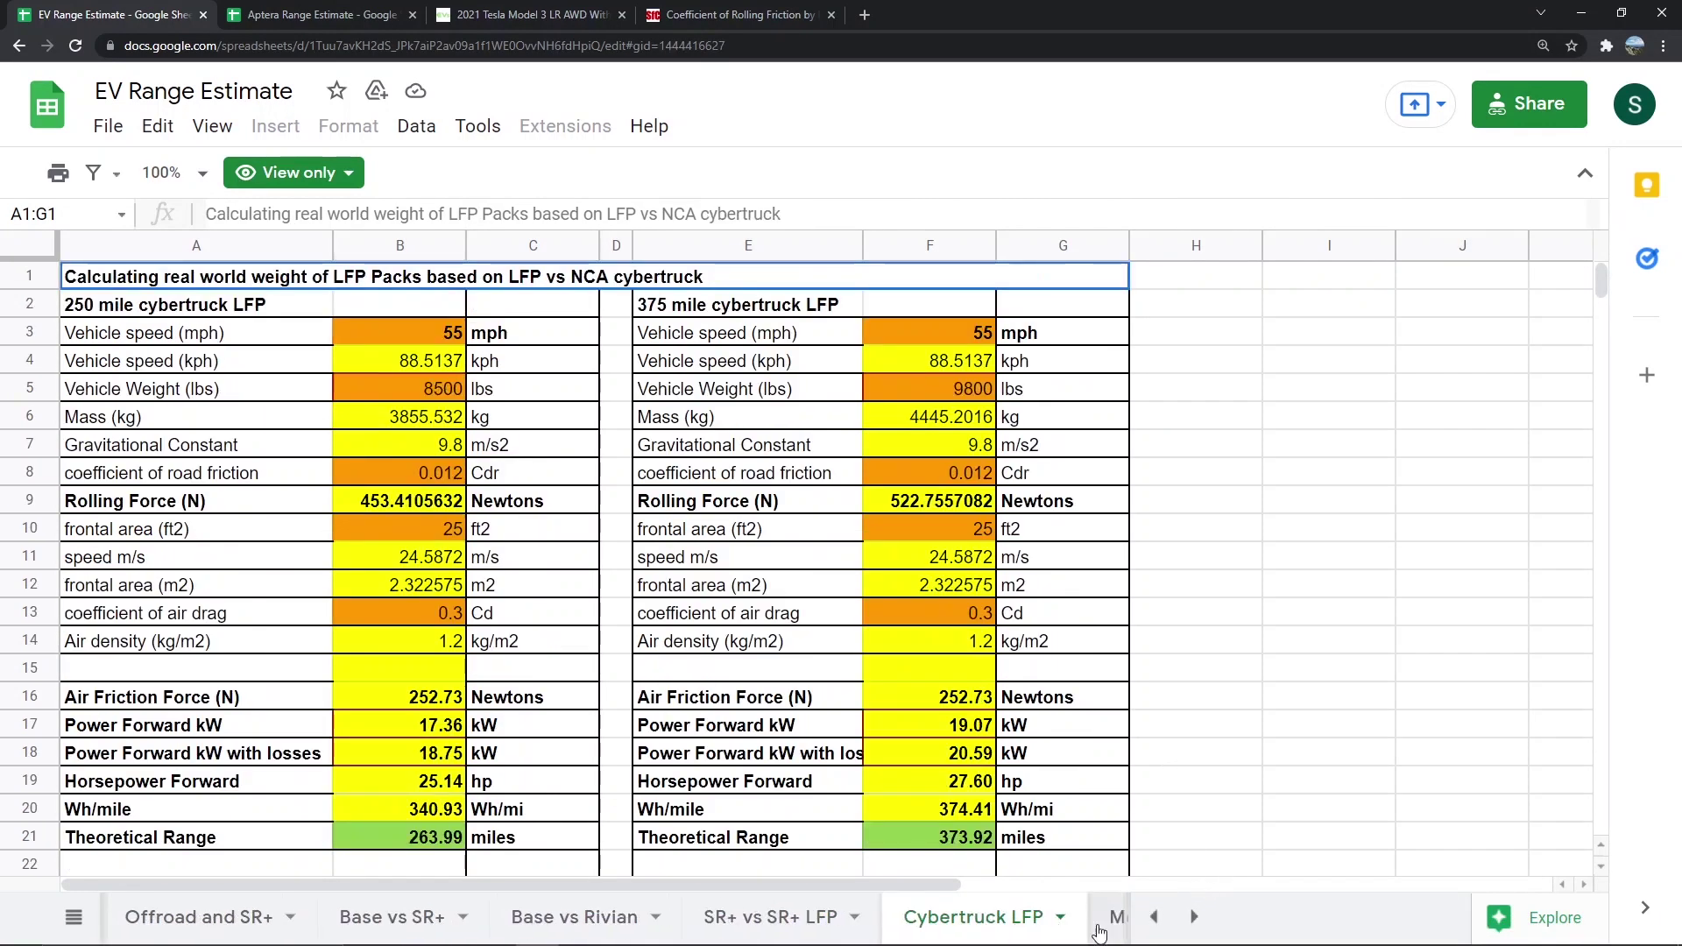
left_click(178, 917)
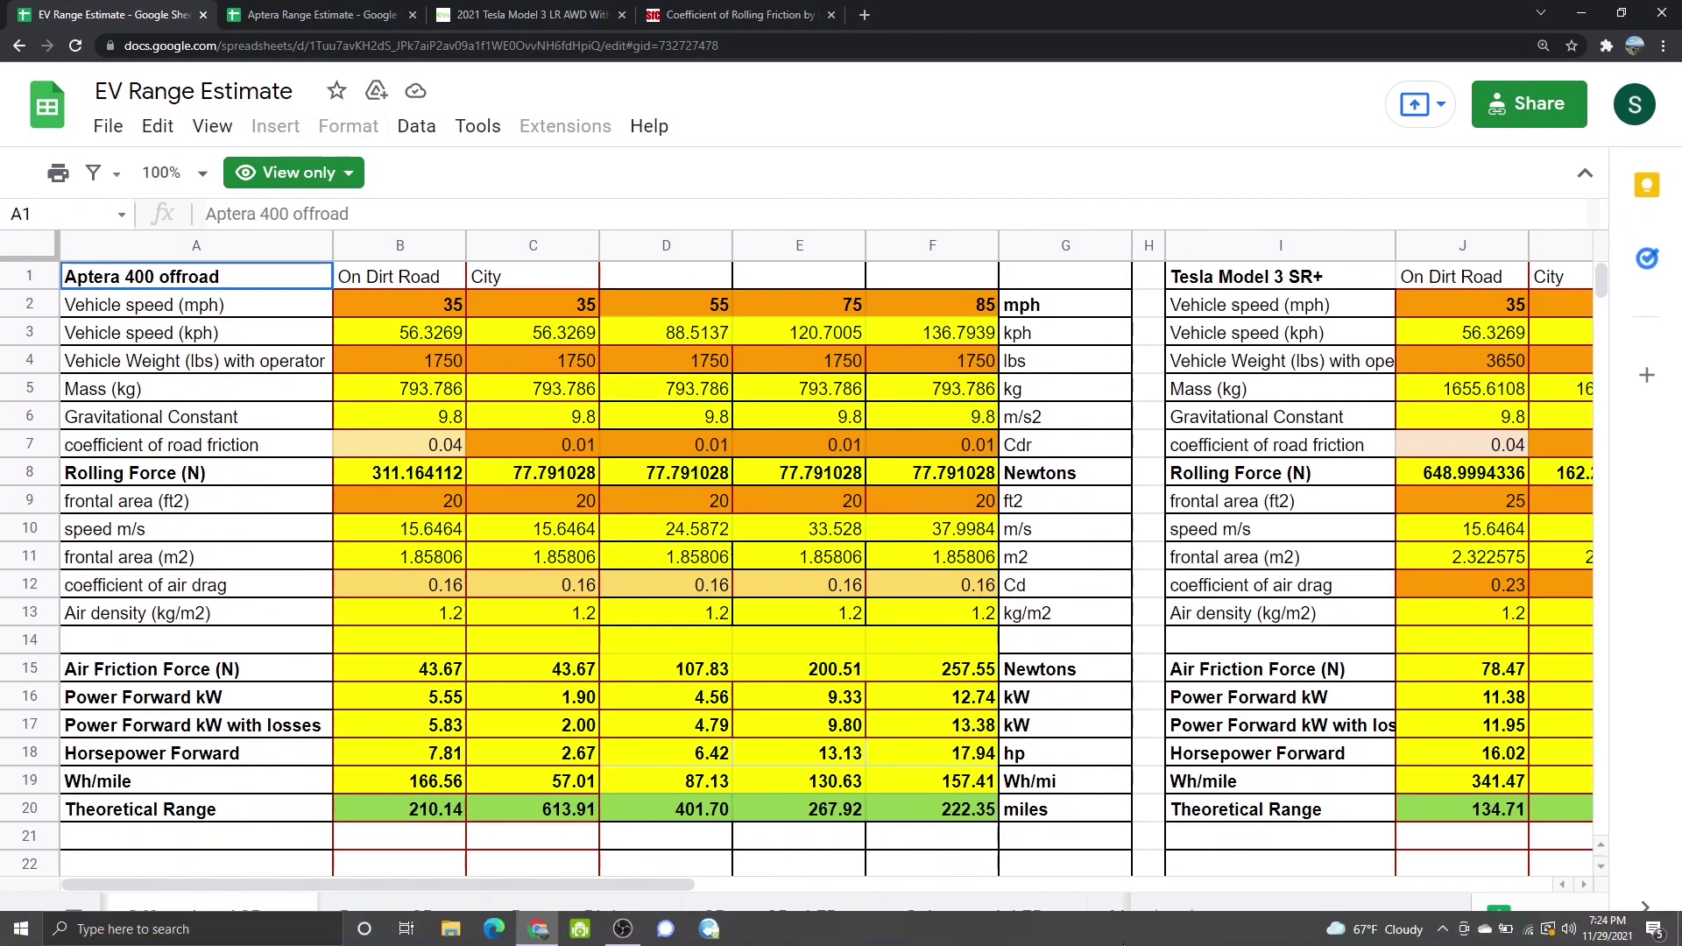
left_click(1154, 917)
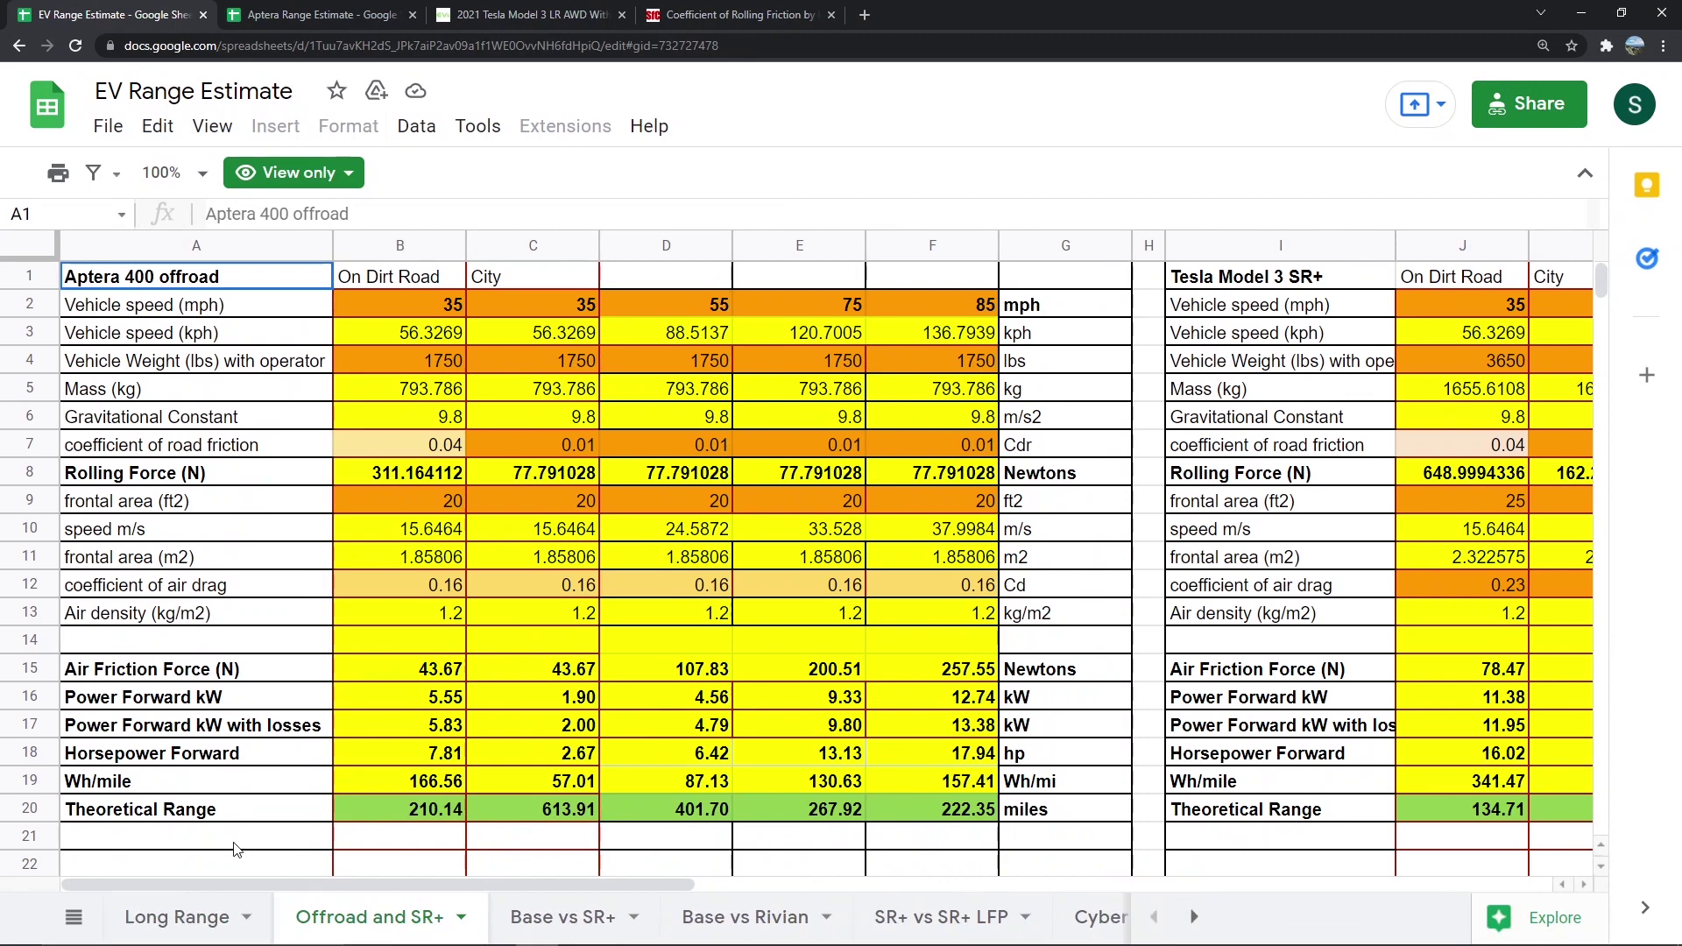
left_click(177, 917)
scroll(363, 515, "down", 2)
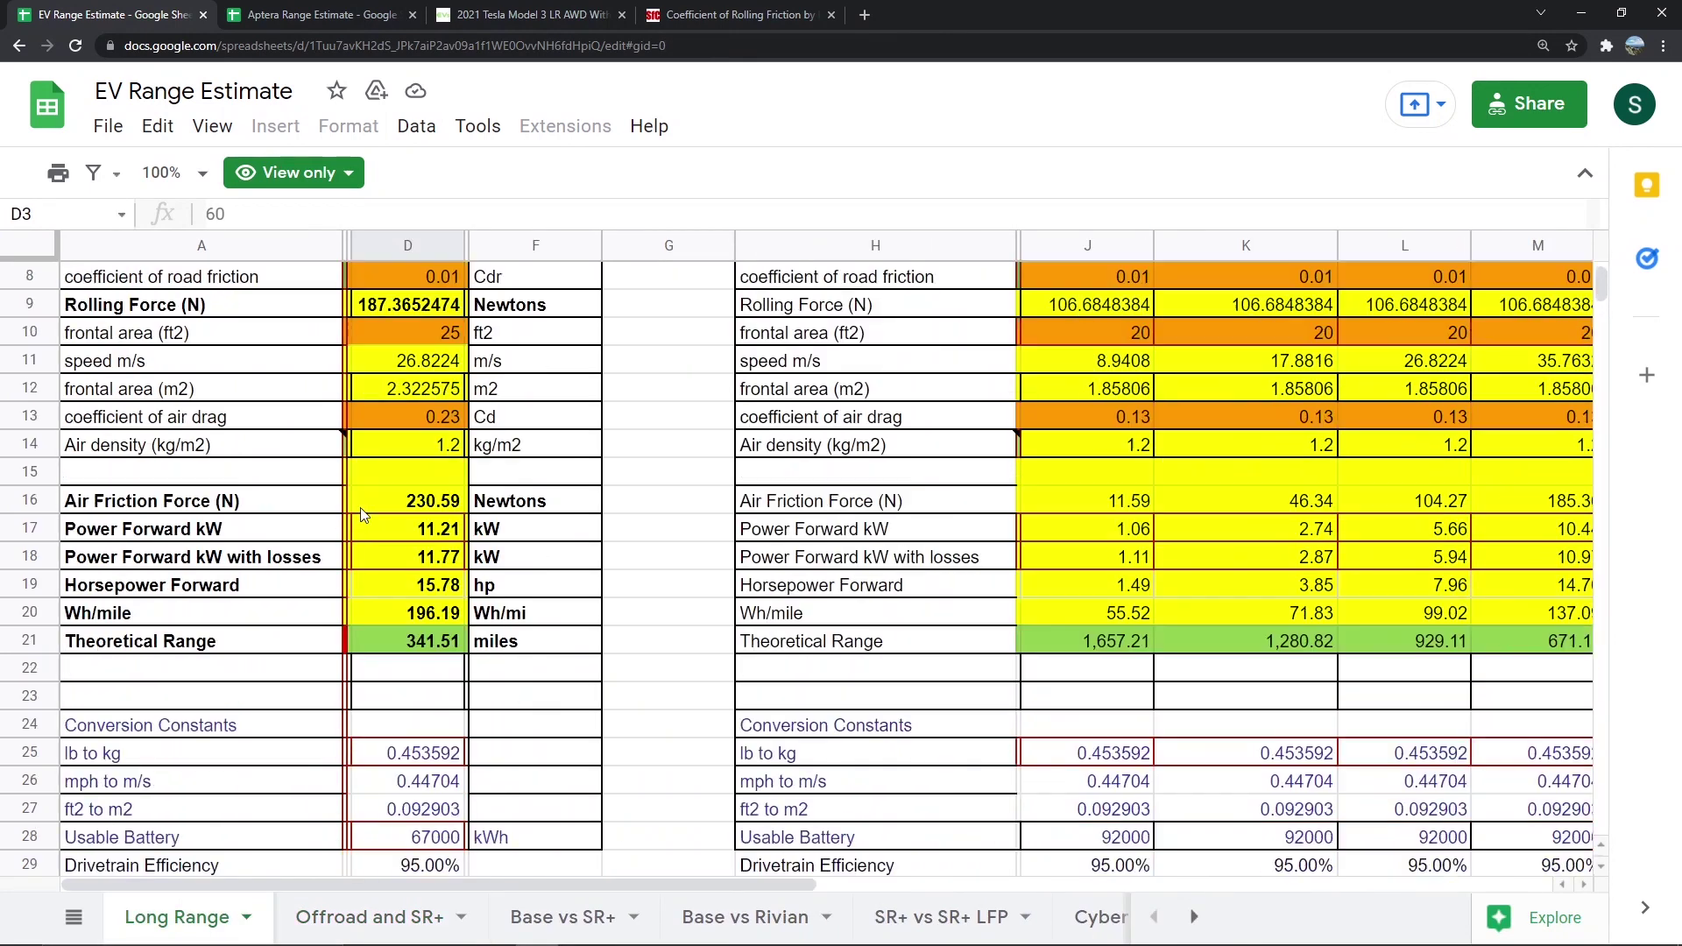
scroll(364, 515, "up", 2)
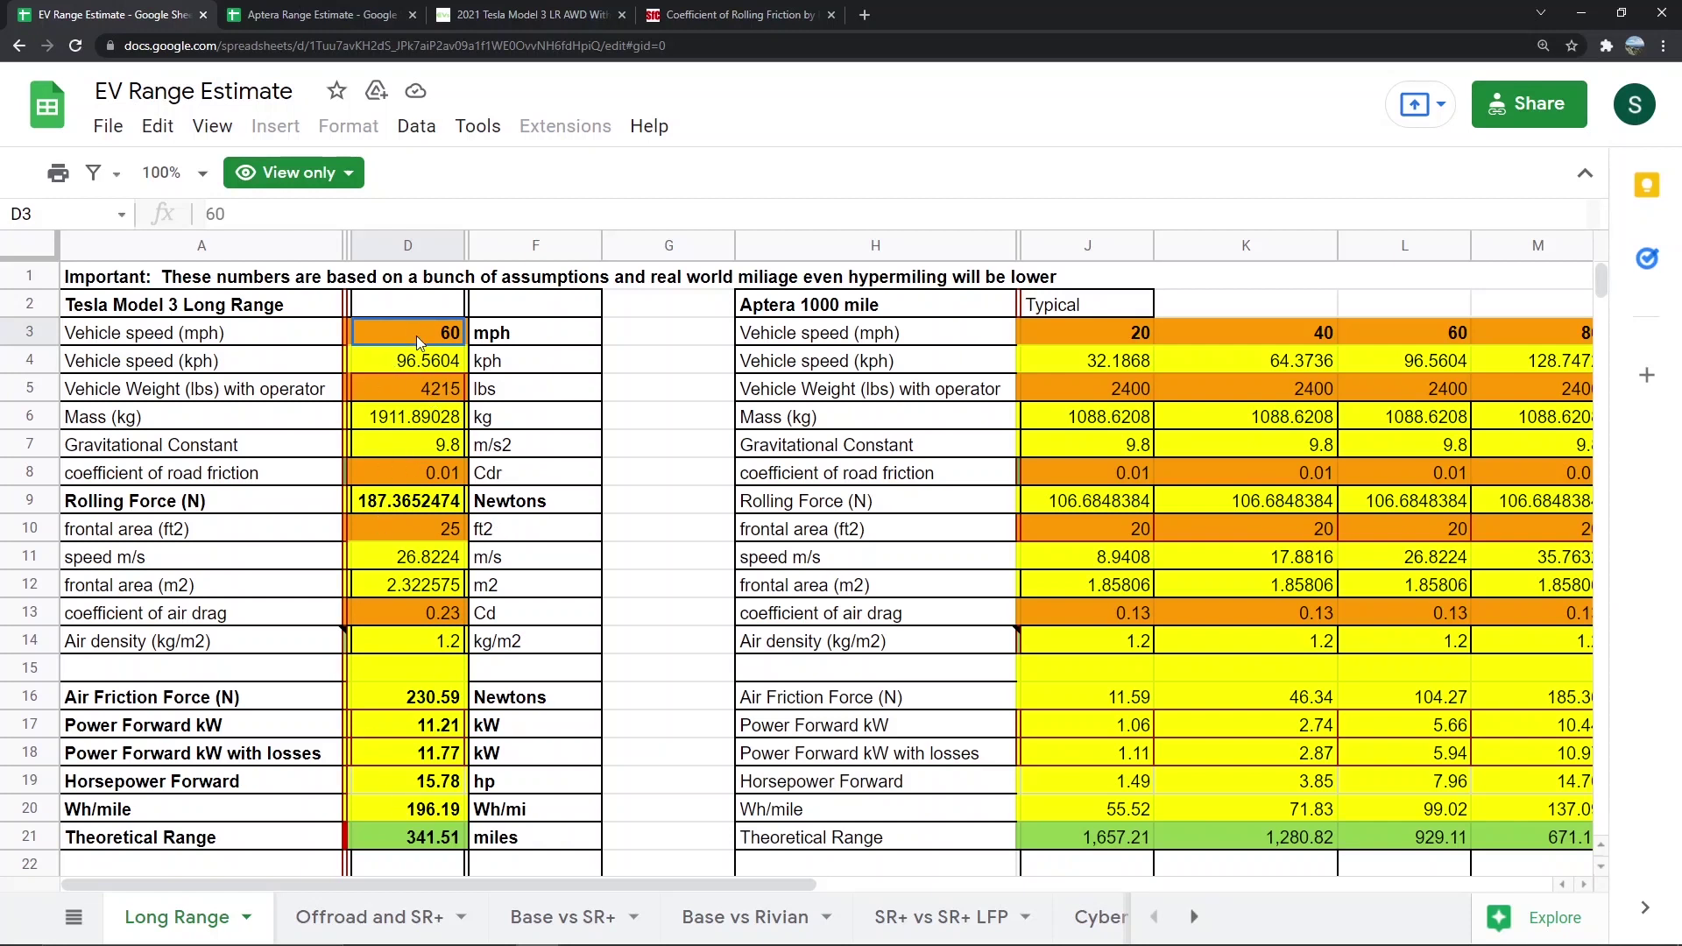
left_click(403, 388)
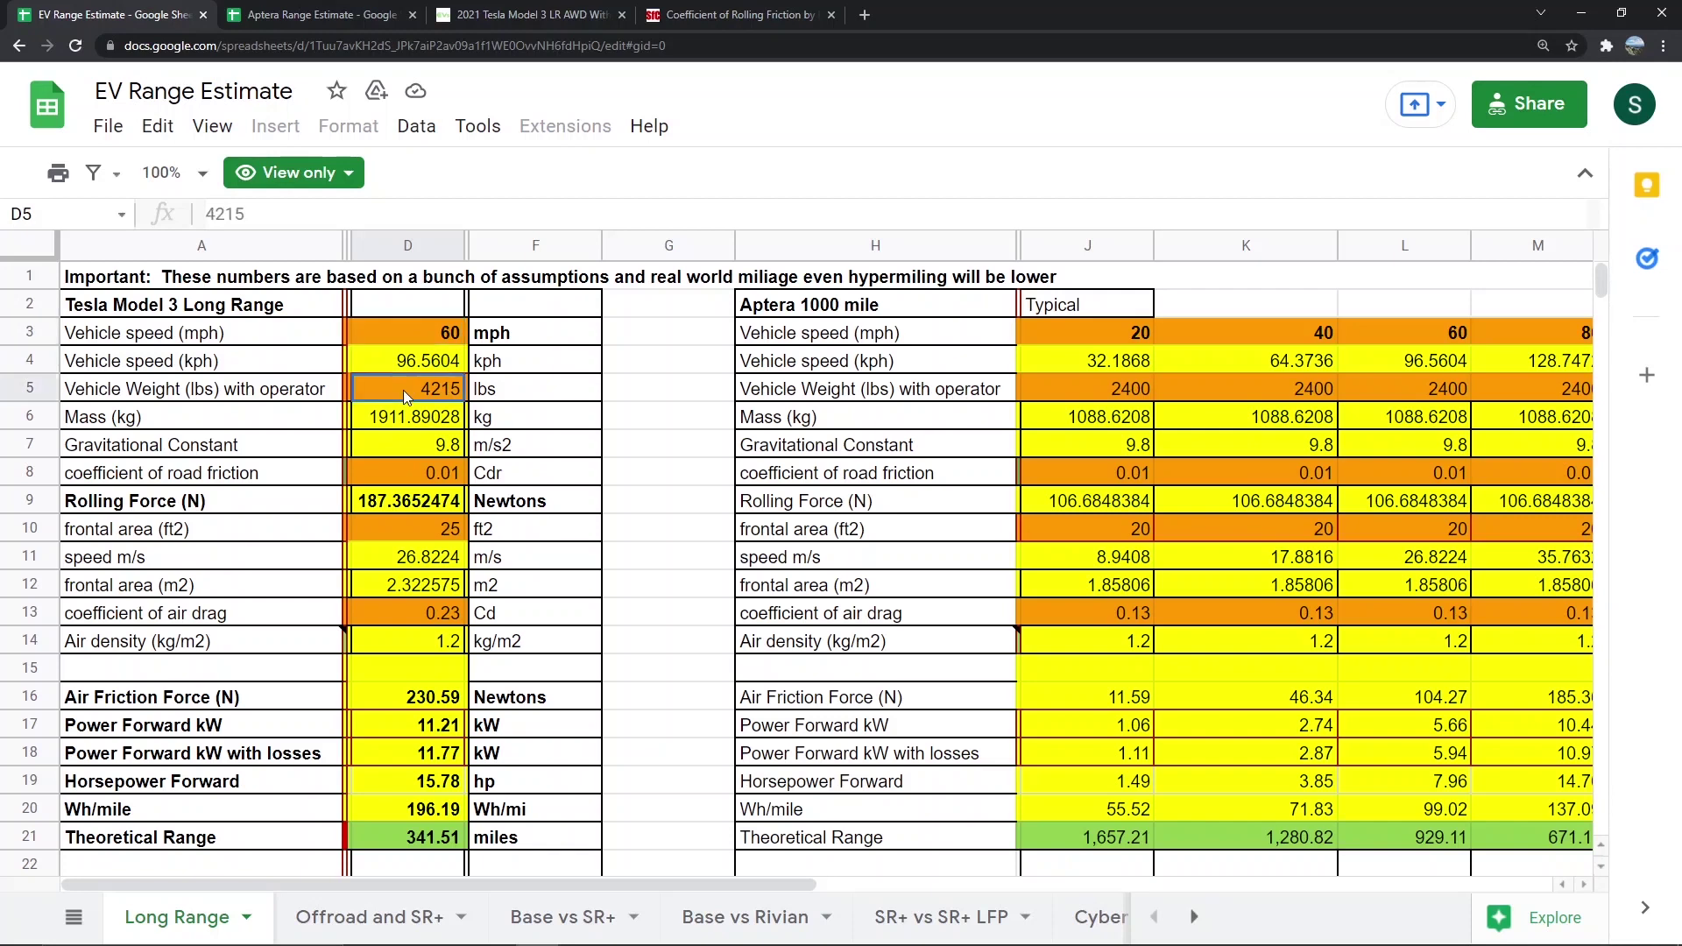
left_click(424, 470)
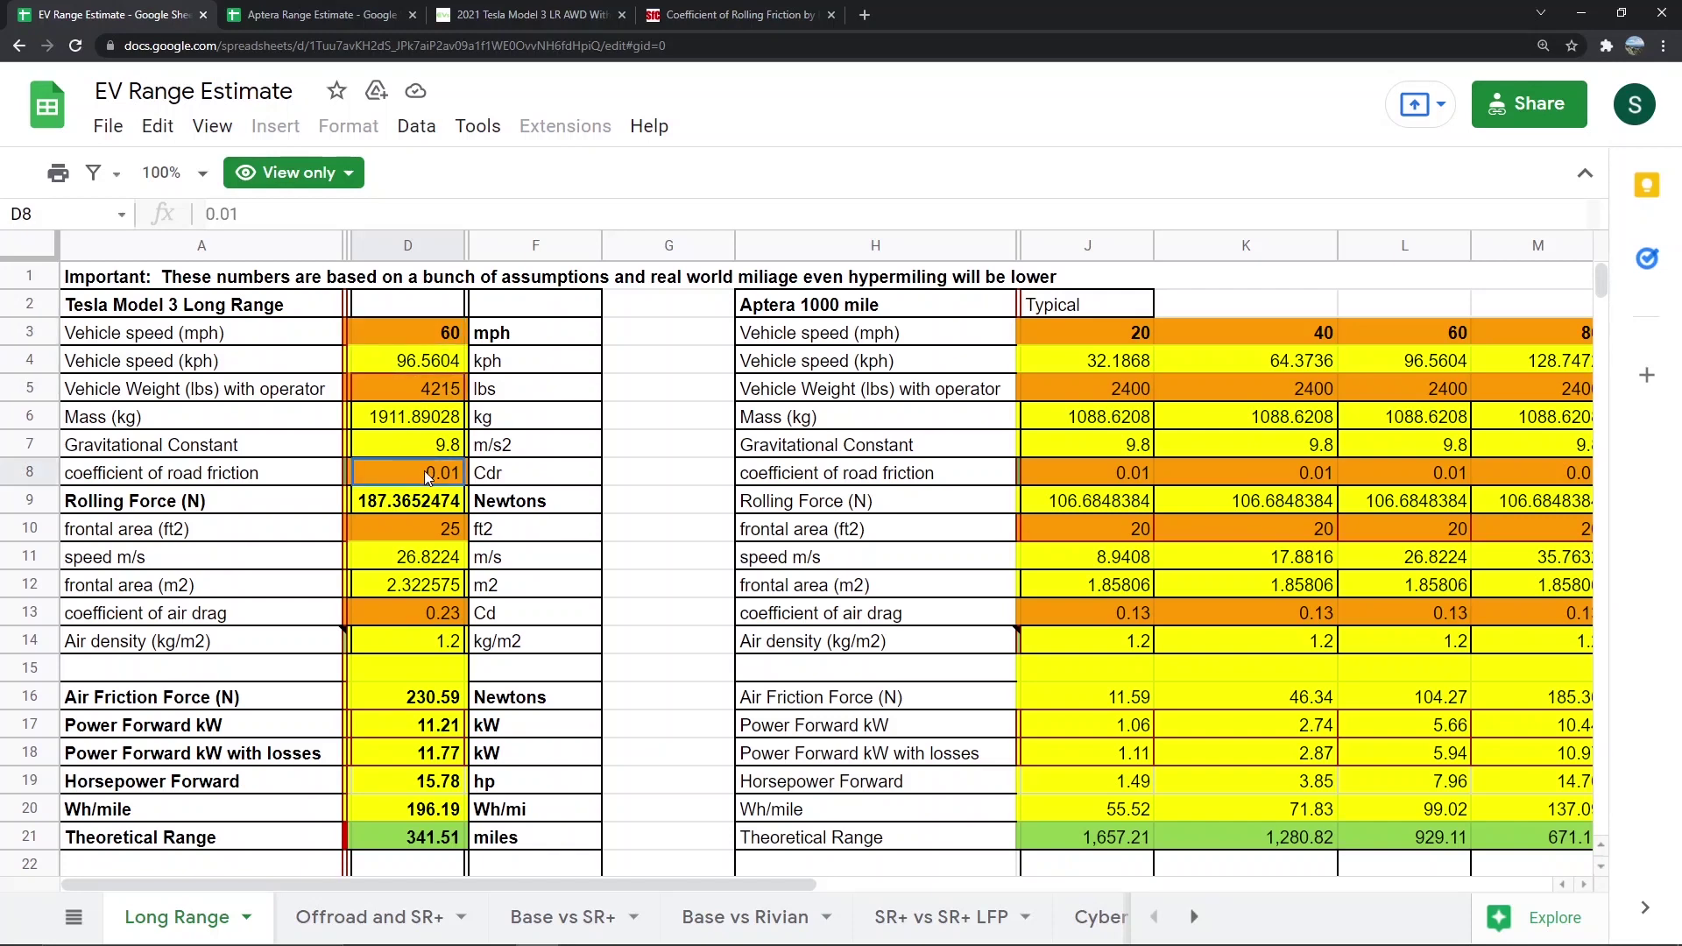
left_click(752, 18)
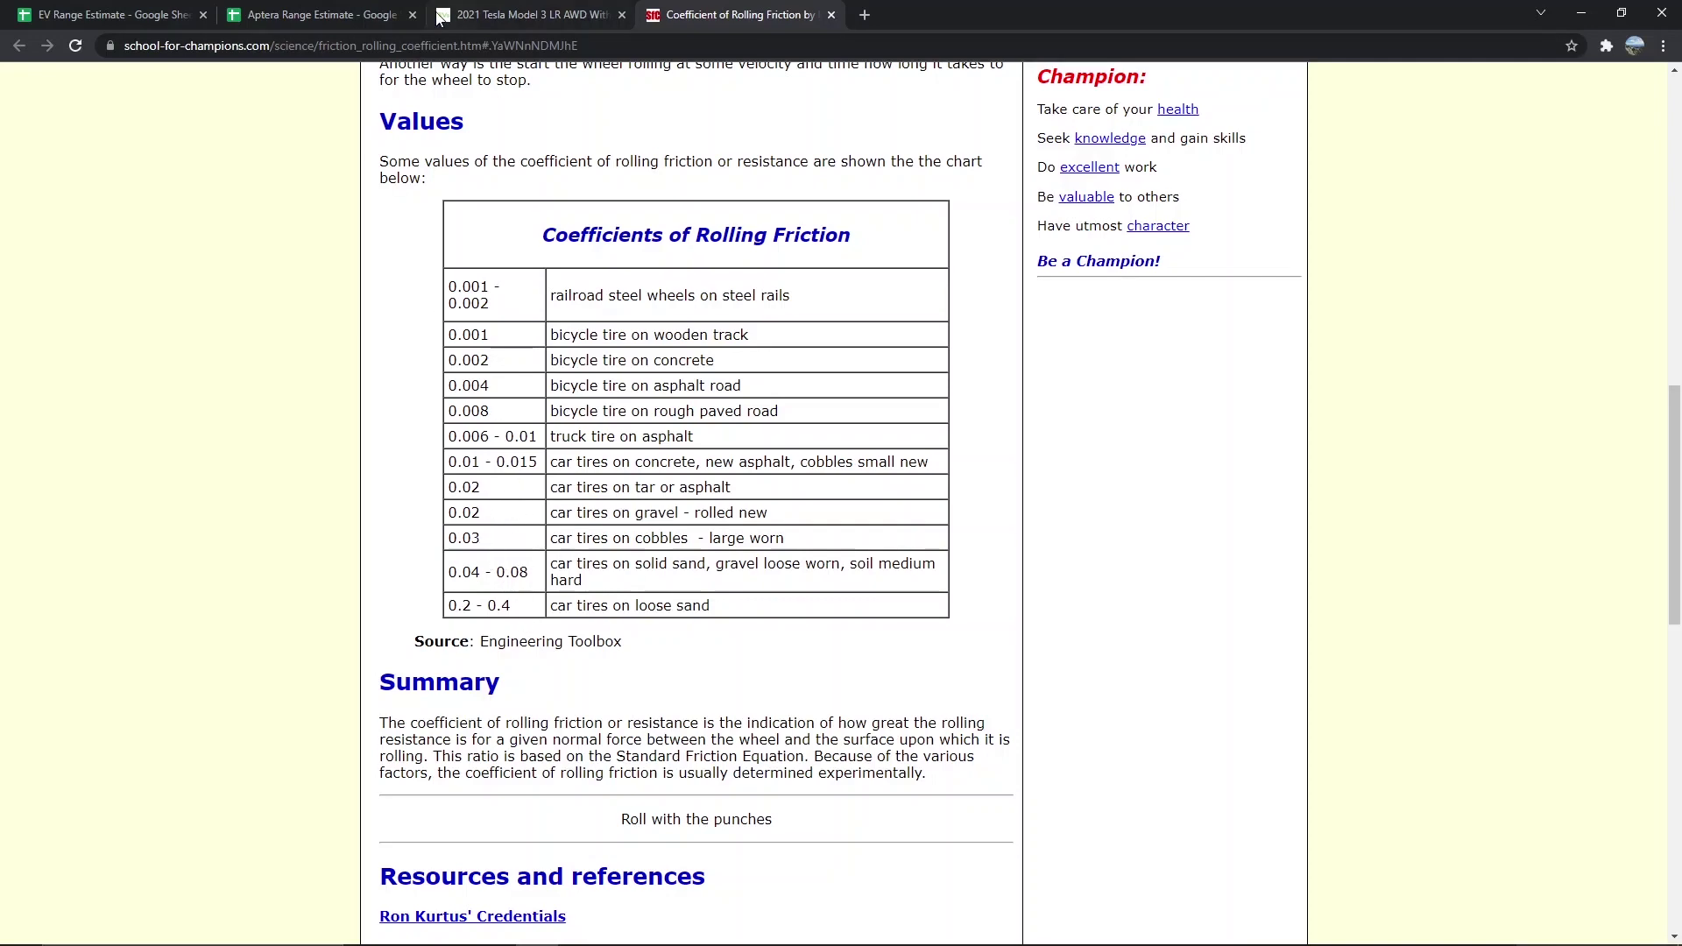
- Scroll through the EV Range Estimate spreadsheet, then bring up Aptera Range Estimate's 1000mile sheet
left_click(123, 13)
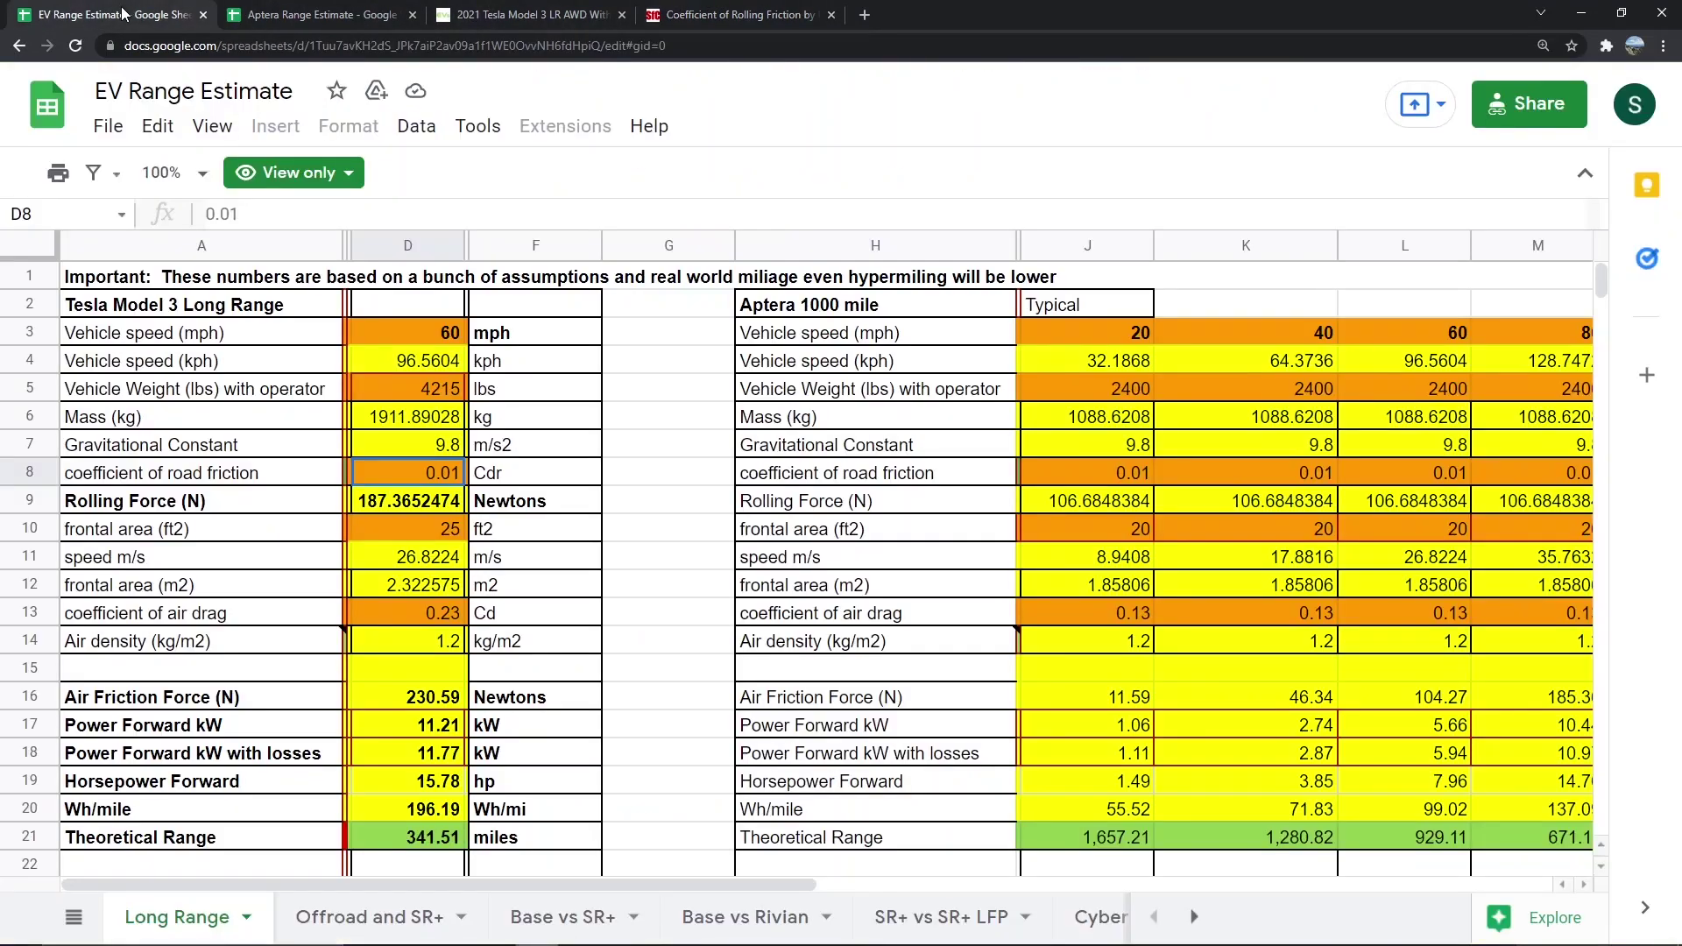
scroll(442, 592, "down", 4)
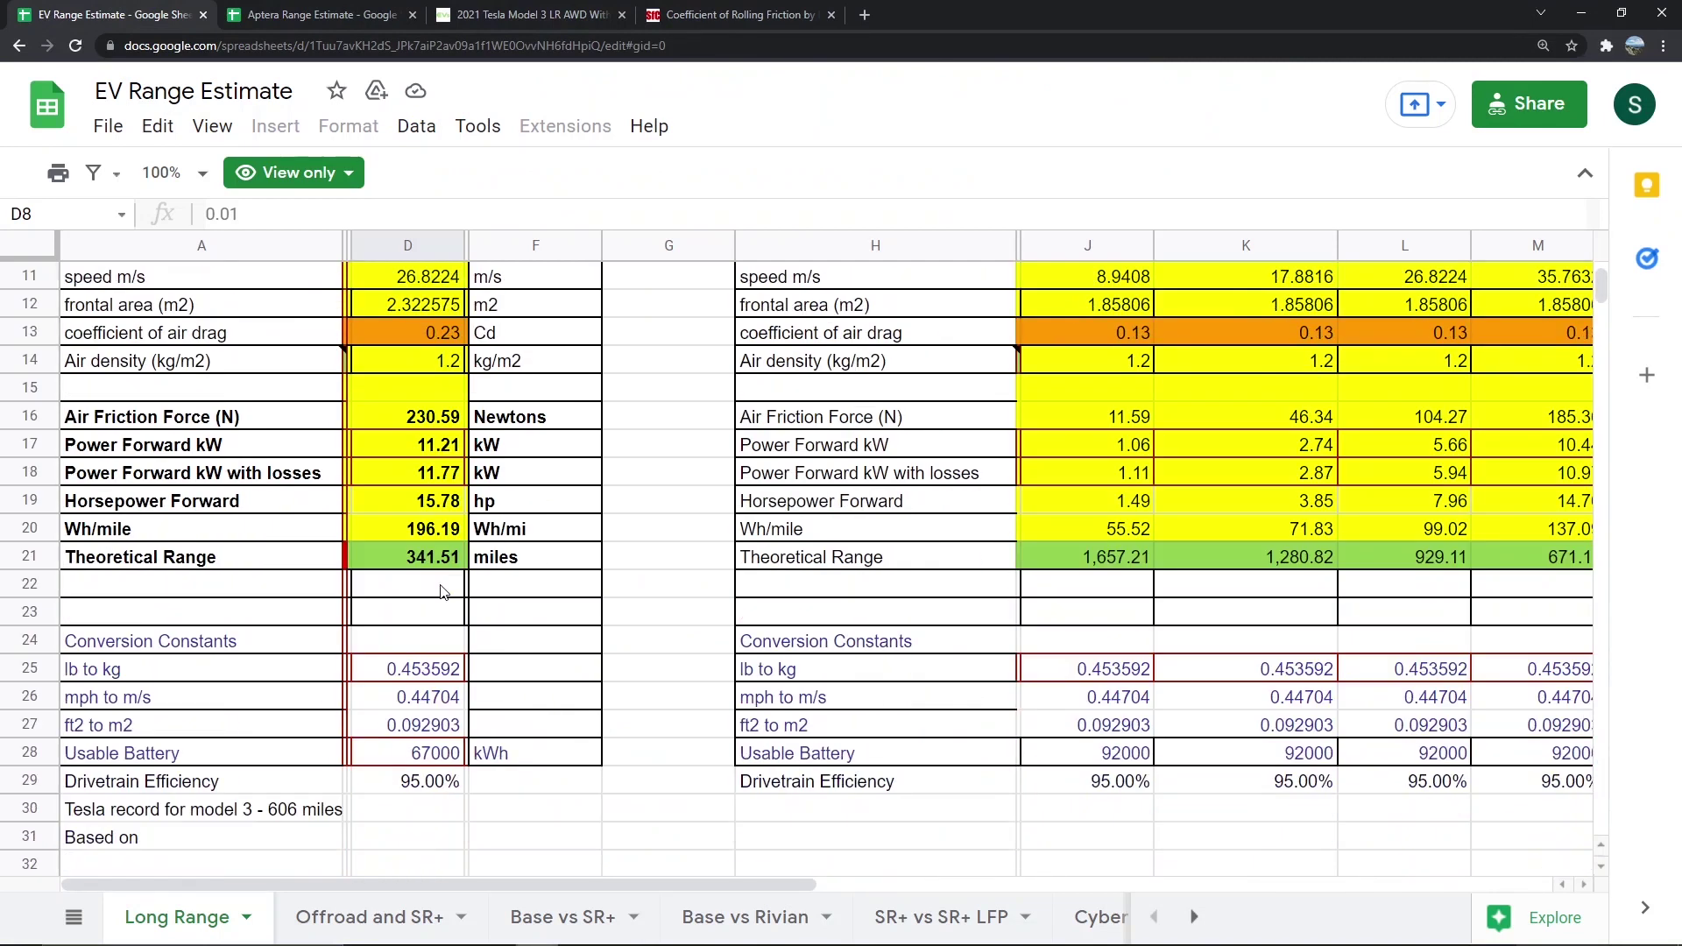
scroll(438, 589, "down", 1)
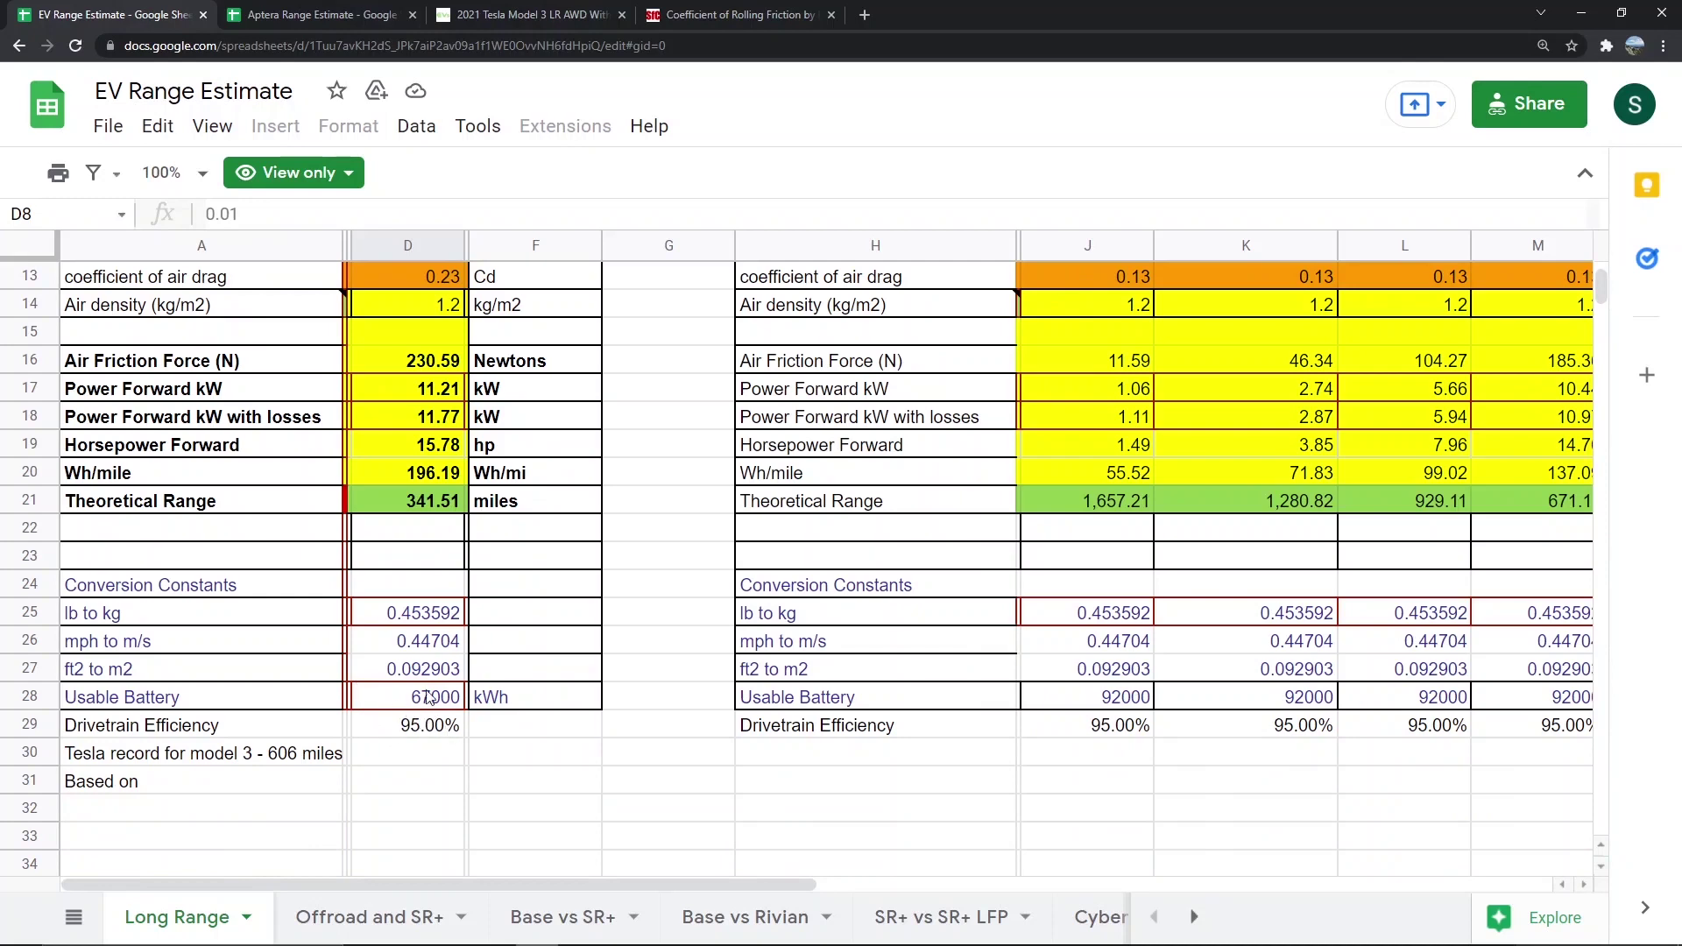
scroll(453, 565, "up", 2)
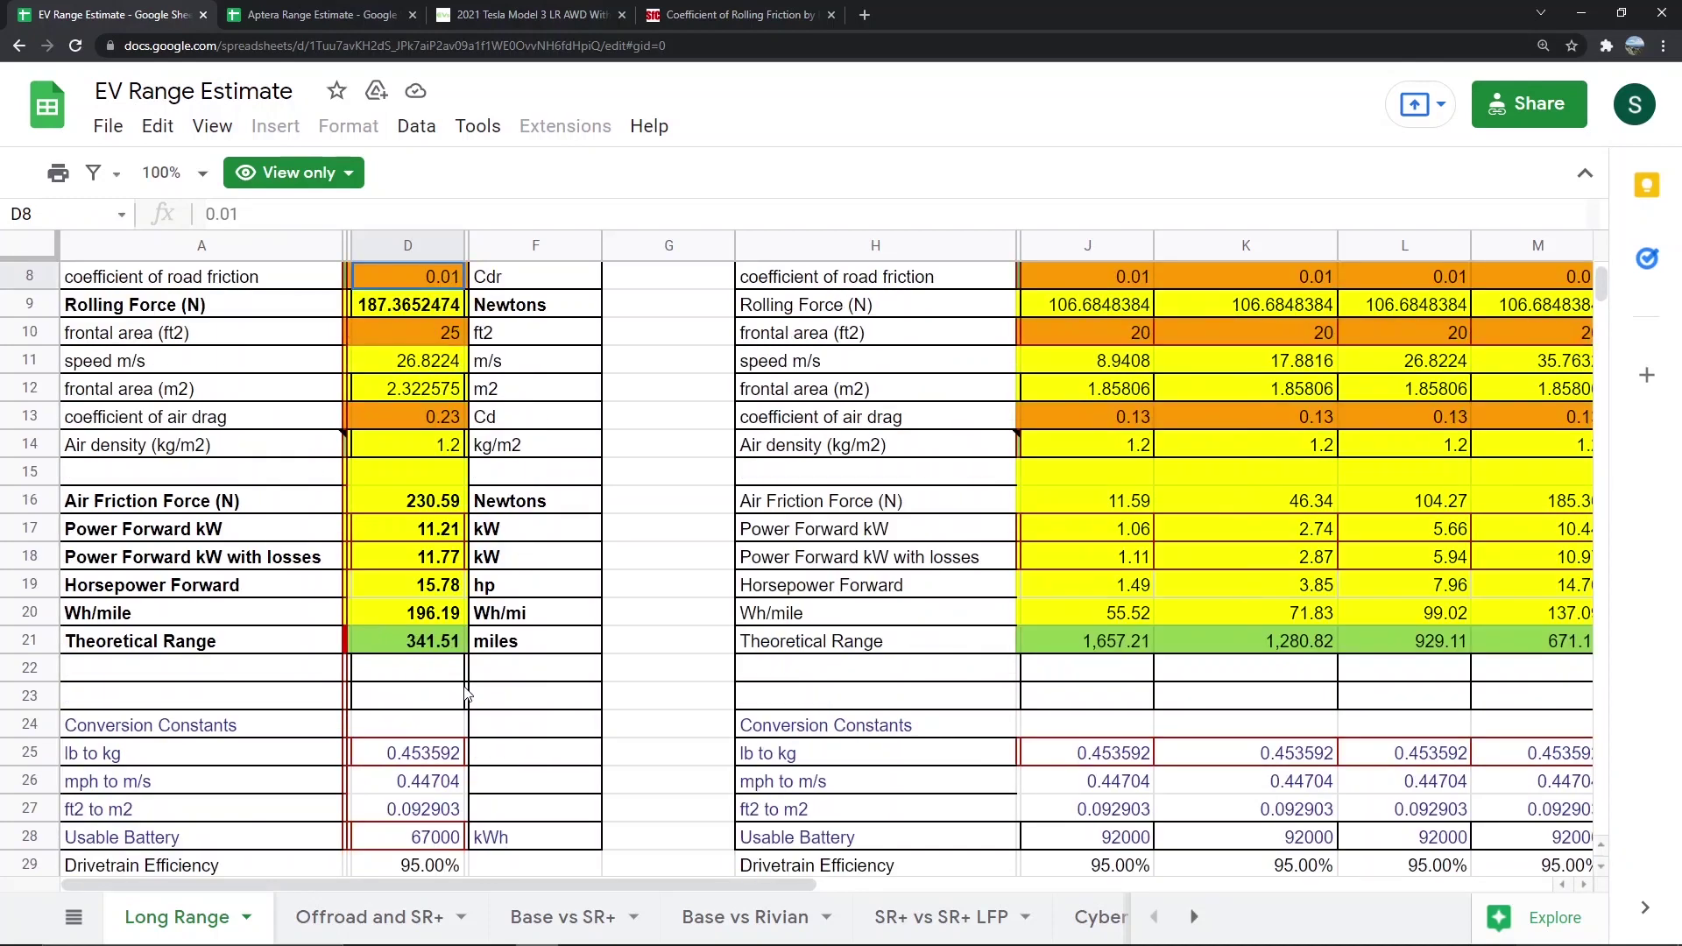
scroll(376, 333, "up", 3)
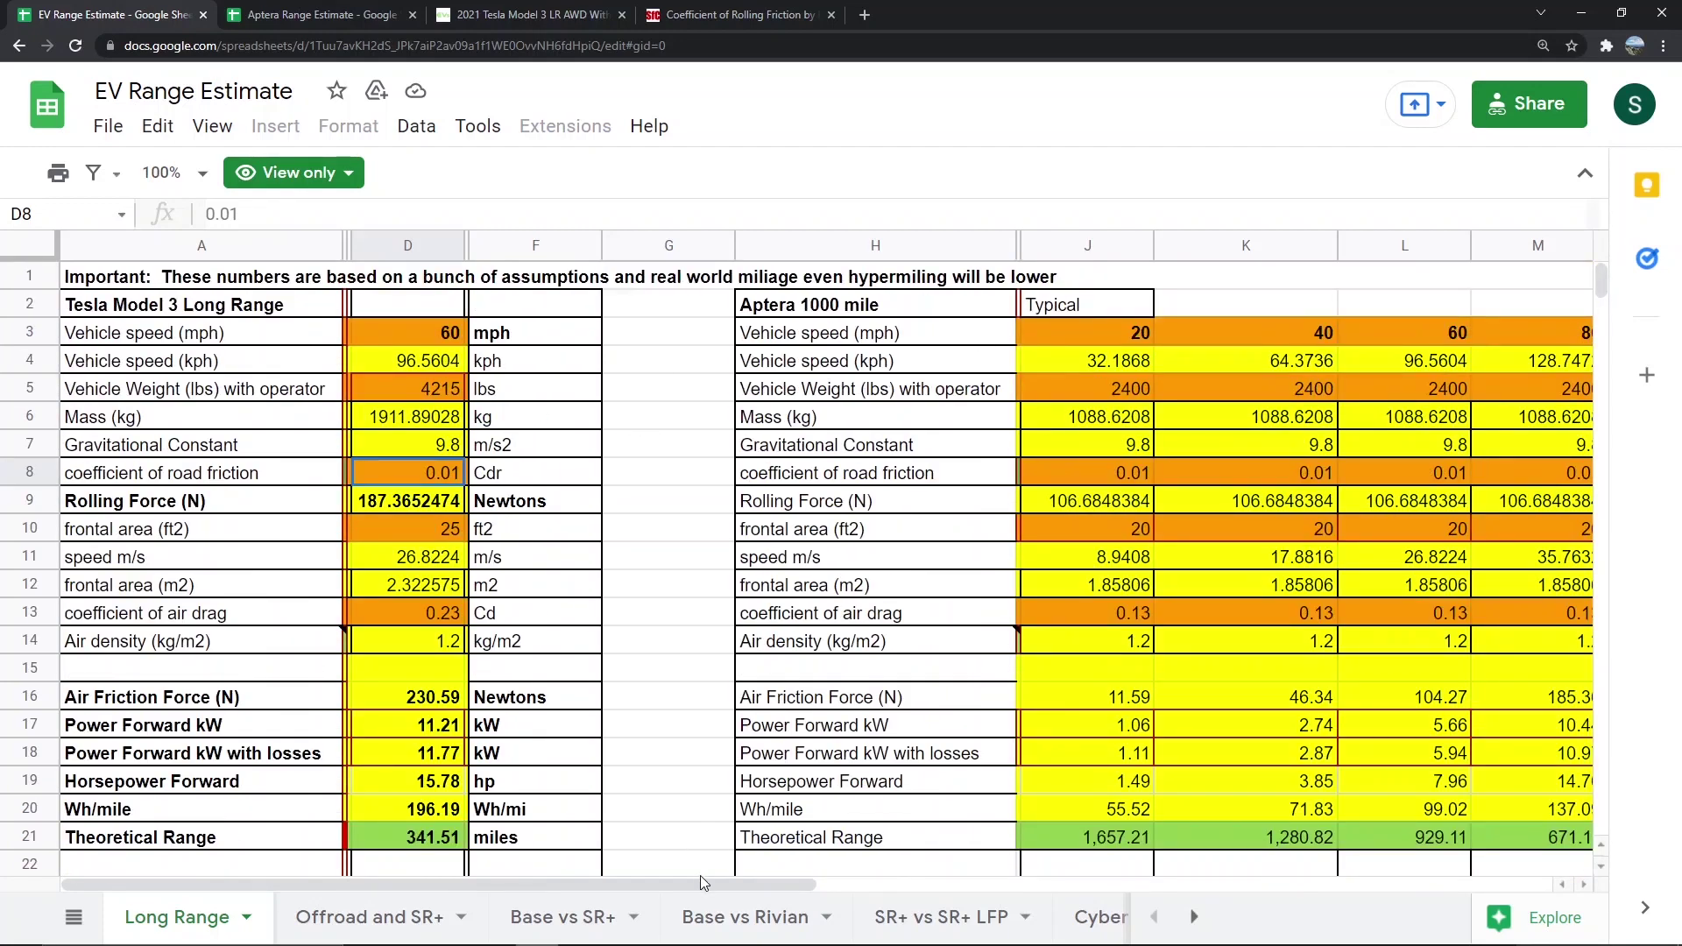
left_click_drag(706, 882, 854, 883)
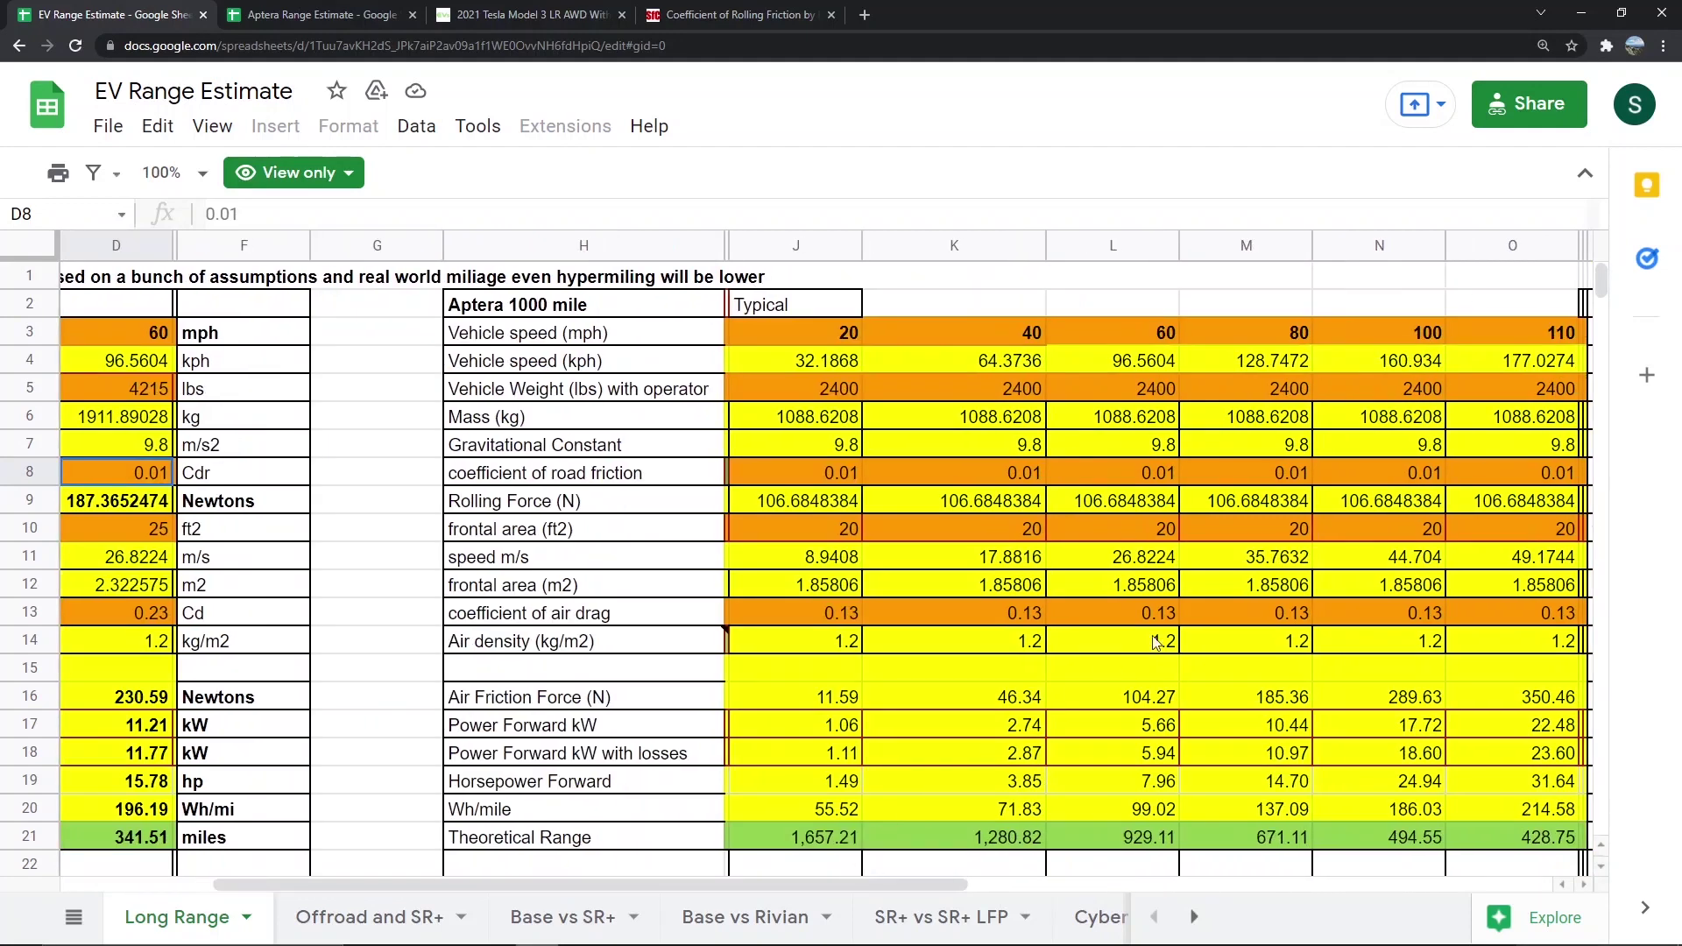
scroll(1156, 642, "down", 2)
scroll(1051, 525, "up", 2)
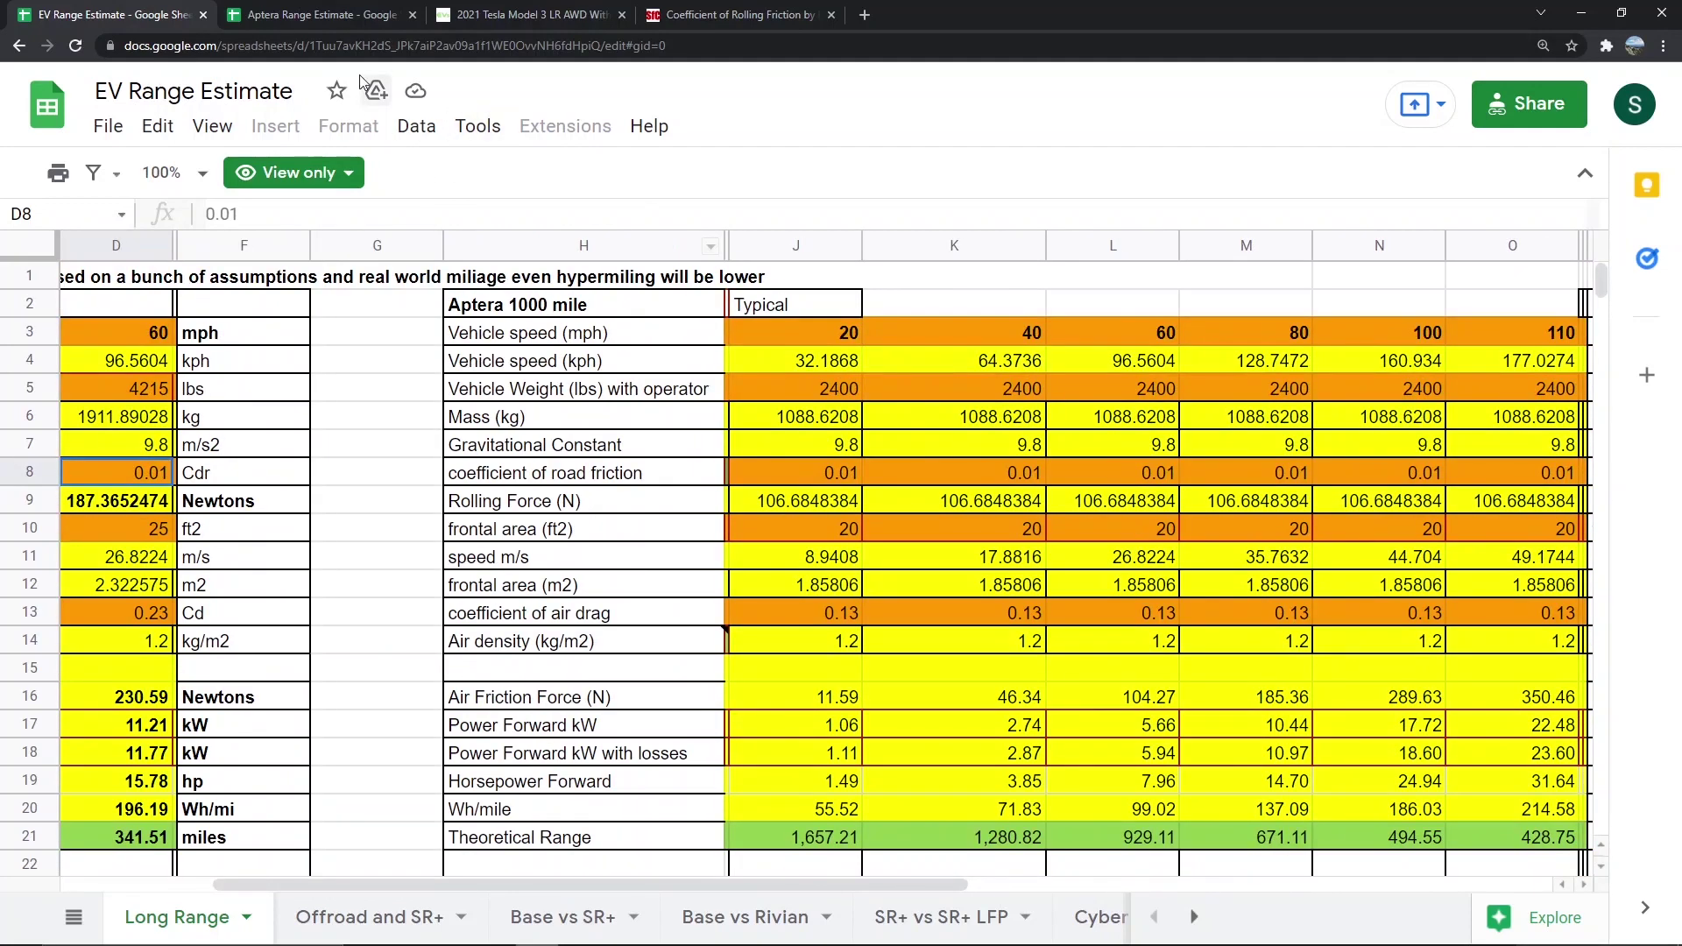
left_click(319, 14)
mouse_move(513, 938)
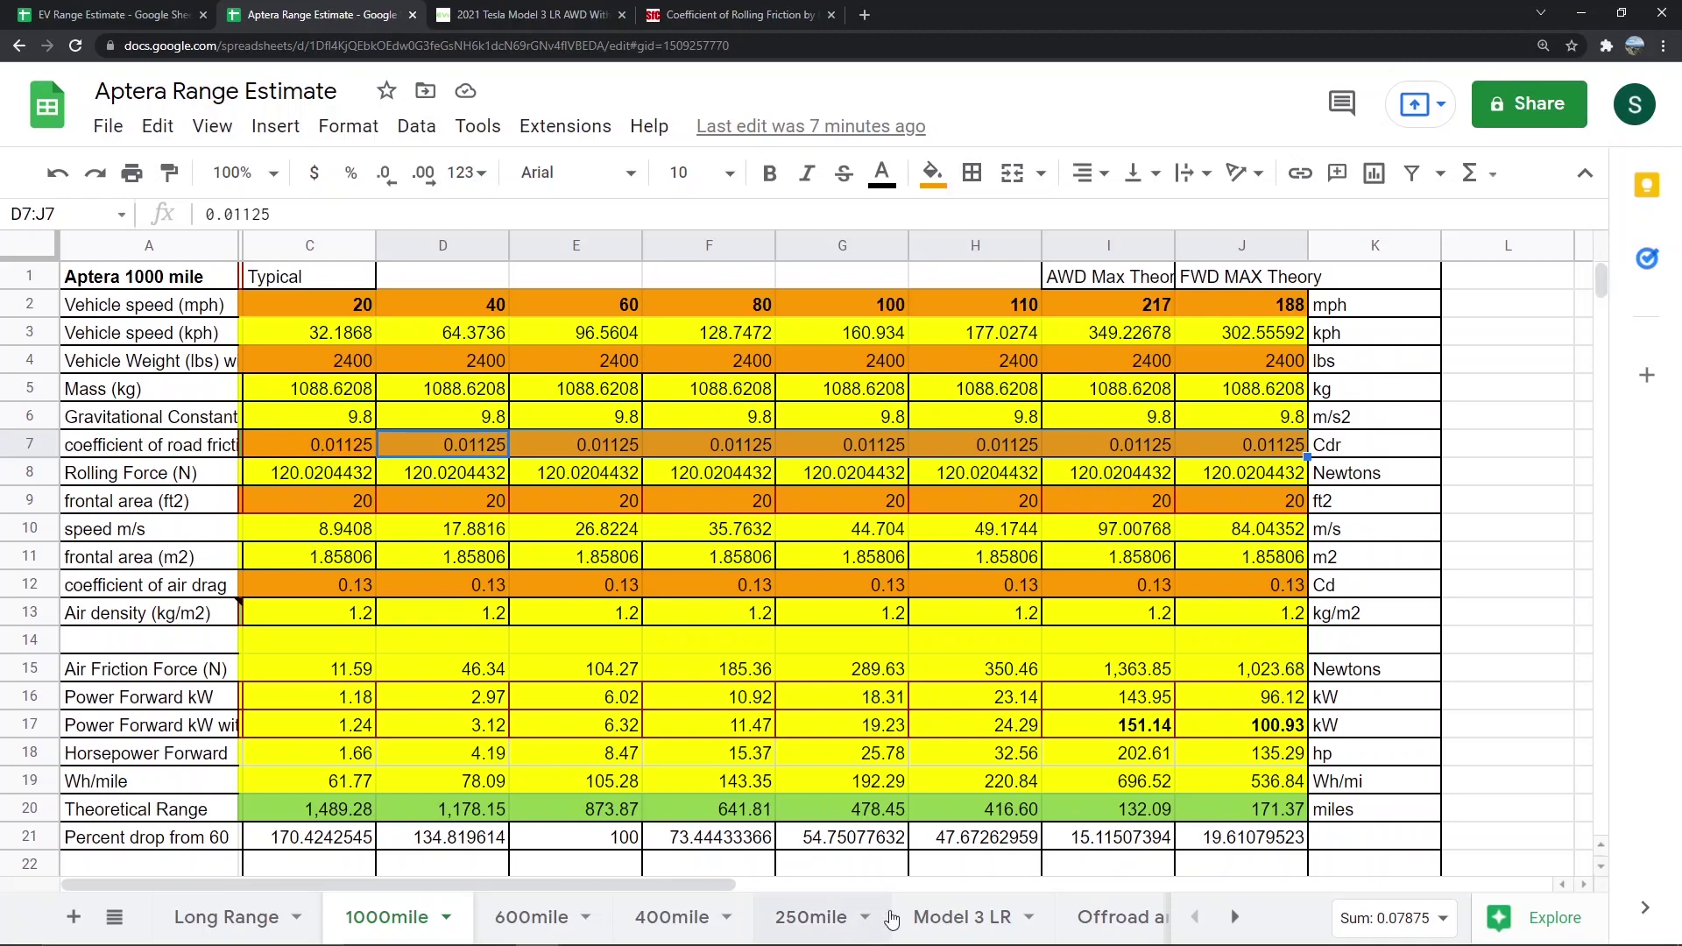
- Open the Model 3 LR sheet, where 0.015 road friction gives 507.29 miles at 20 mph
left_click(942, 917)
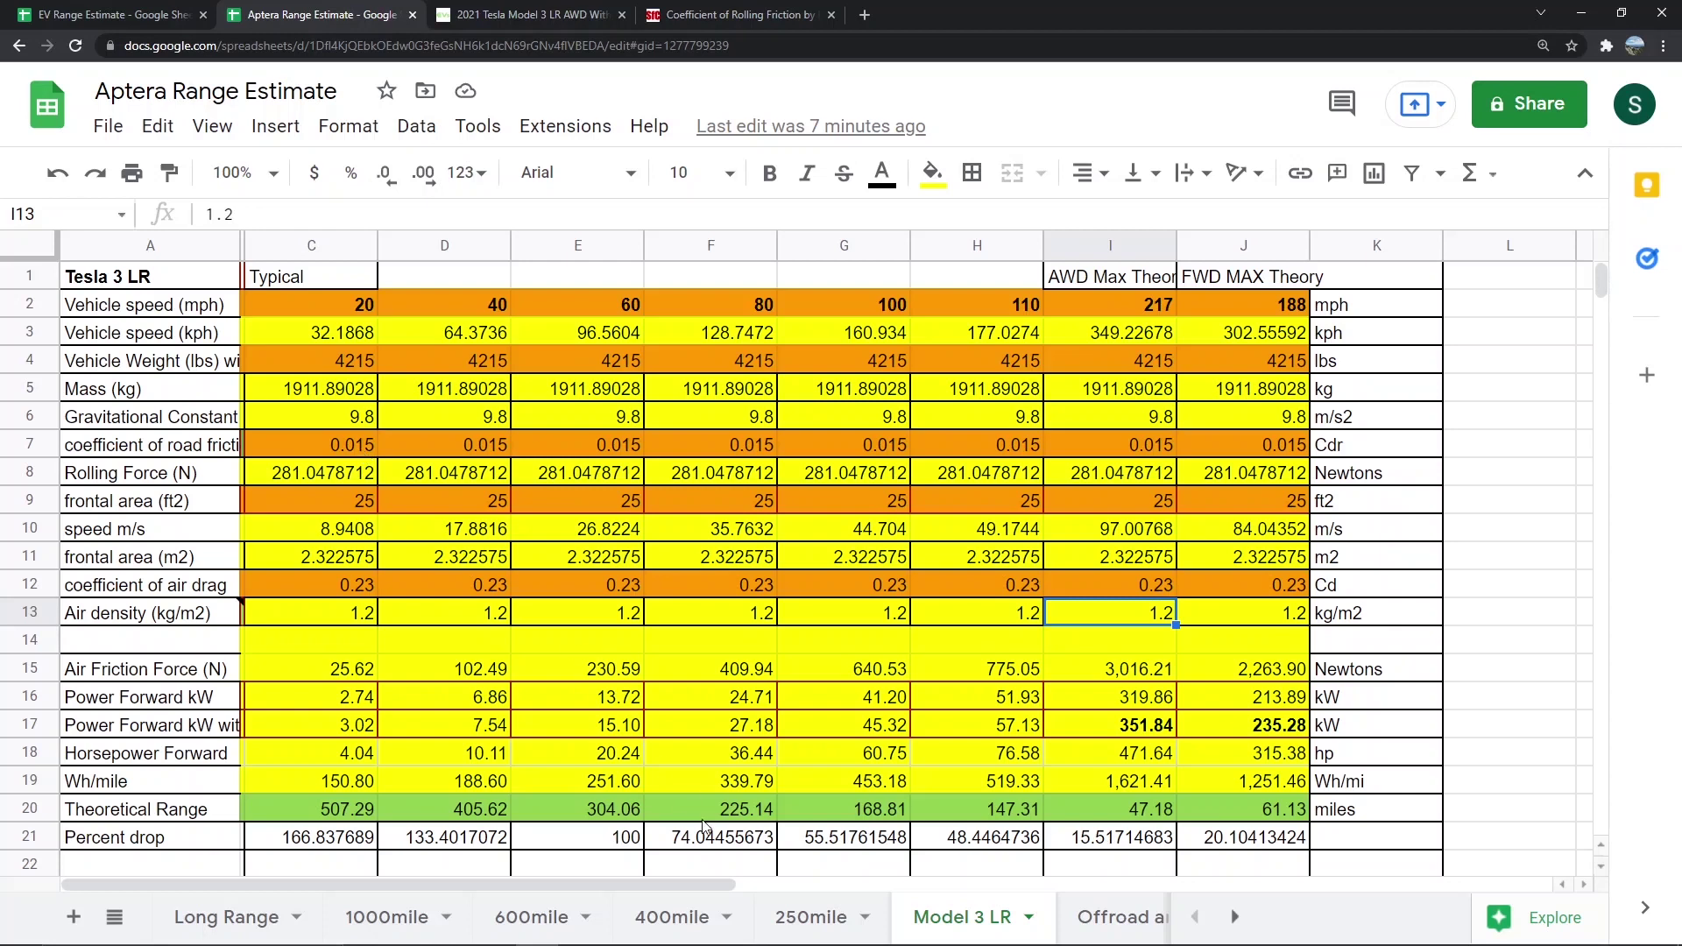
- Look over the 250mile and Model 3 LR sheets, then return to the EV Range Estimate spreadsheet
left_click(792, 918)
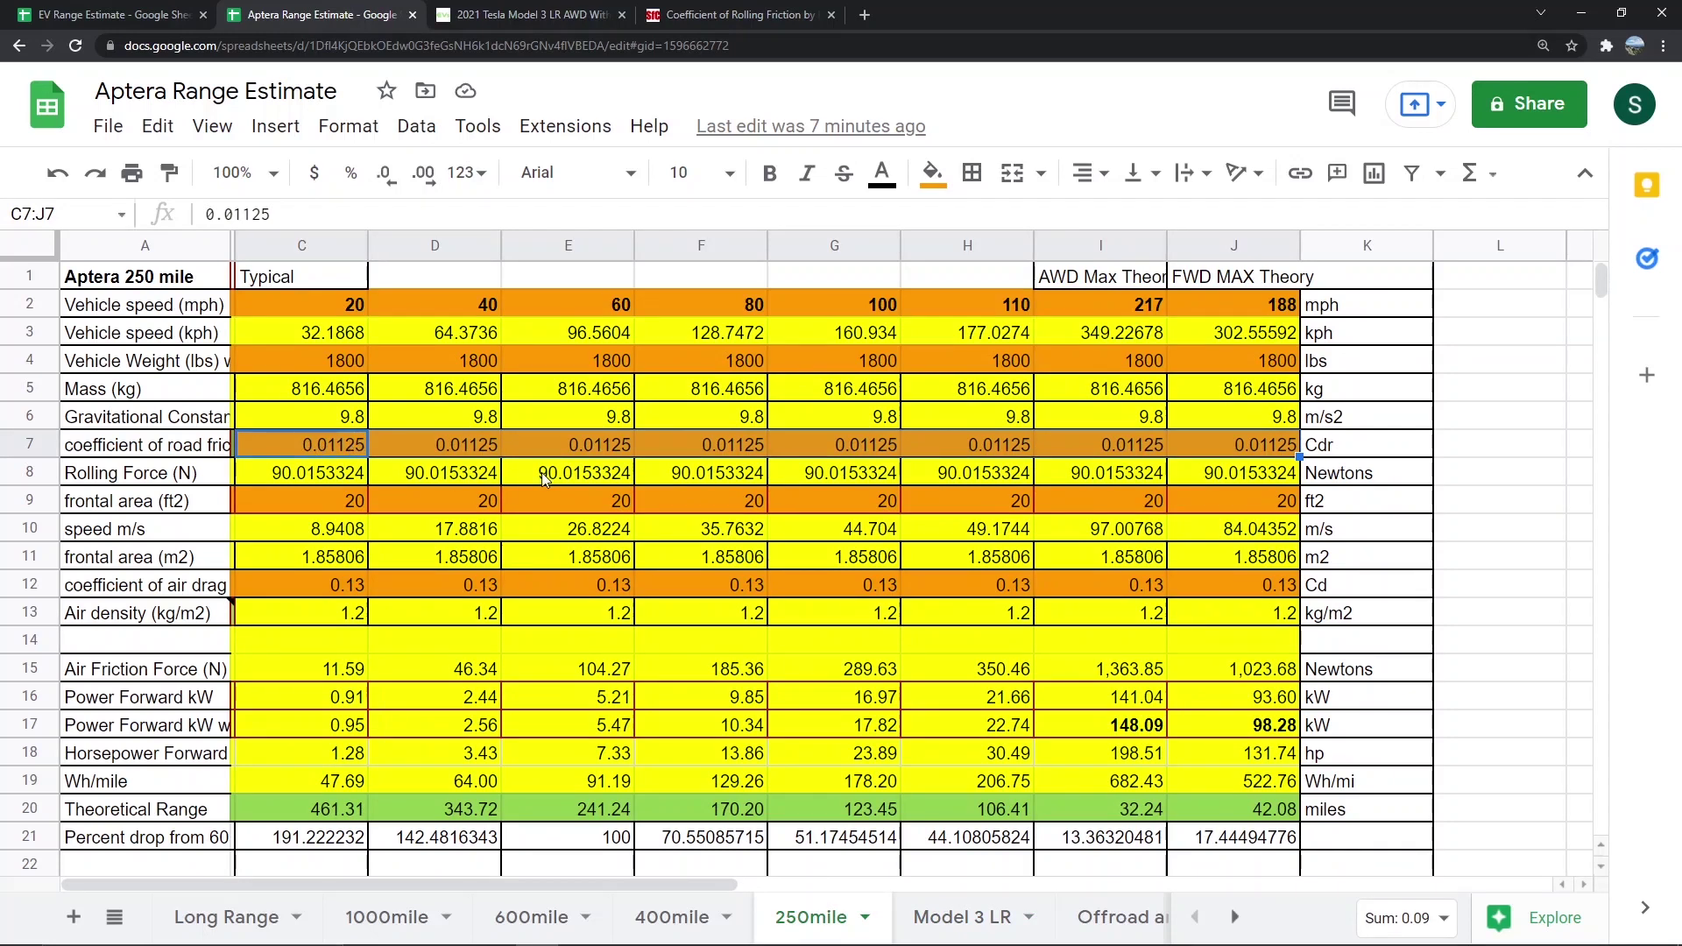
scroll(526, 660, "down", 3)
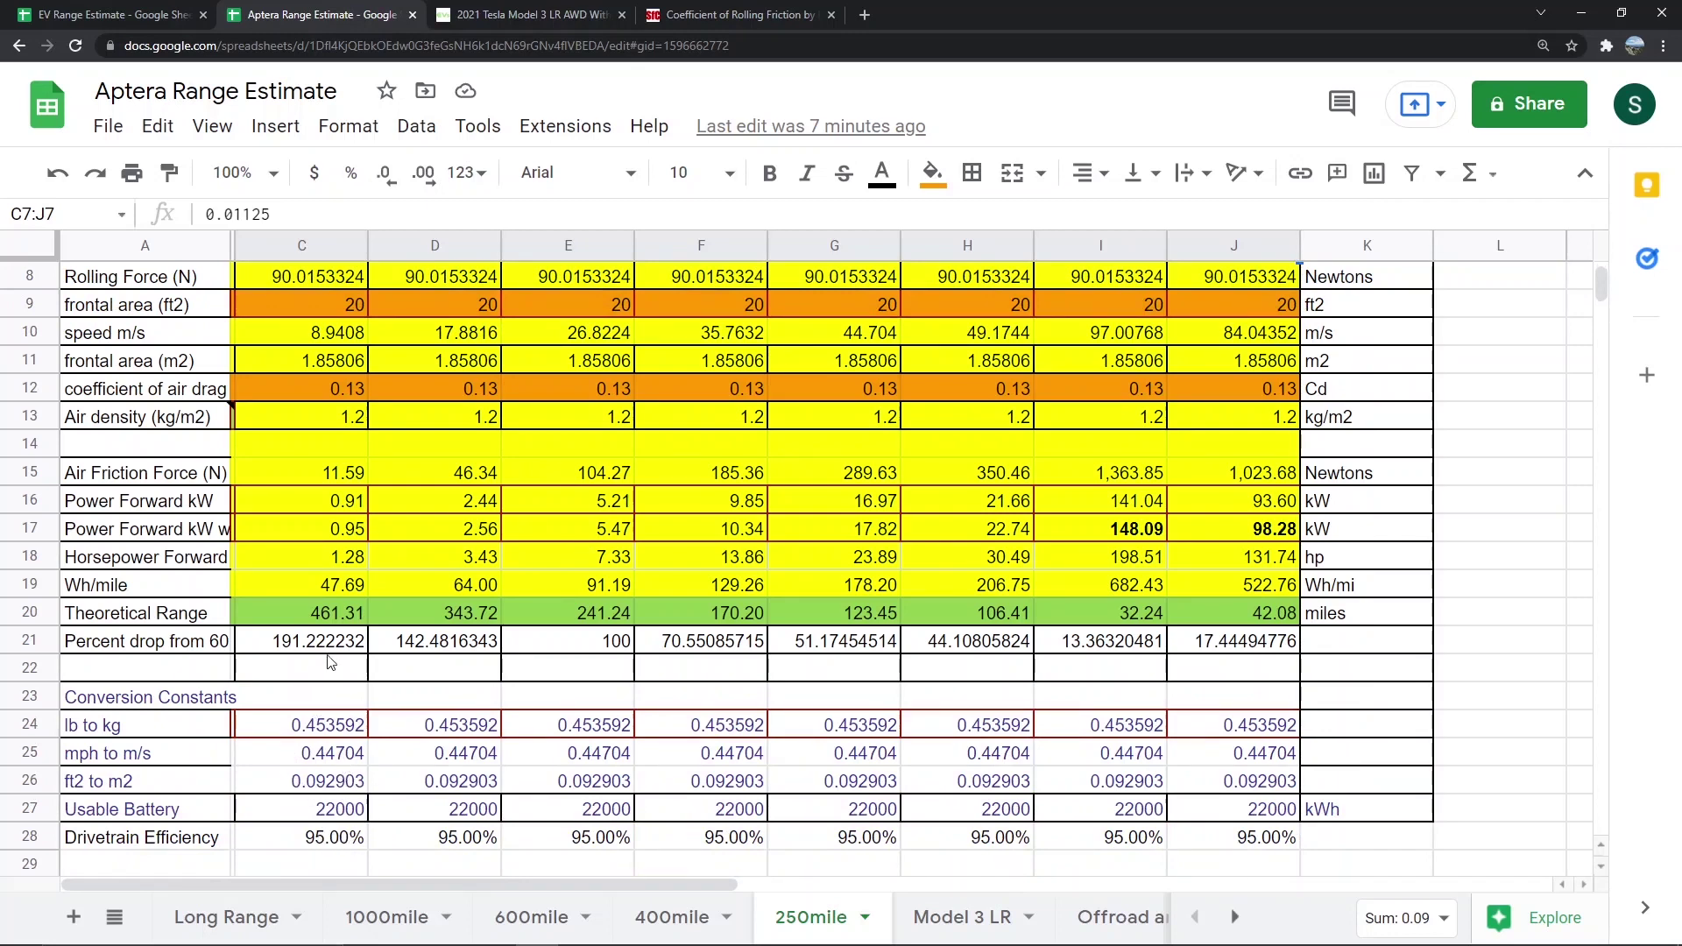
left_click(913, 937)
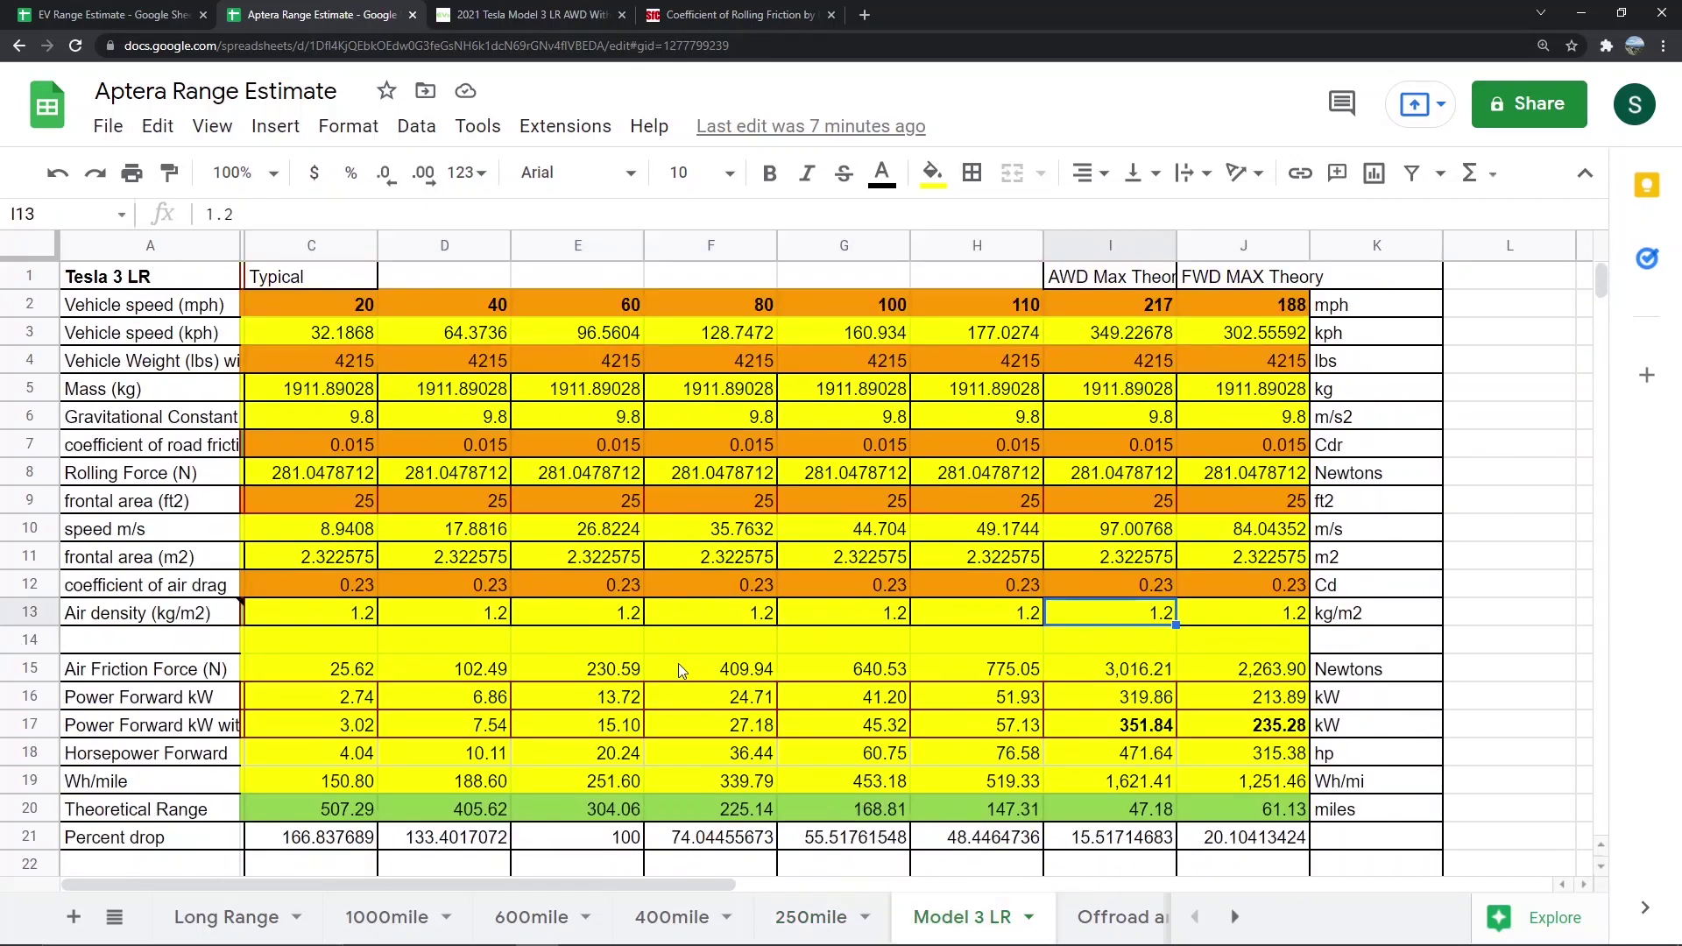
scroll(678, 664, "down", 4)
scroll(680, 668, "up", 1)
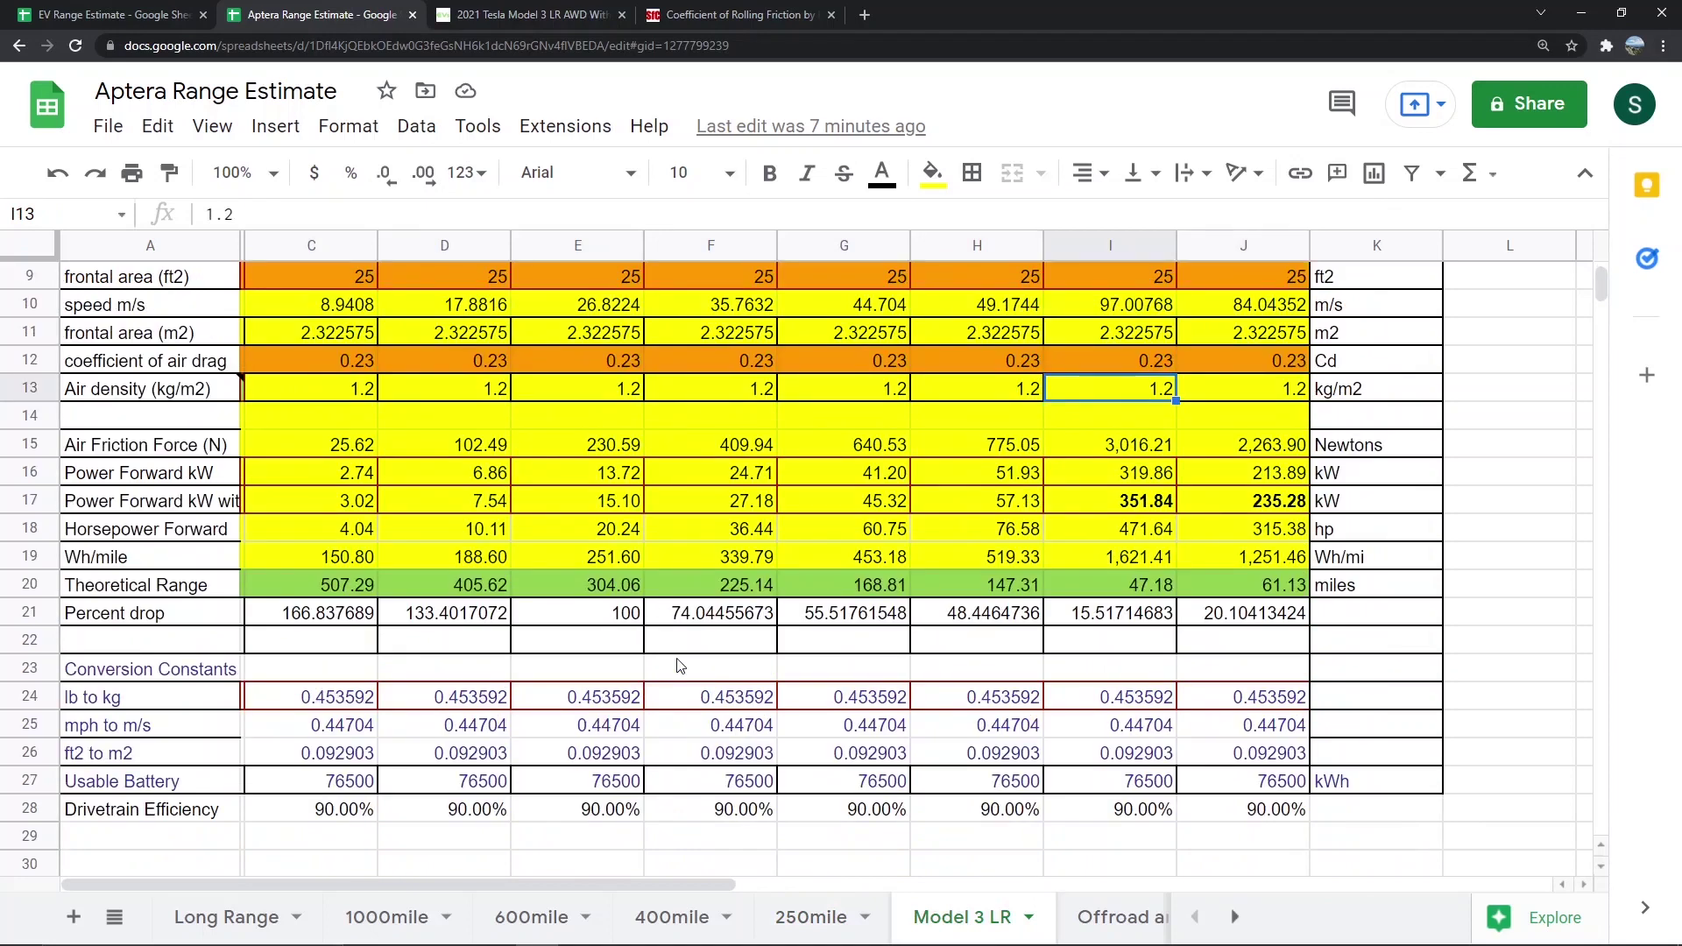
scroll(680, 668, "down", 1)
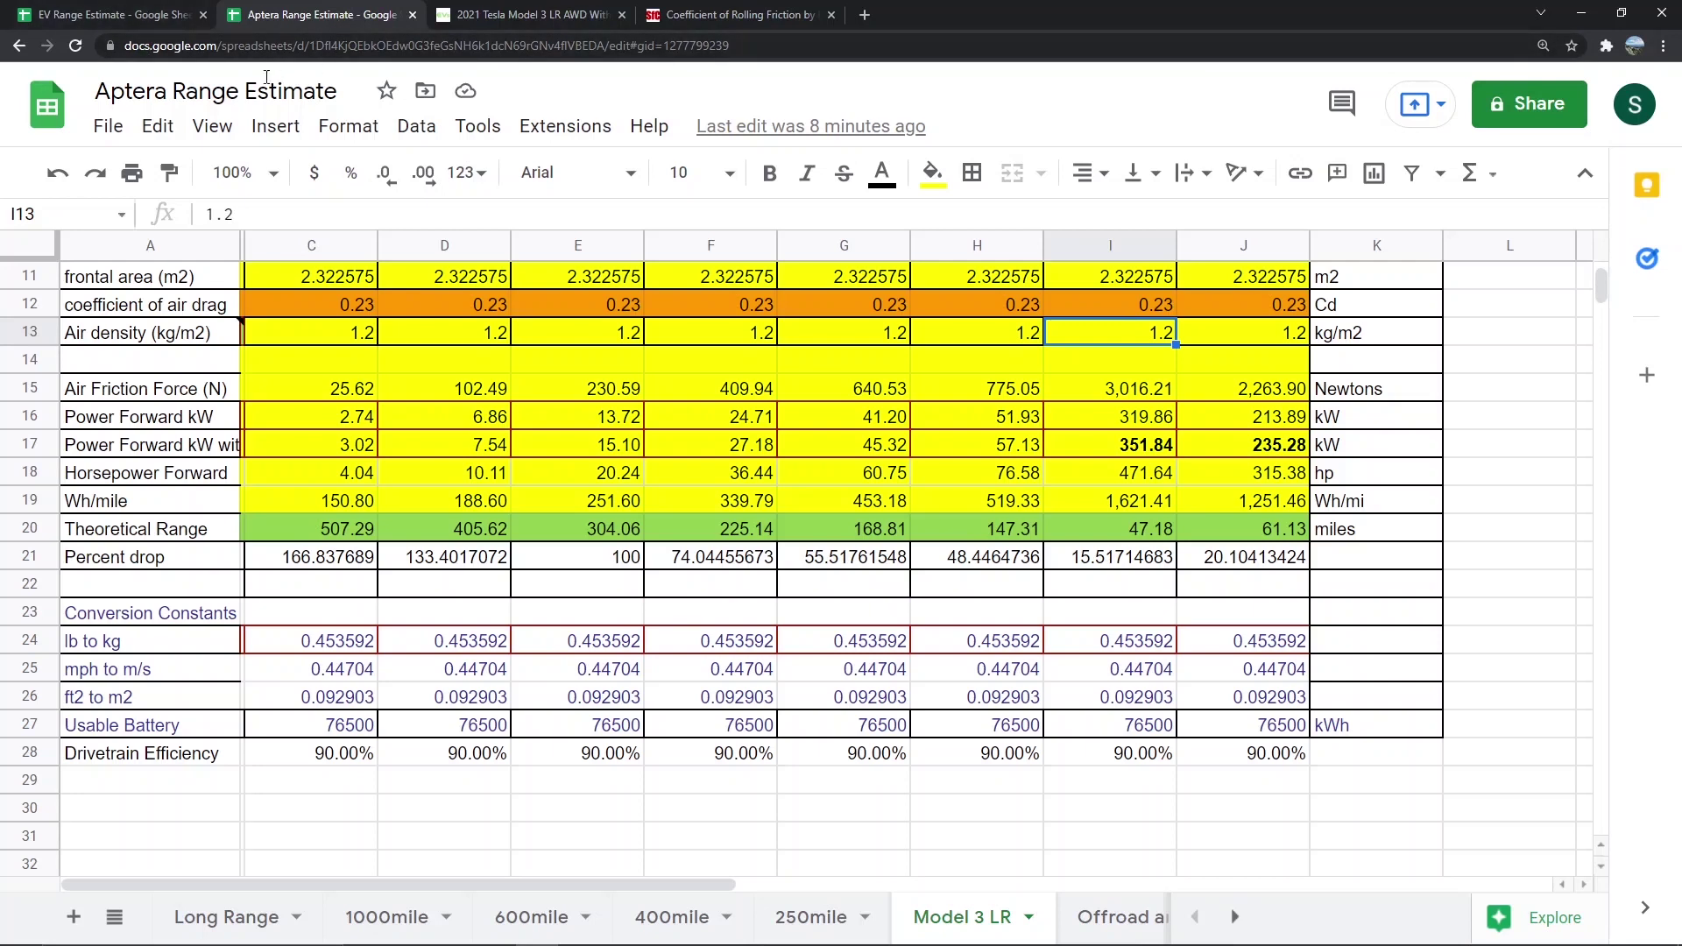
left_click(132, 15)
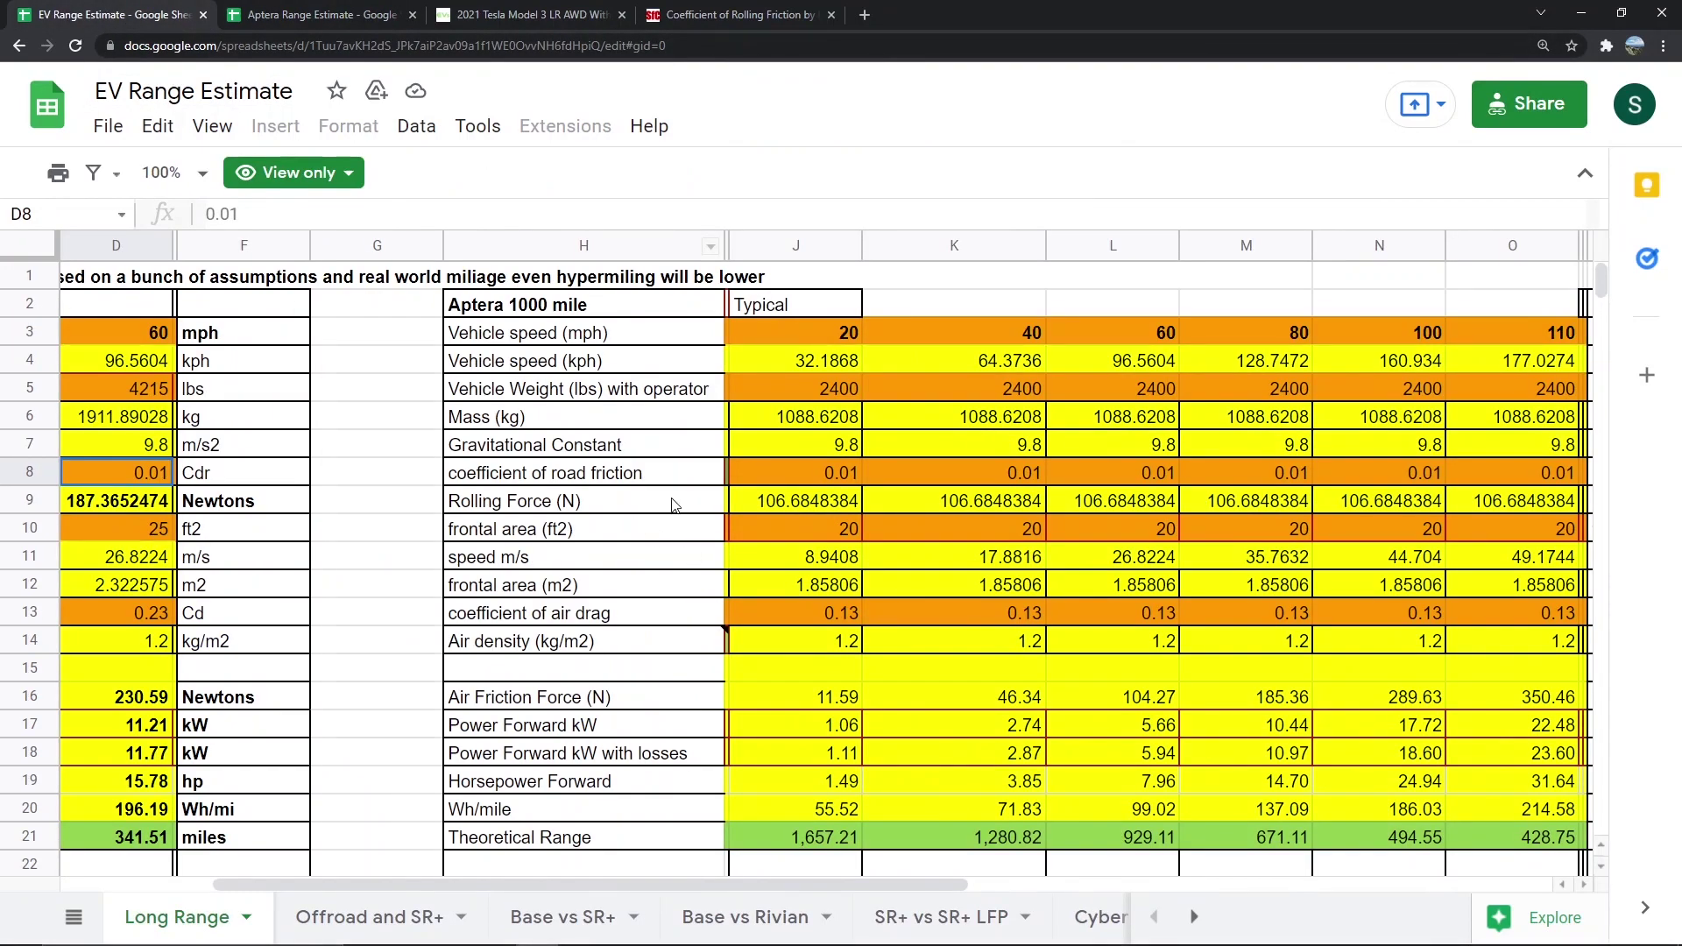
- Make an editable copy of the EV Range Estimate spreadsheet
left_click(762, 478)
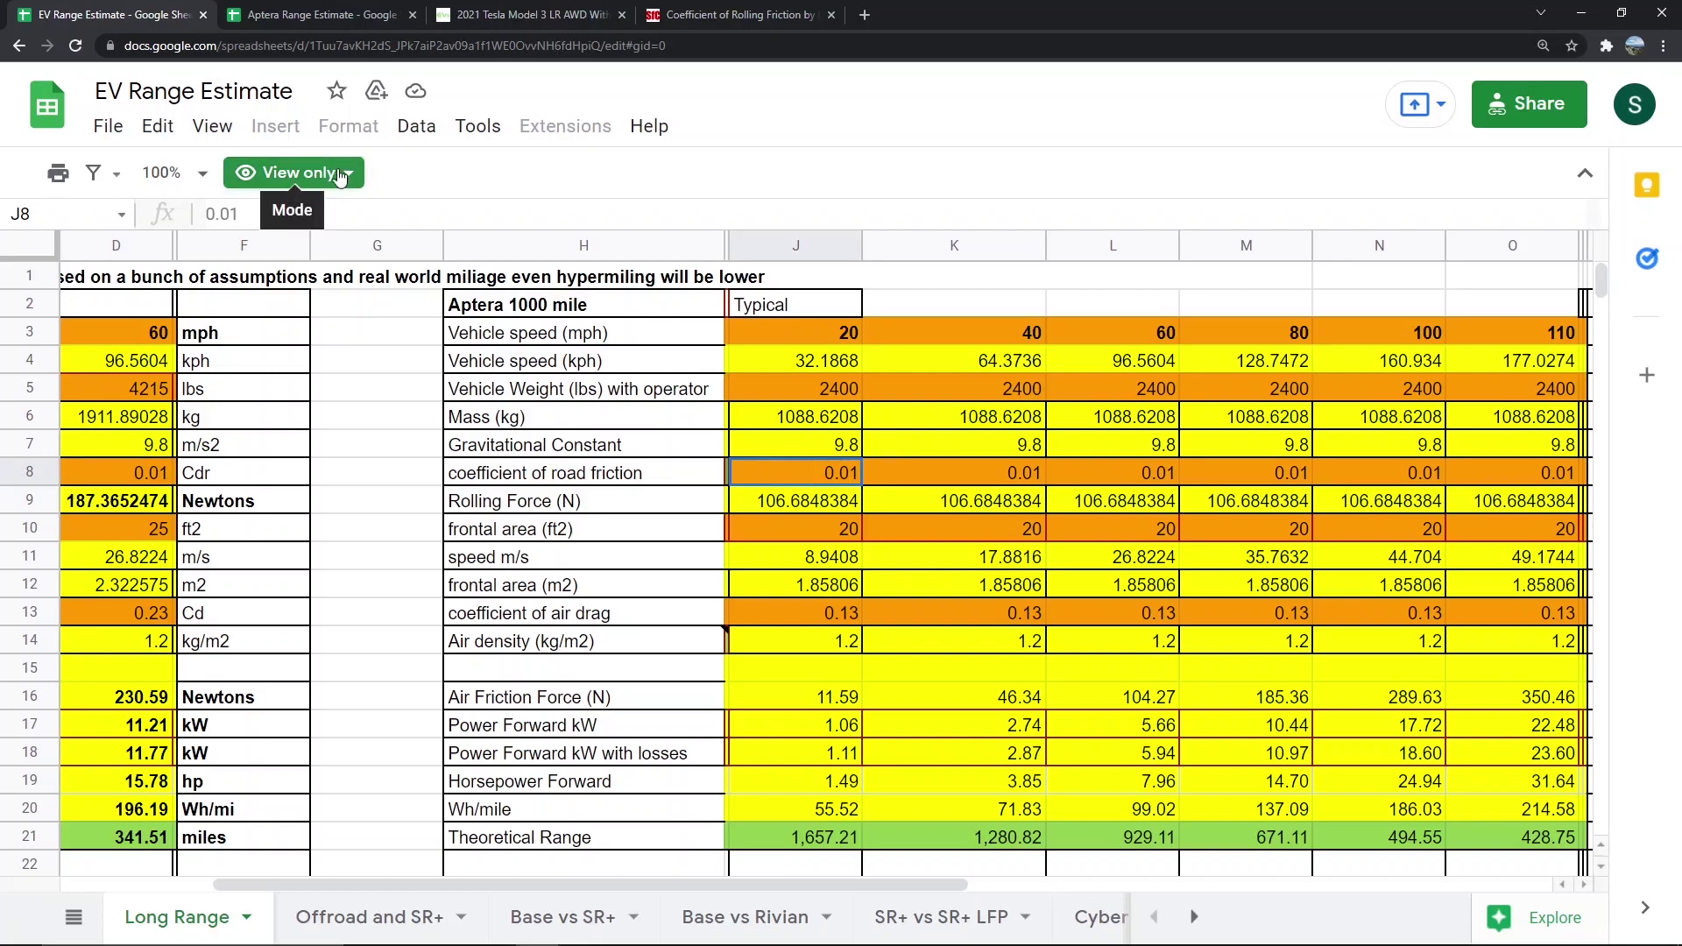
left_click(109, 128)
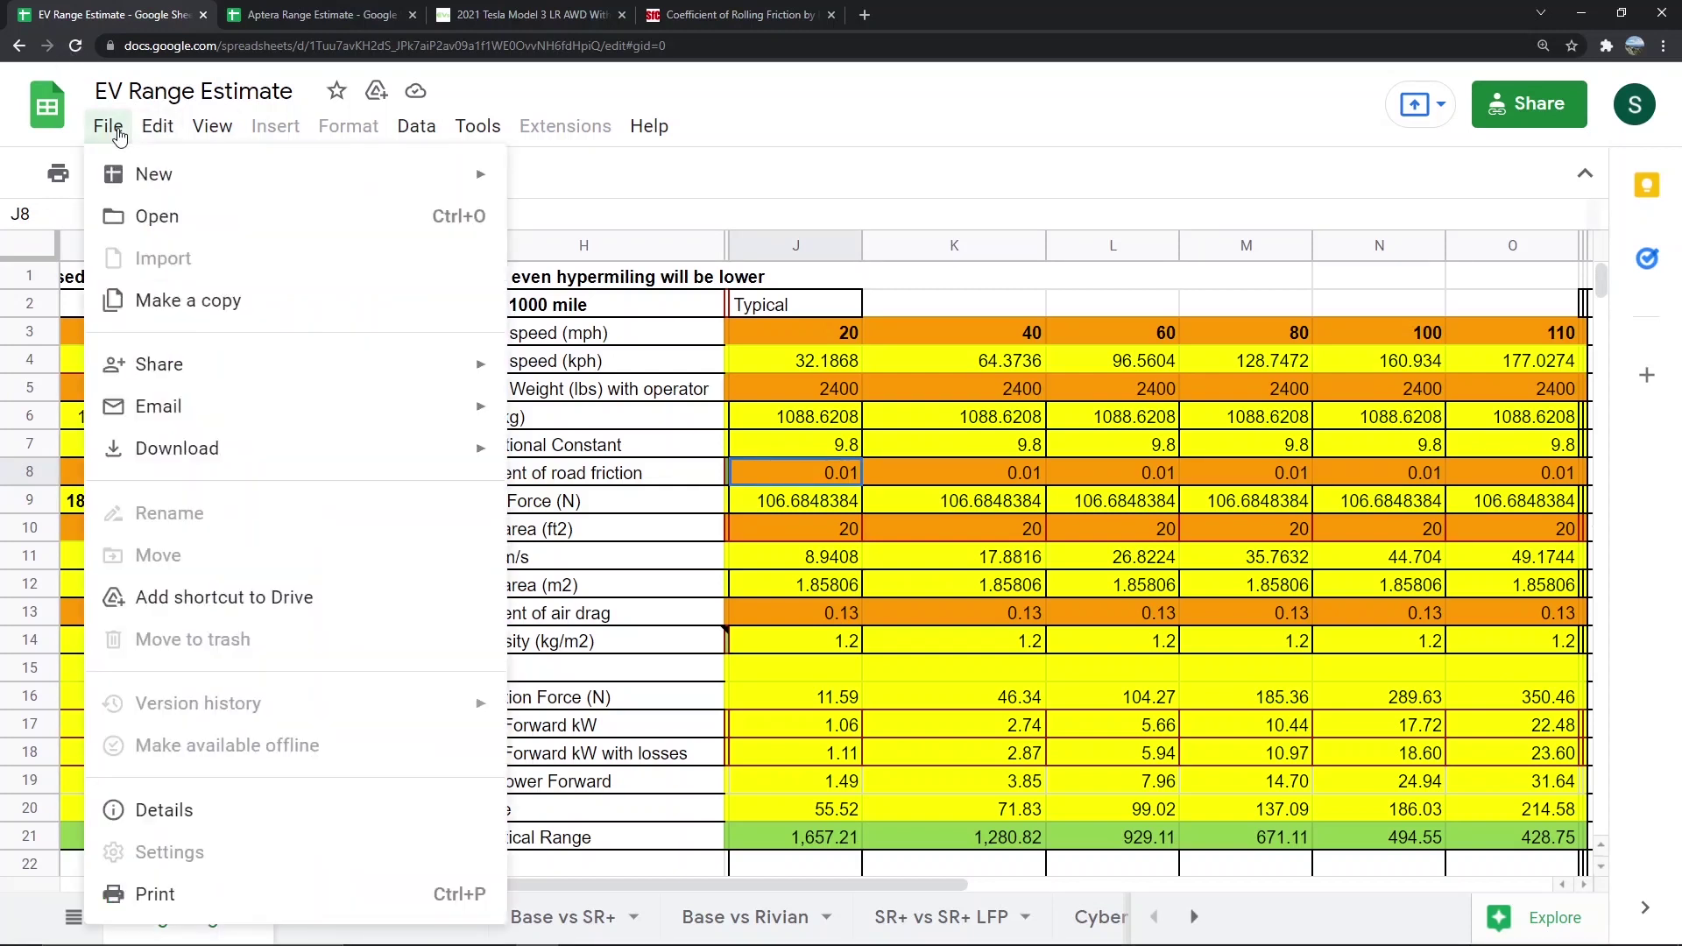
left_click(200, 317)
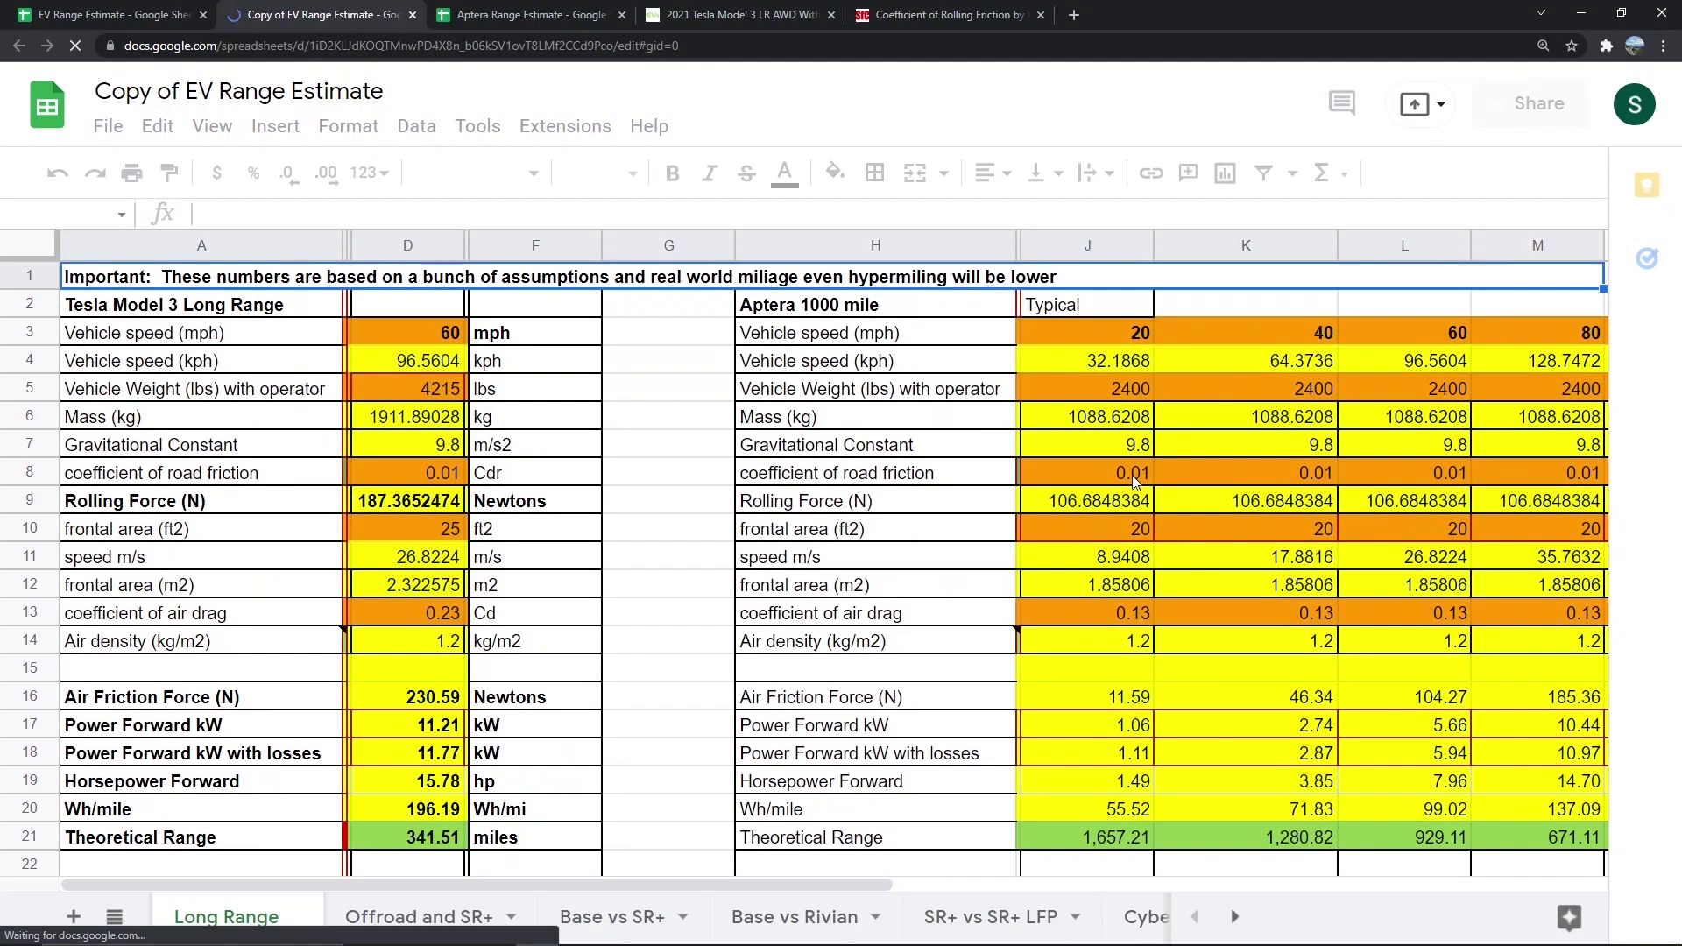
- In the copy, change the road friction coefficient in J8 from 0.01 to 0.05
left_click(1133, 474)
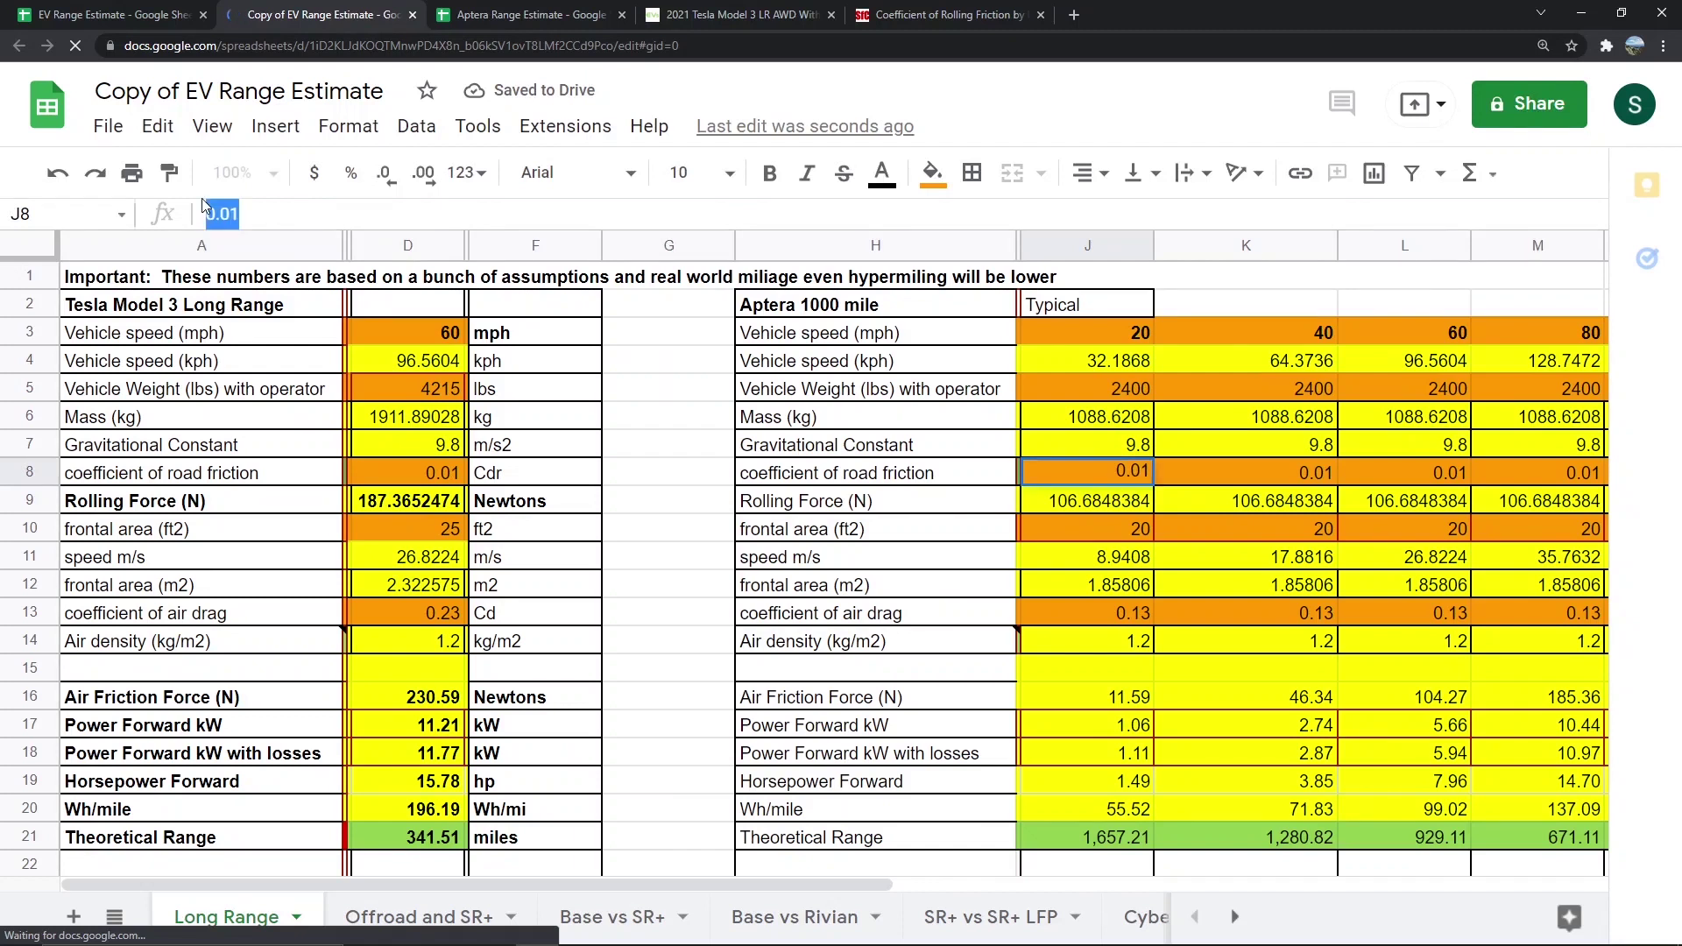
key("BackSpace")
type("5")
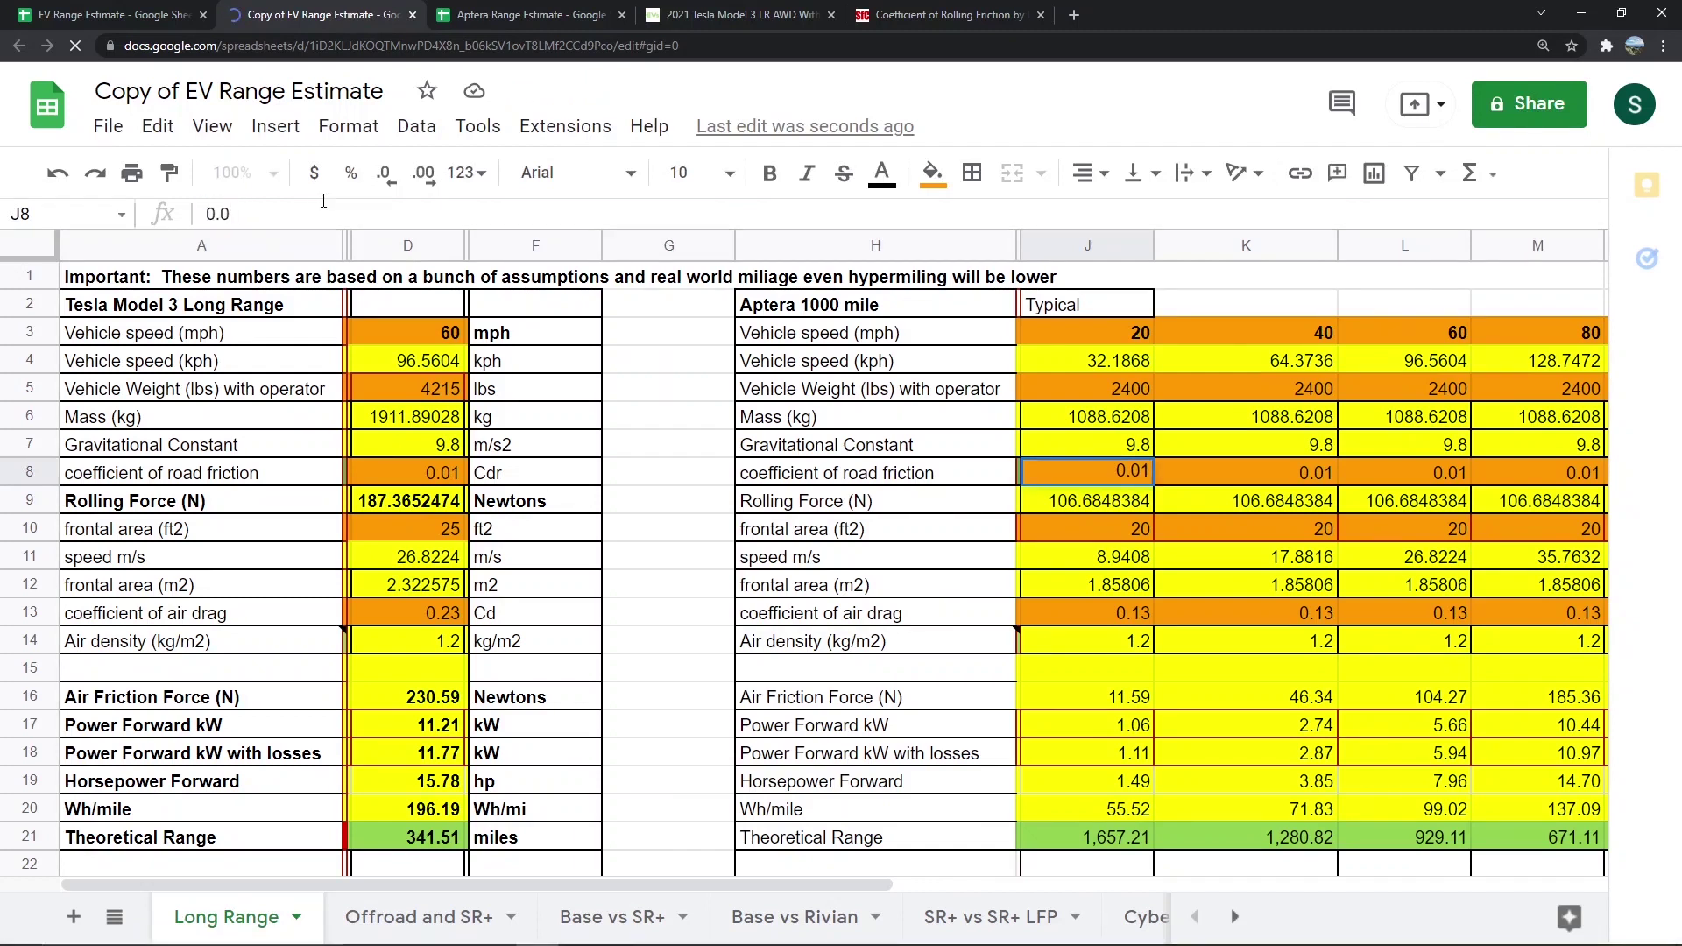
key("Return")
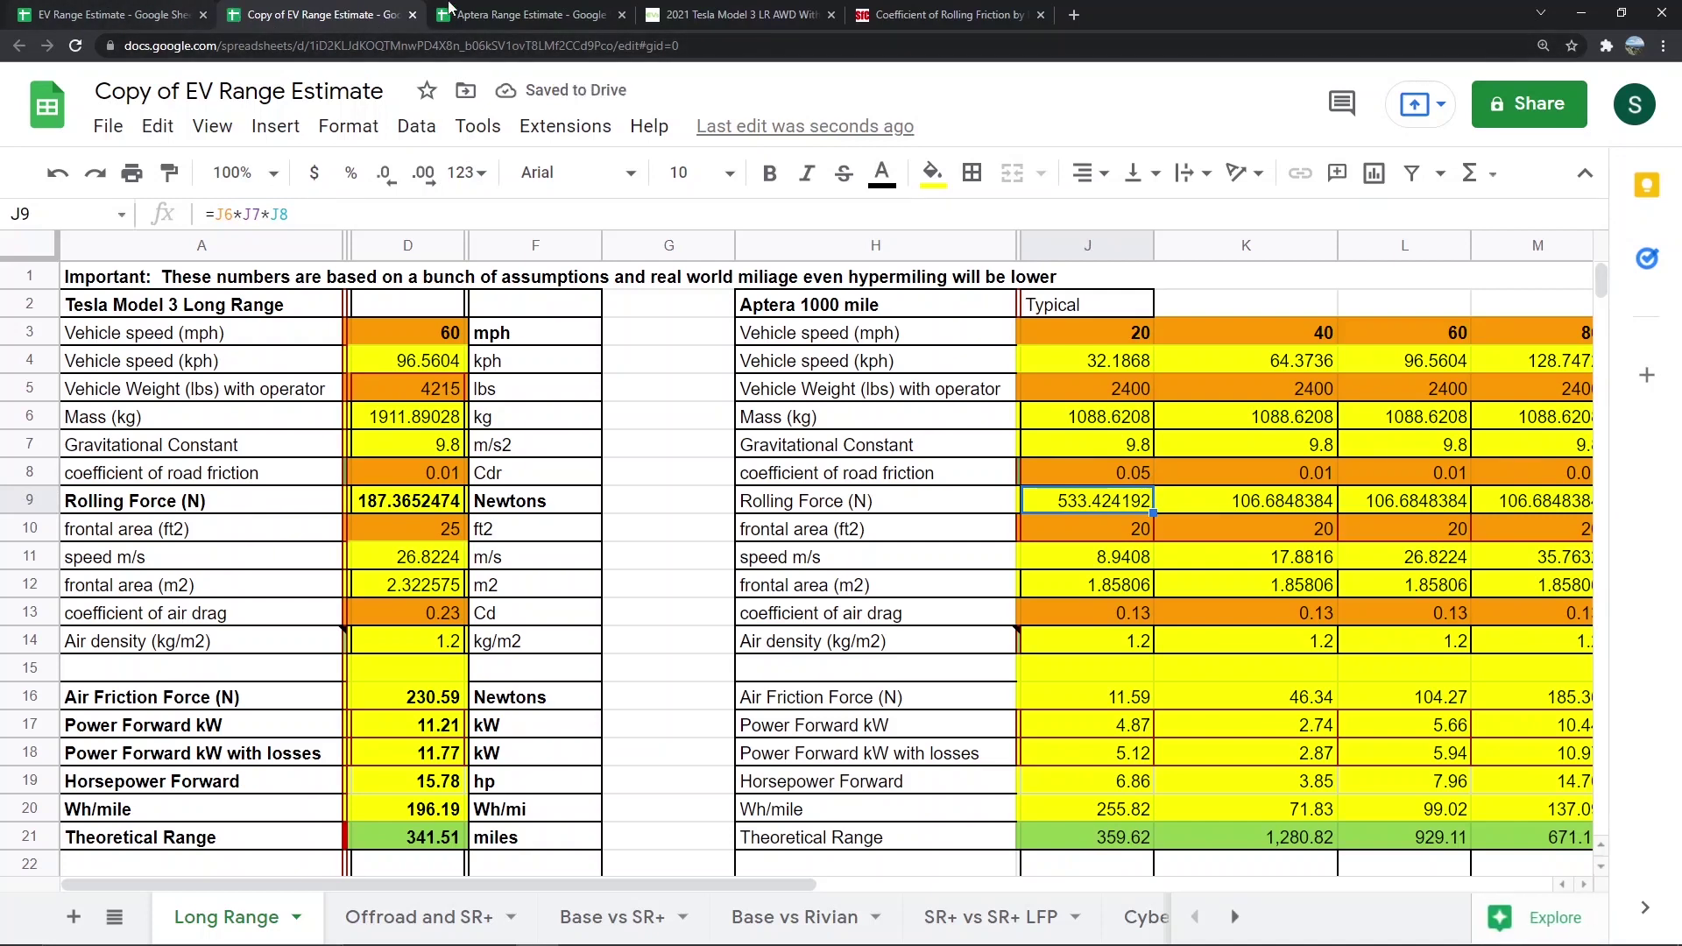
- Go back to the Aptera Range Estimate spreadsheet and bring up its File menu
left_click(116, 15)
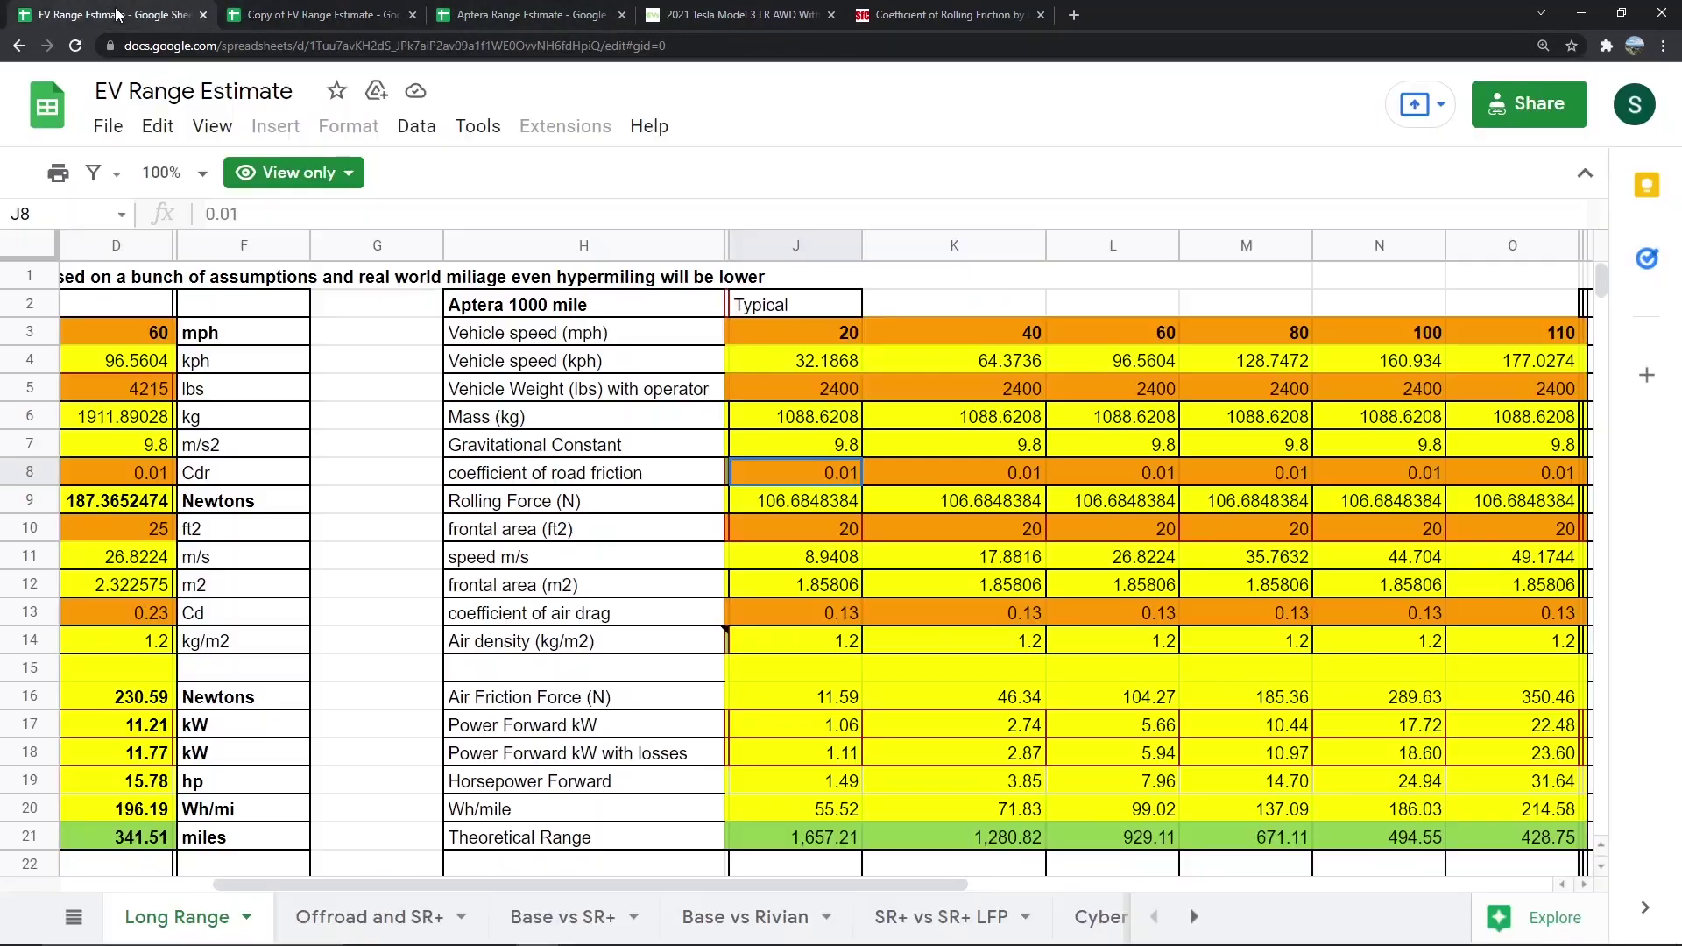
left_click(478, 18)
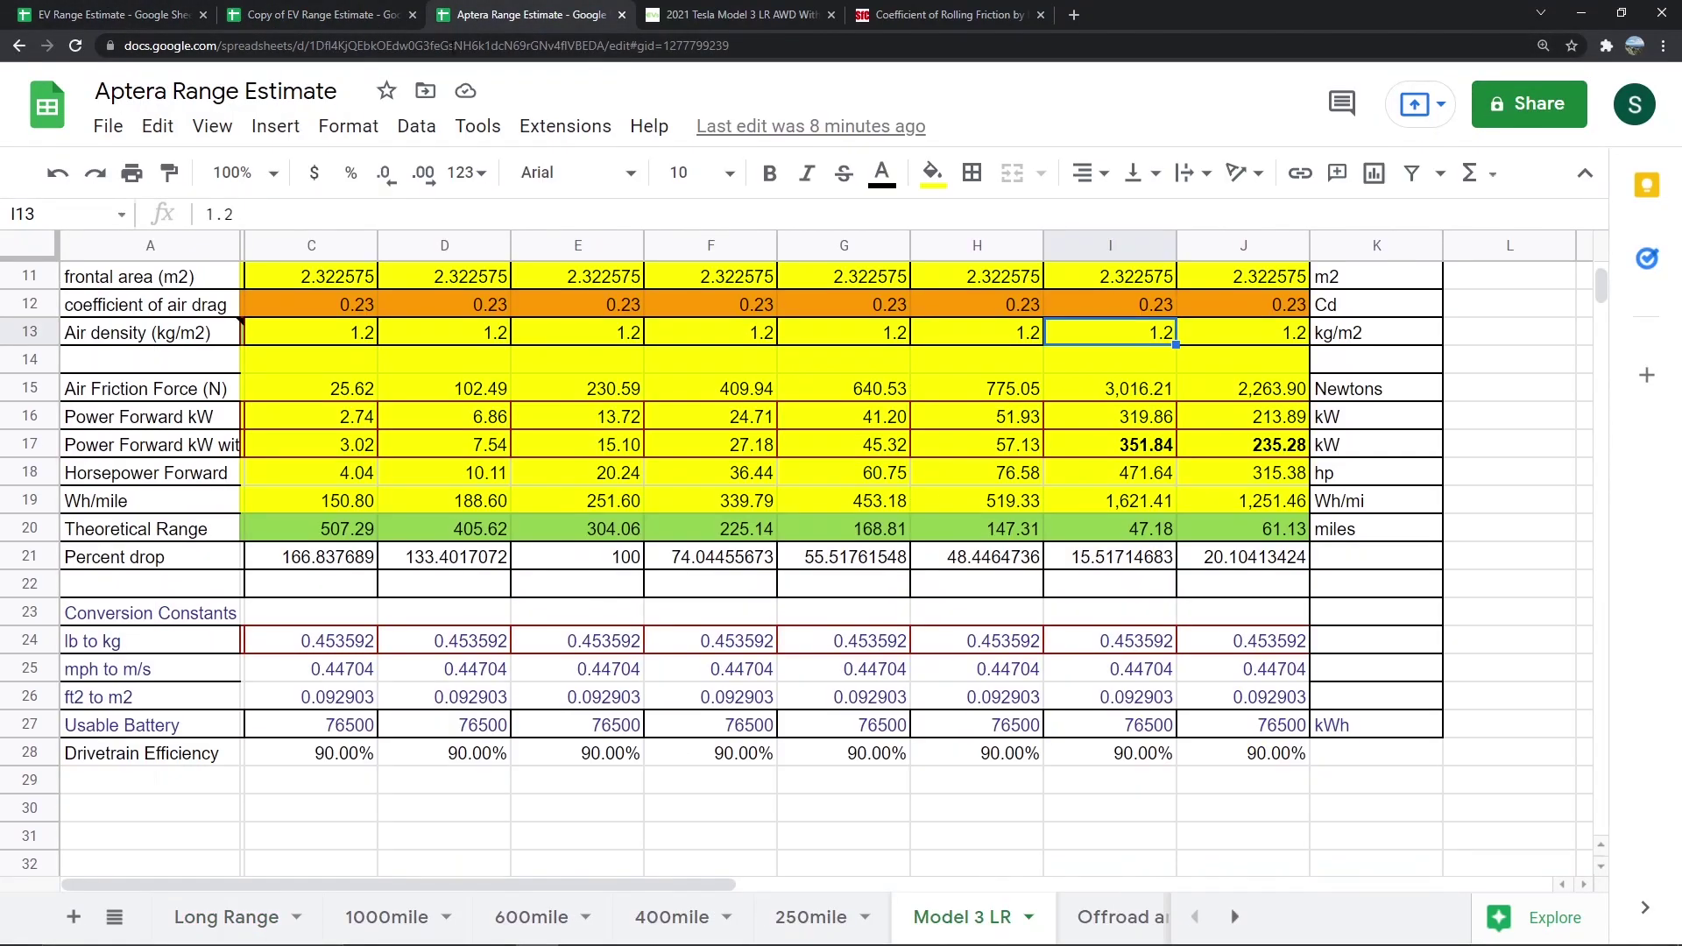
left_click(106, 127)
mouse_move(350, 123)
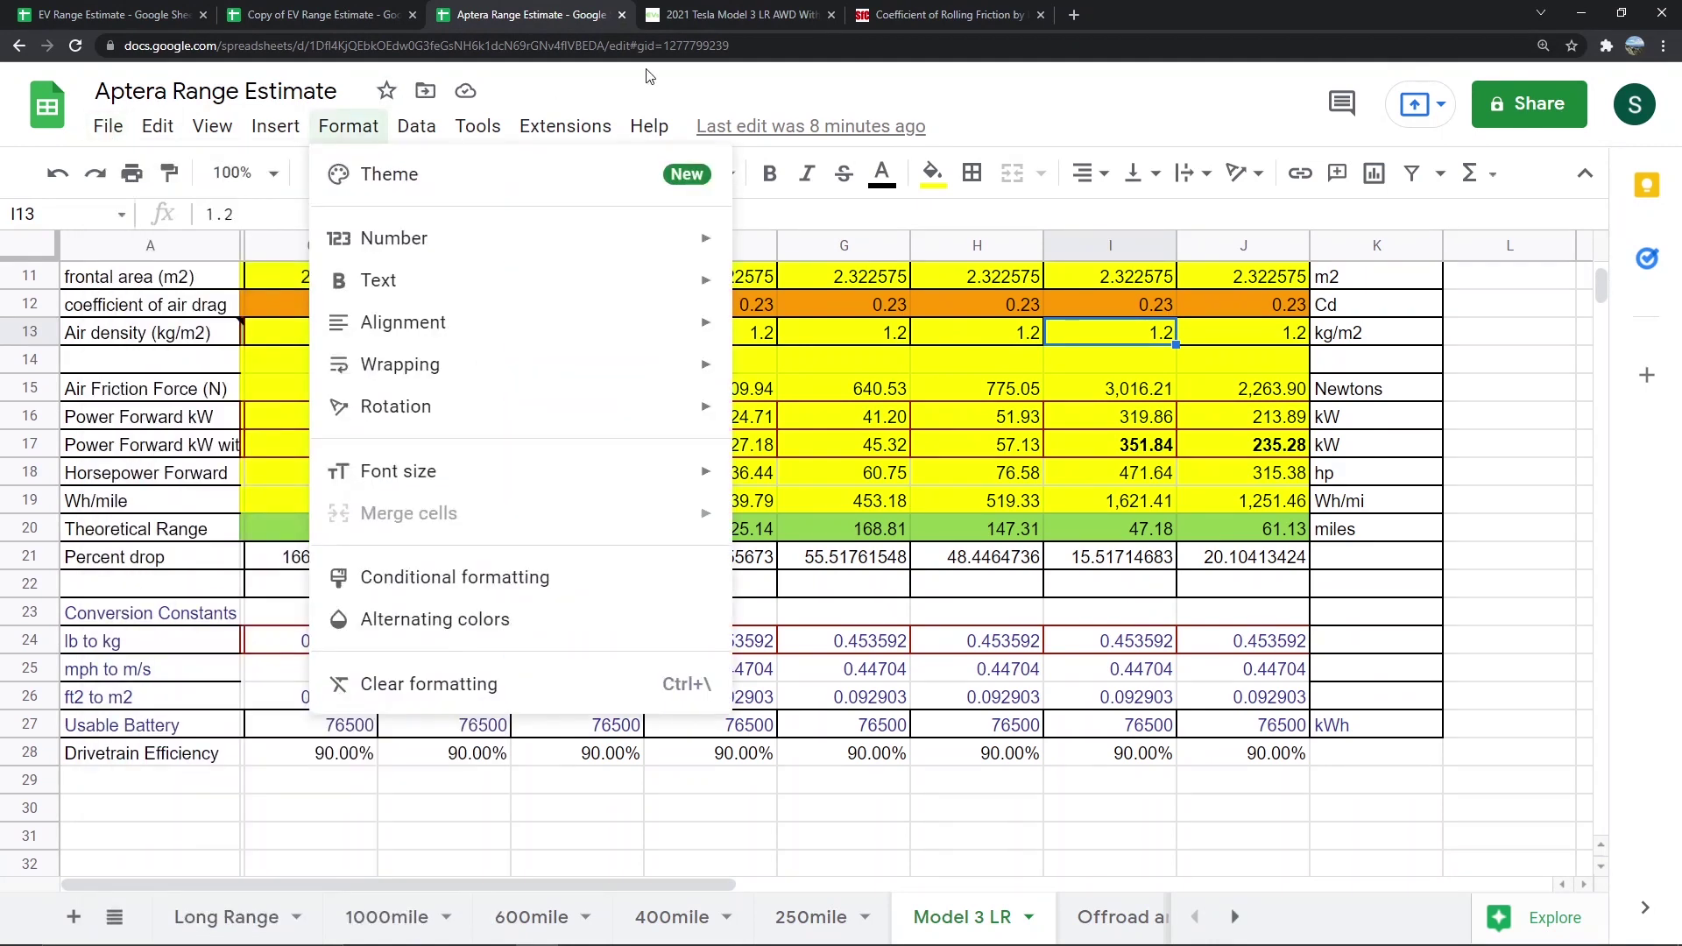
left_click(1053, 98)
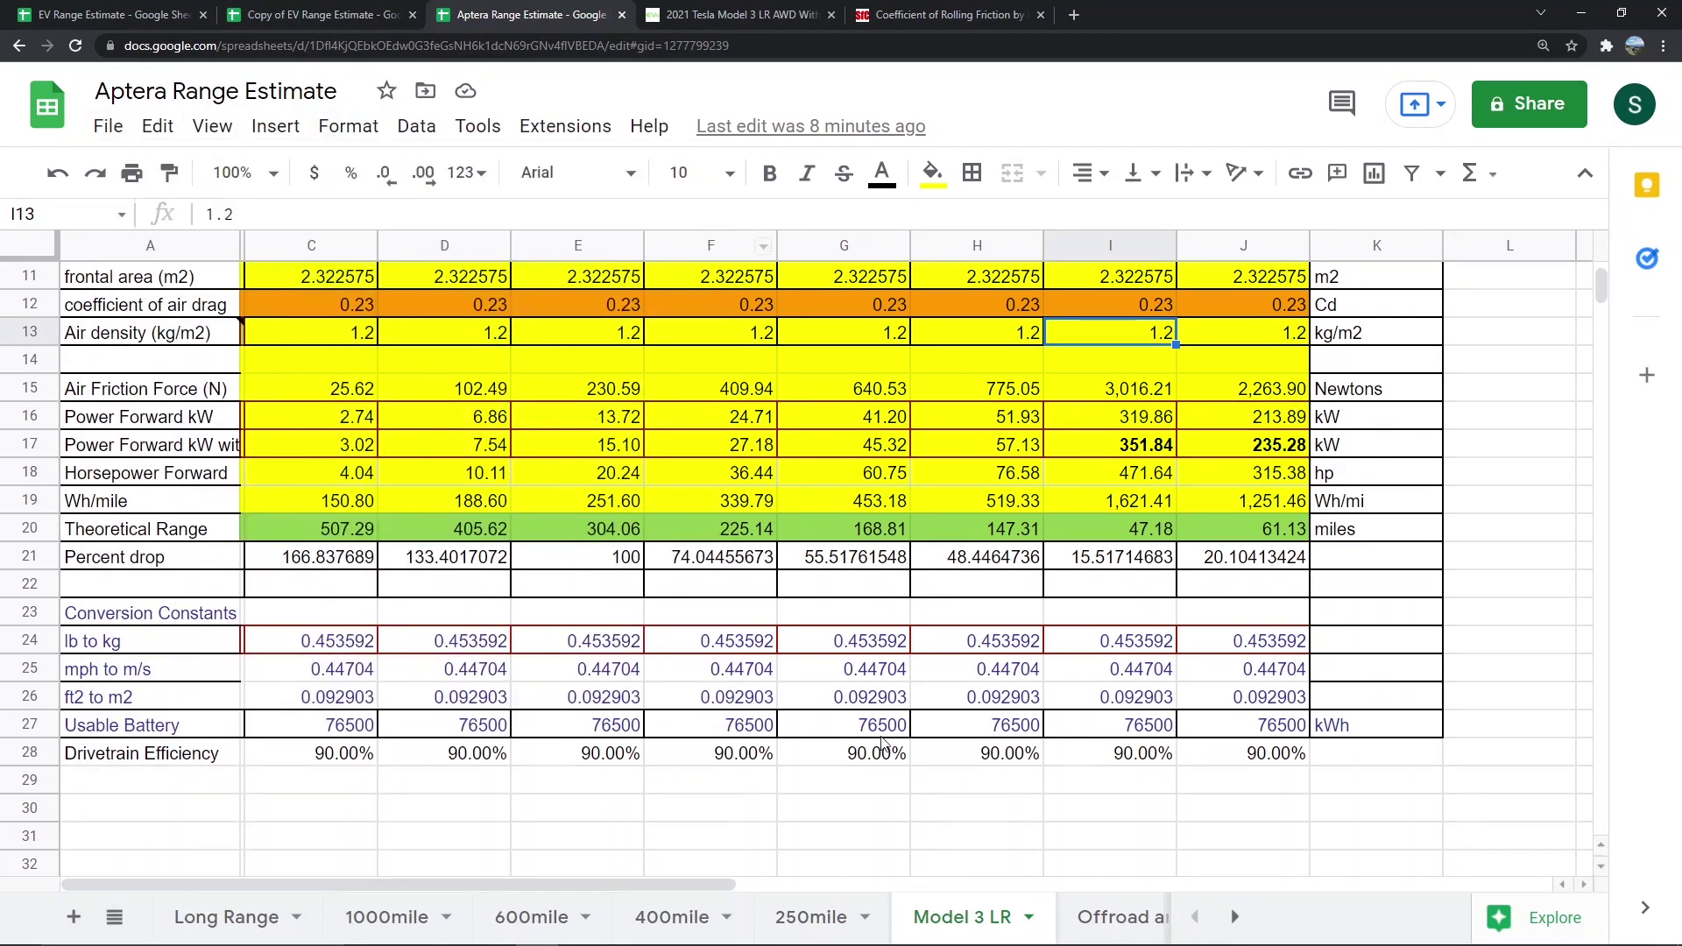
scroll(759, 462, "up", 5)
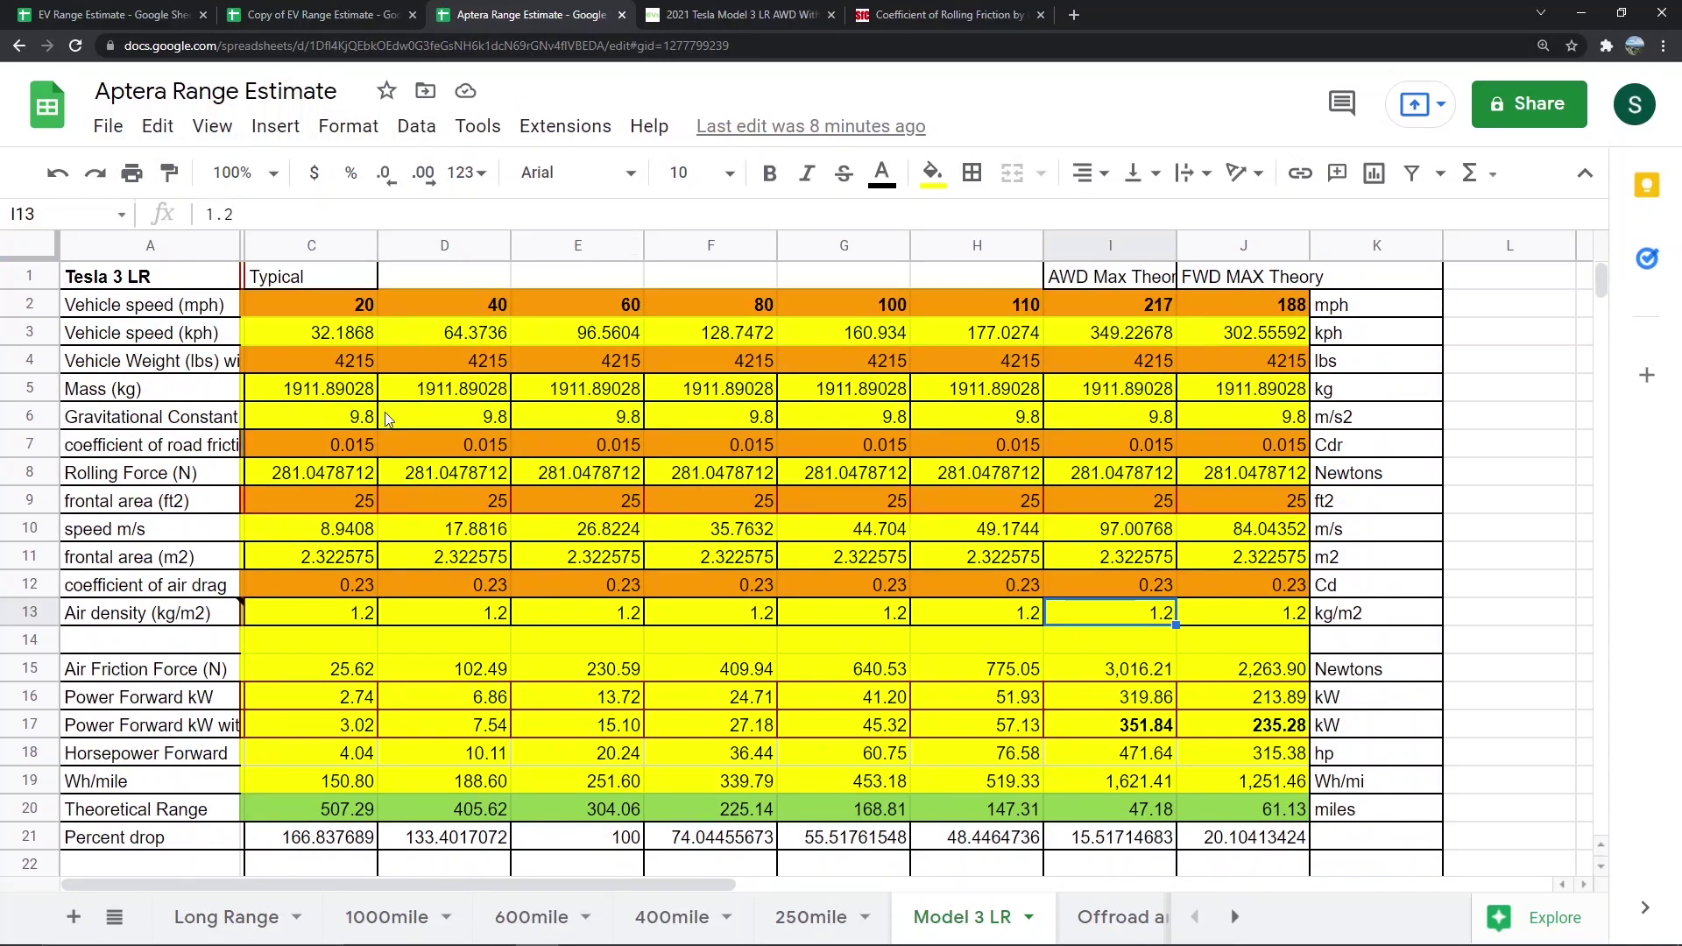
left_click(394, 918)
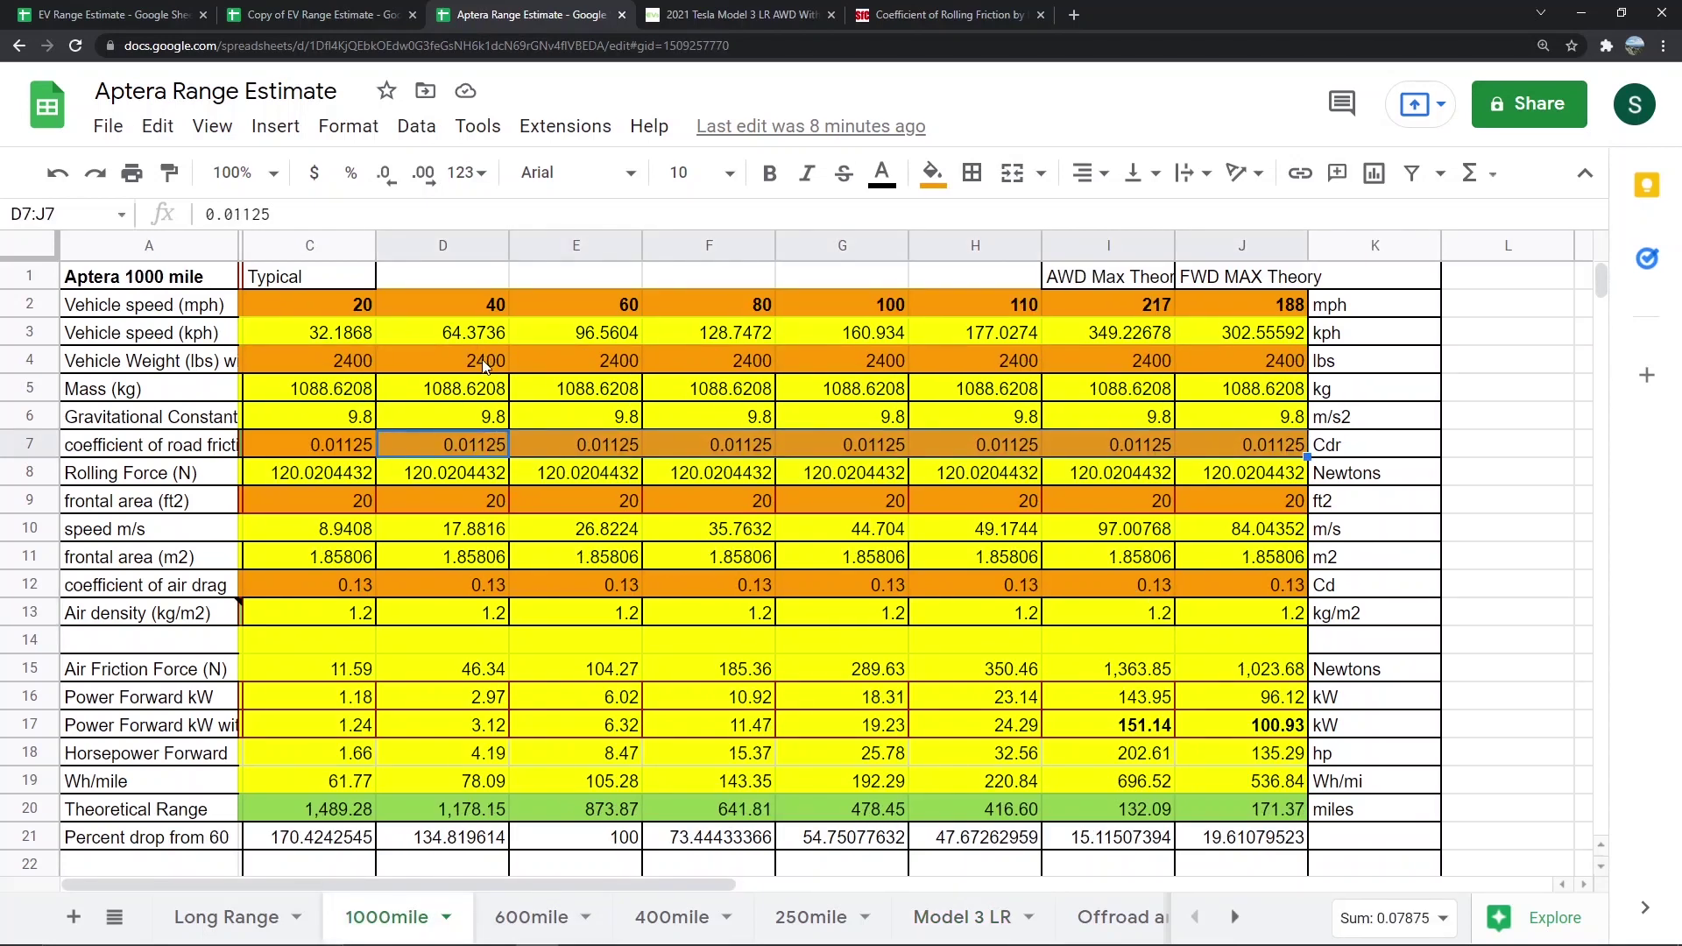
scroll(469, 360, "down", 3)
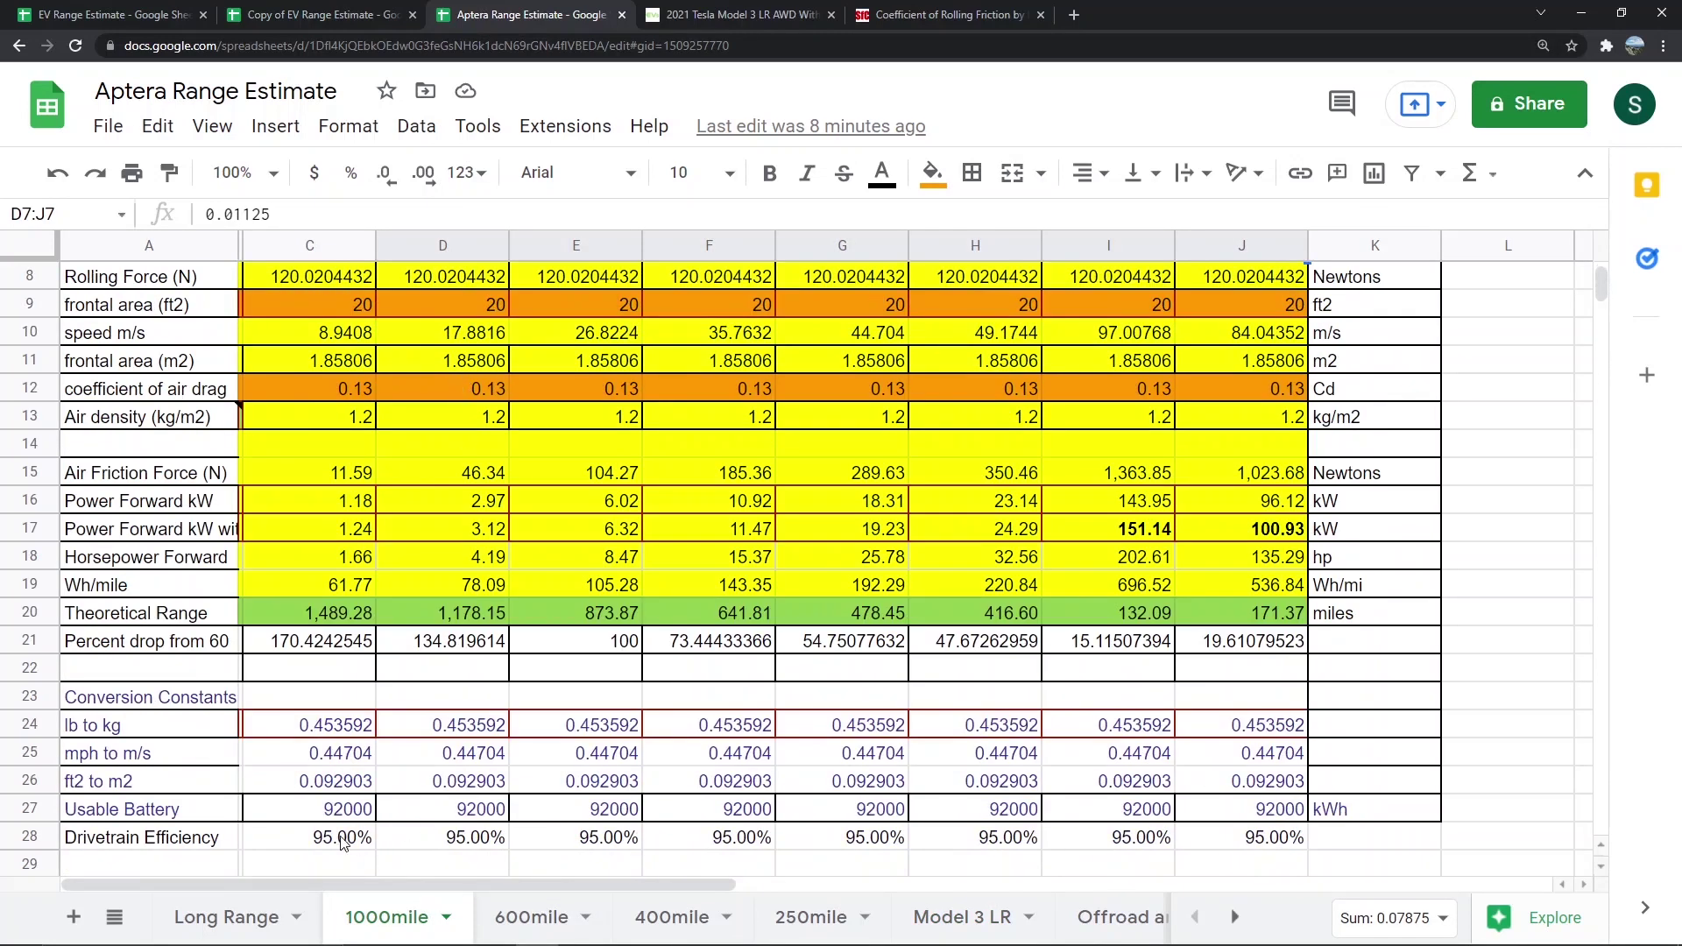
left_click(955, 920)
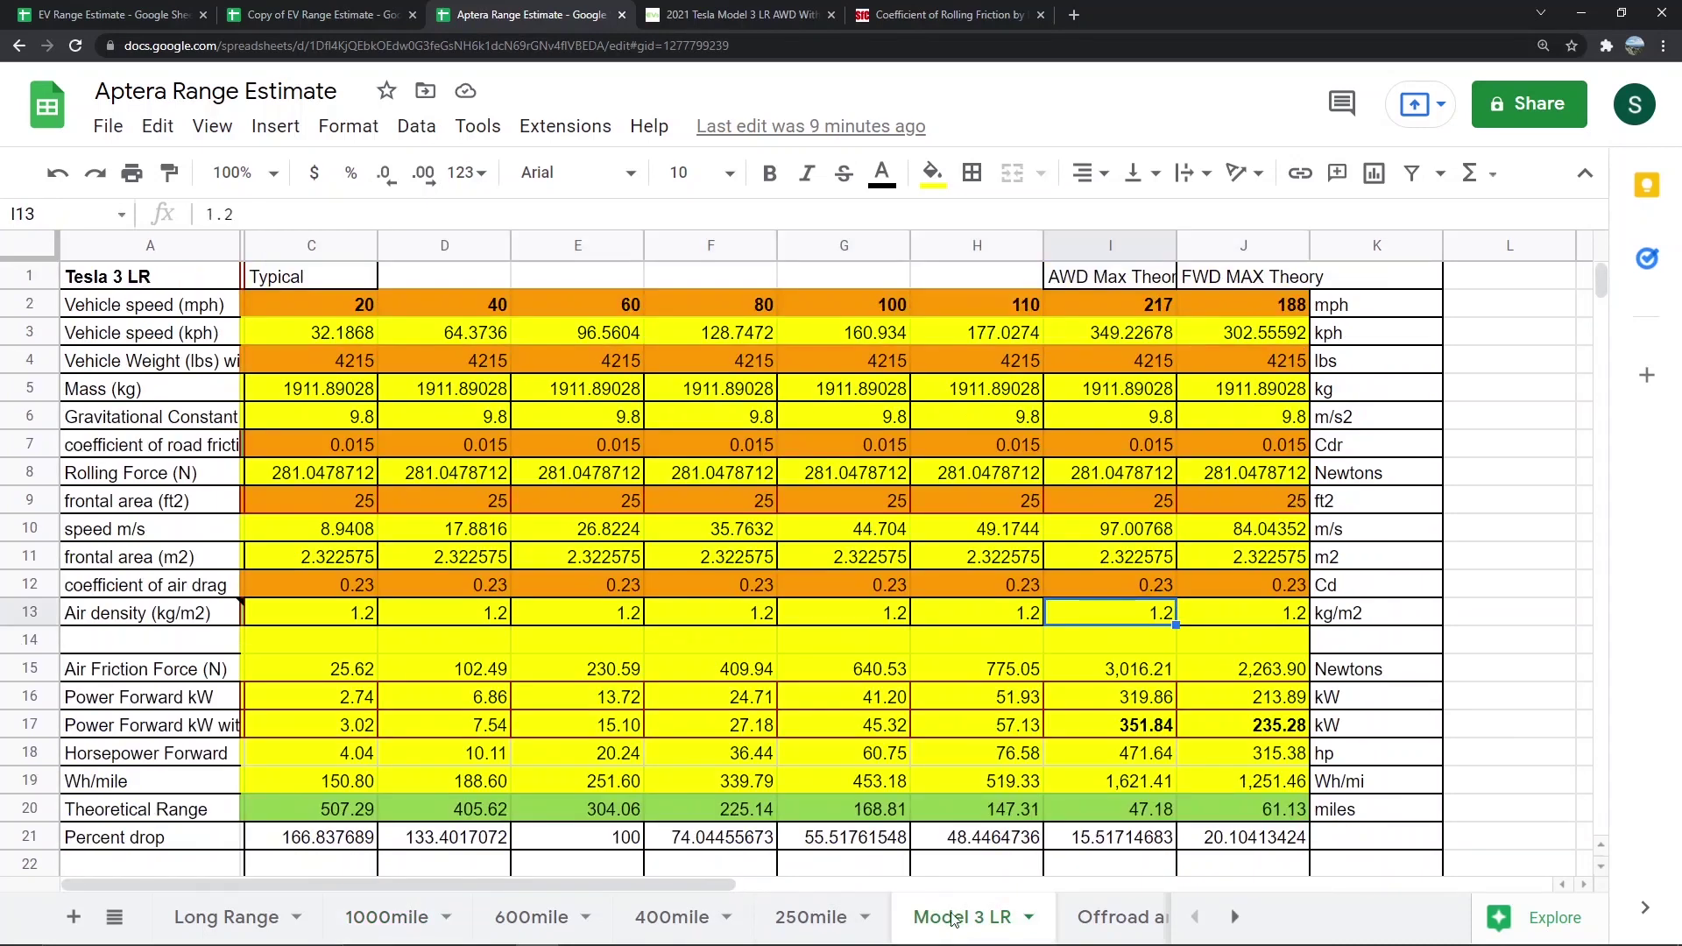
left_click(728, 15)
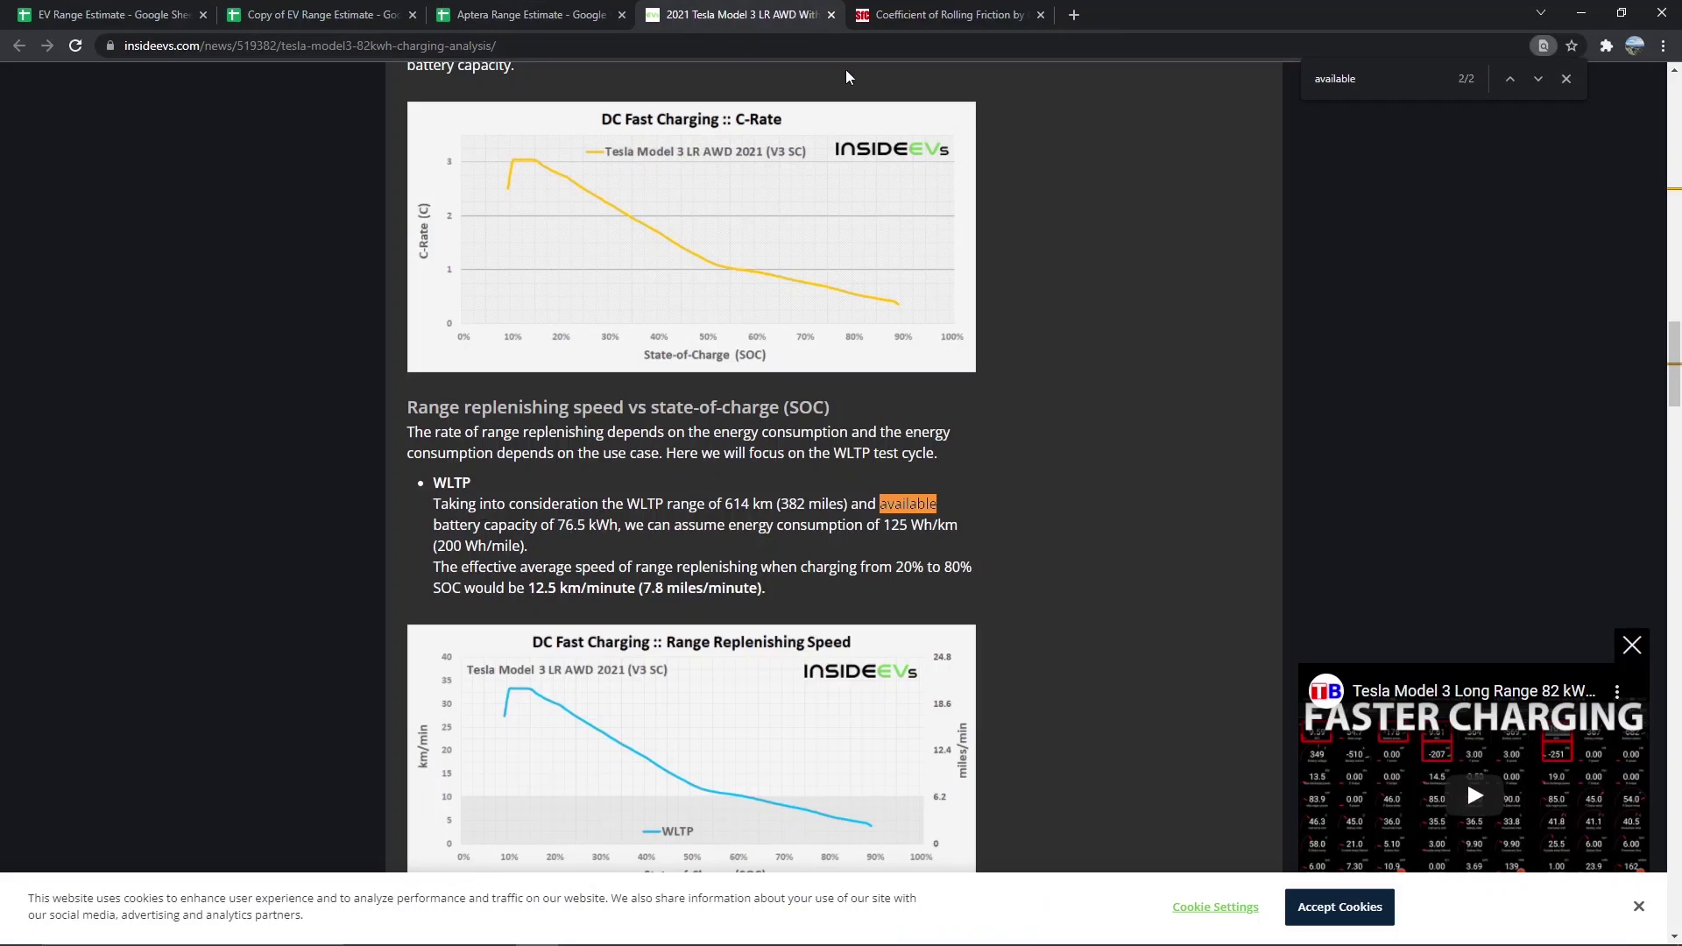
left_click(517, 17)
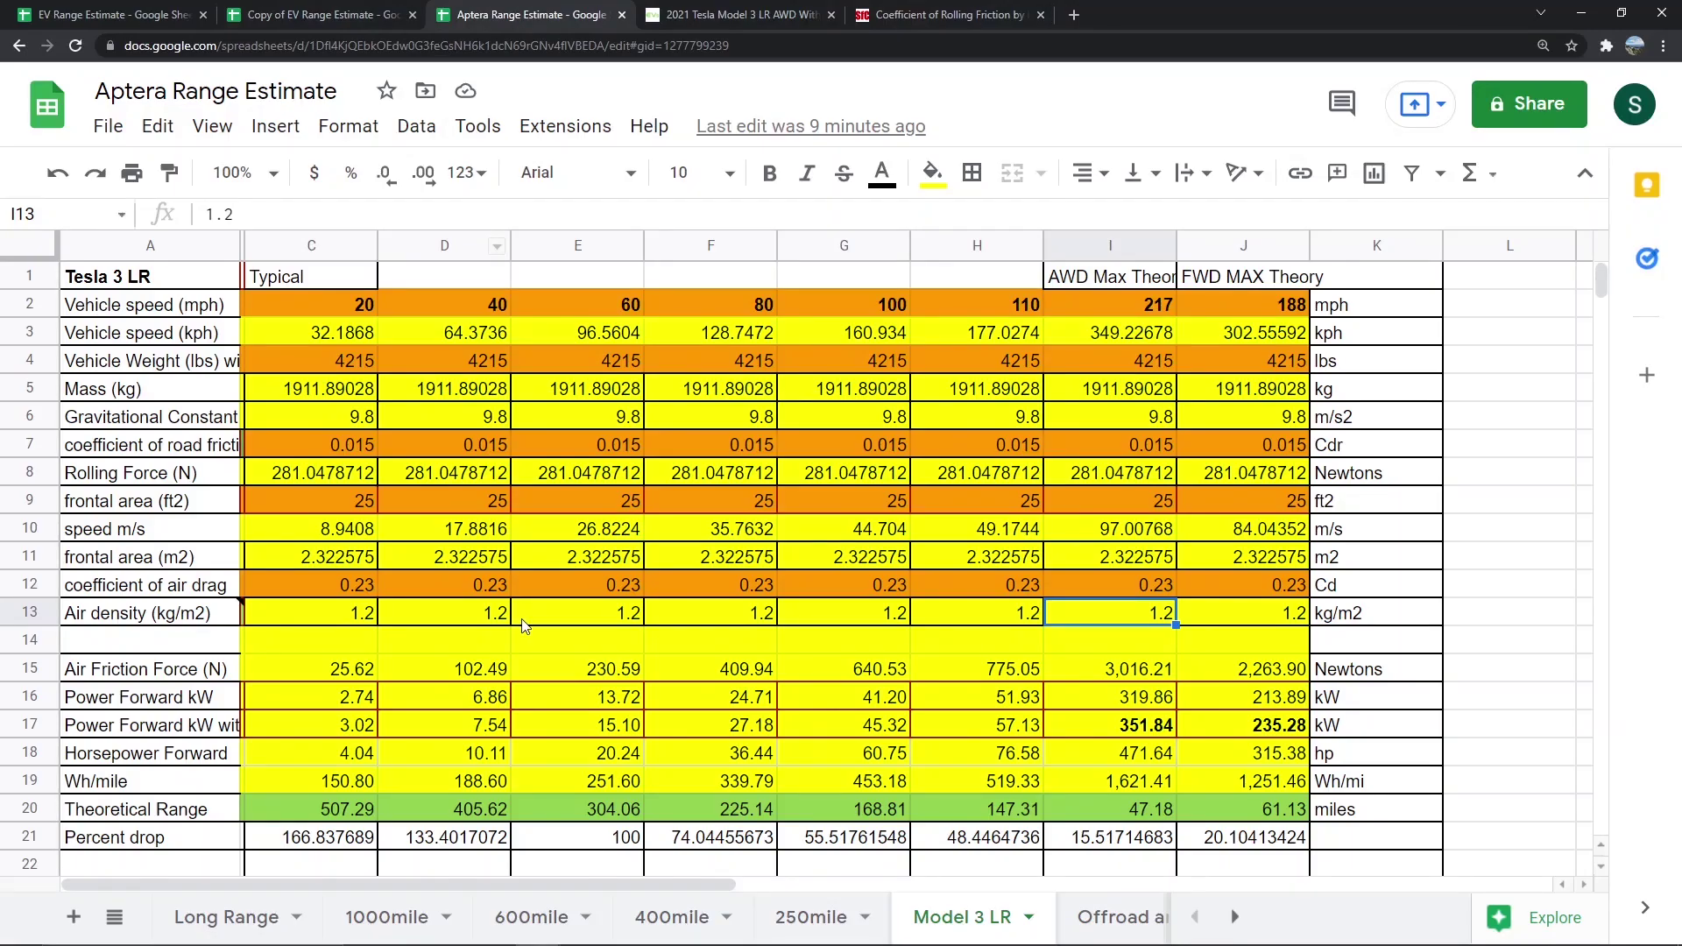
scroll(526, 626, "down", 5)
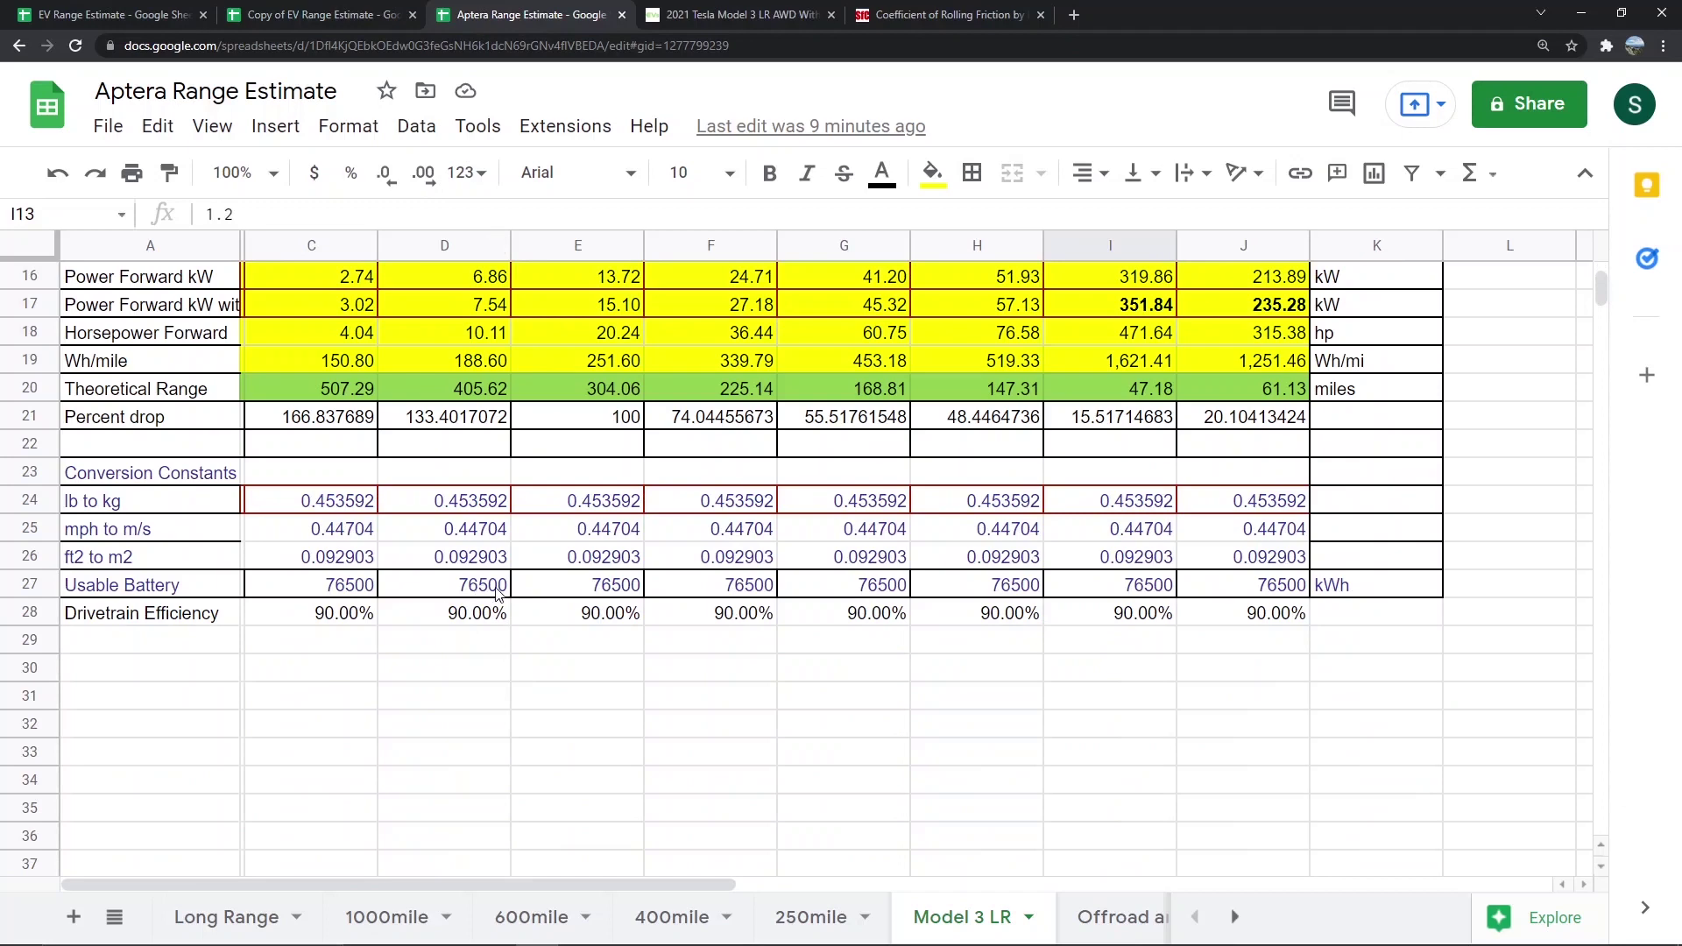
scroll(800, 596, "up", 3)
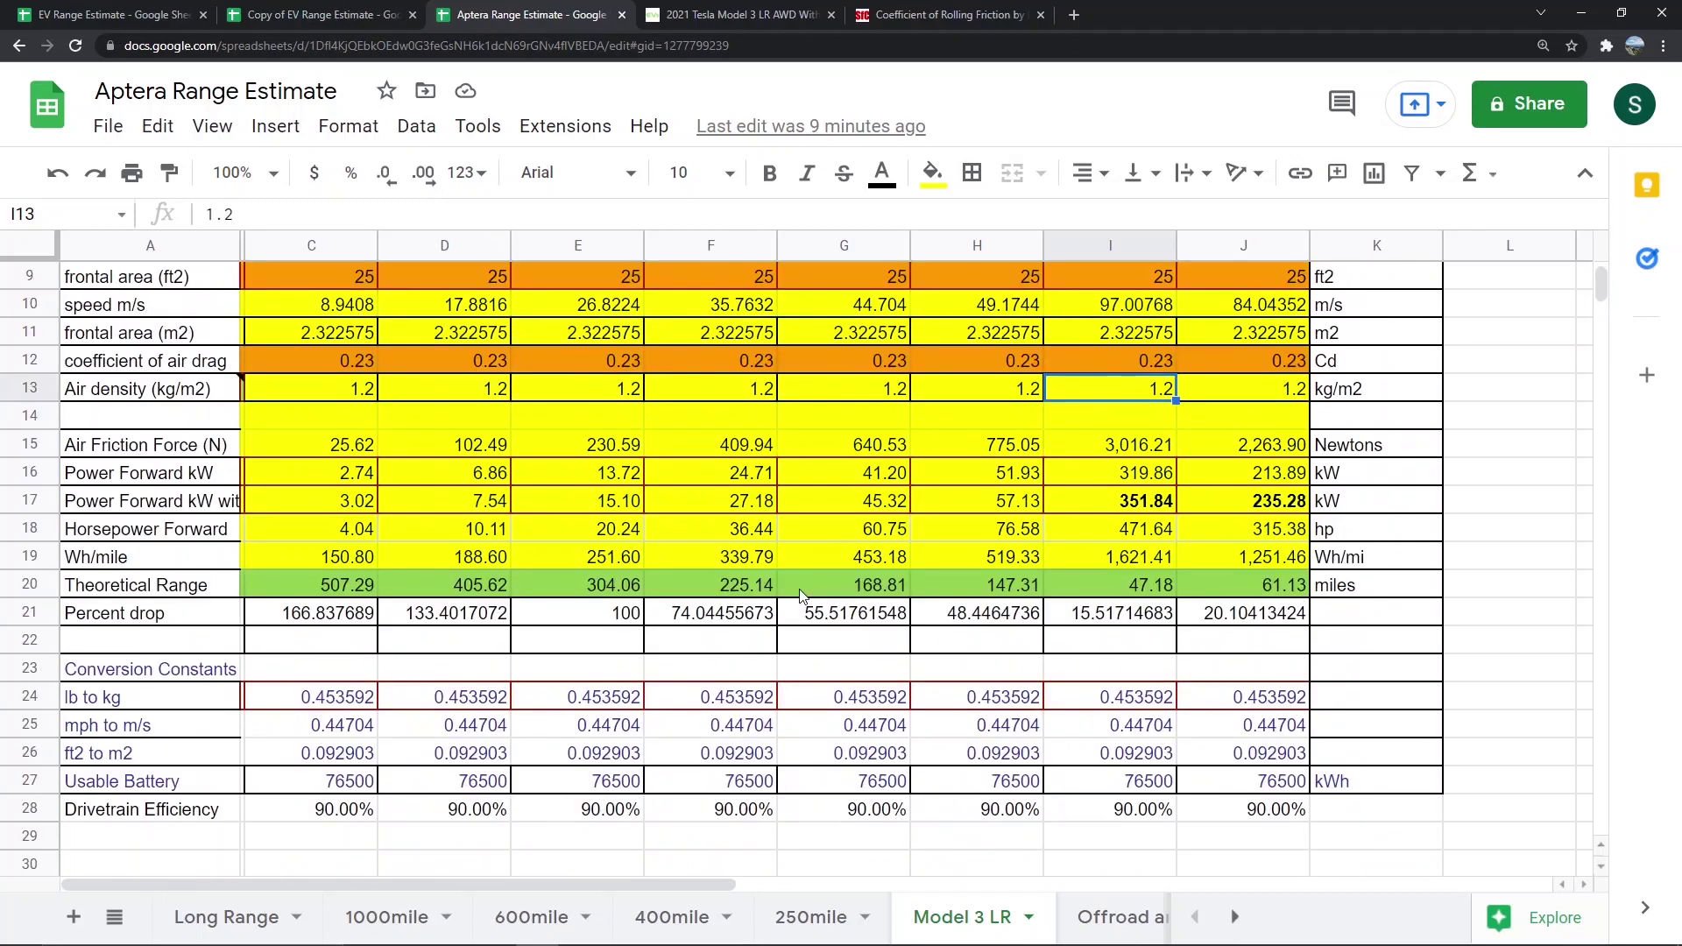
scroll(797, 525, "up", 4)
scroll(754, 411, "down", 1)
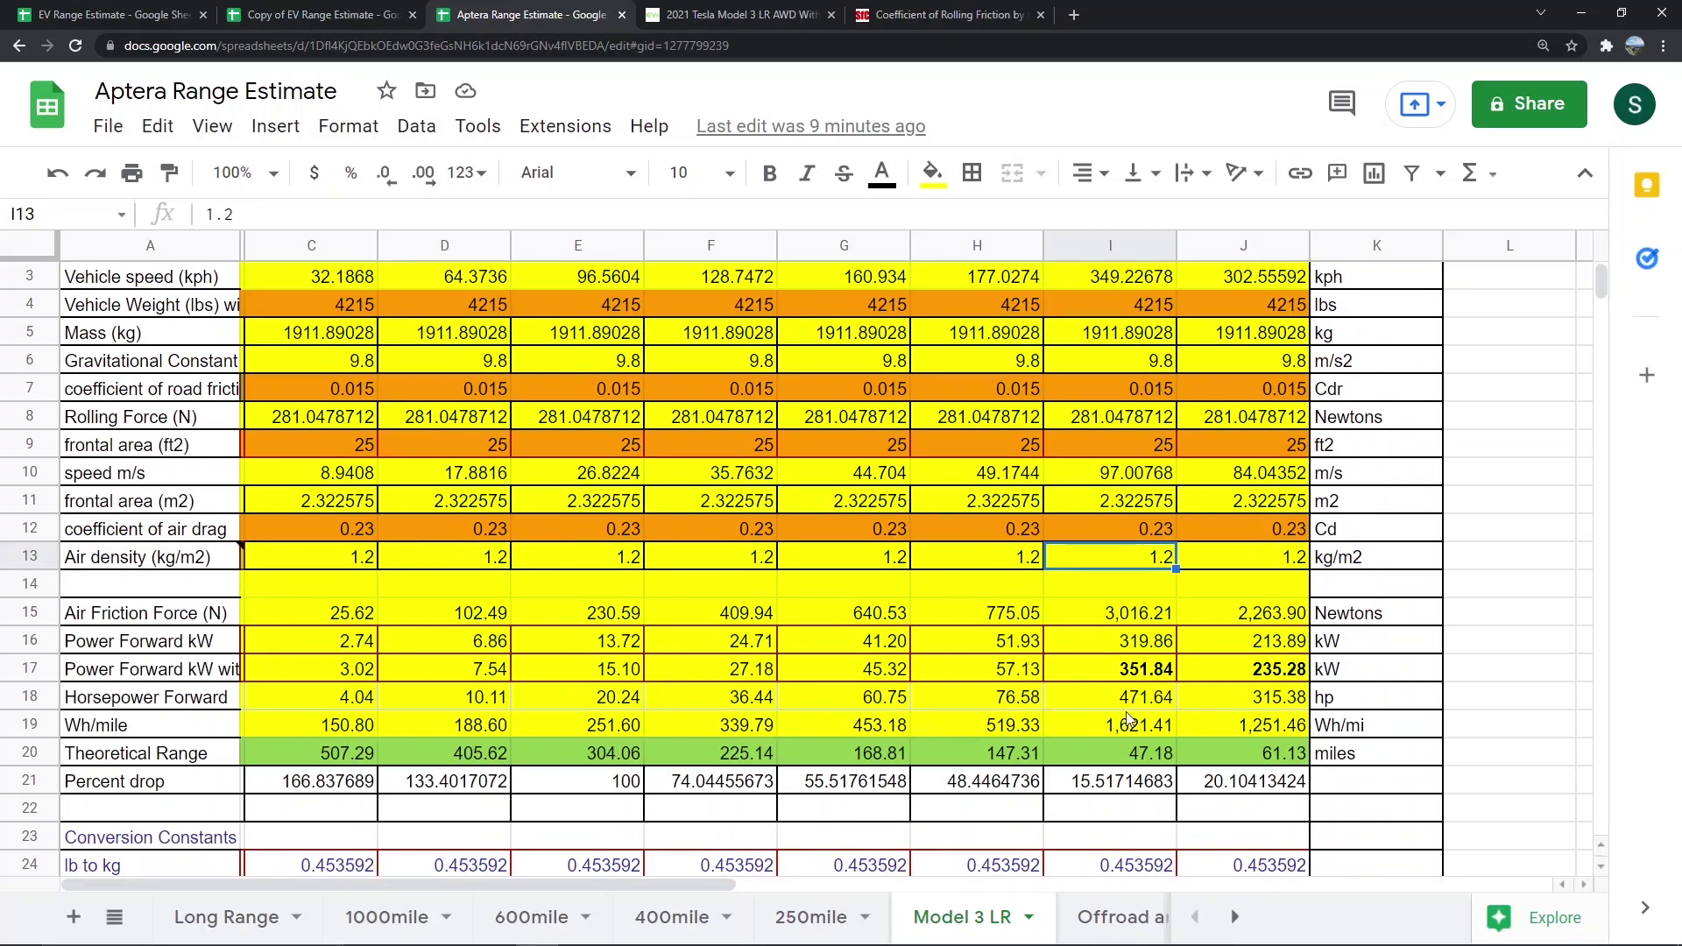
scroll(675, 692, "up", 1)
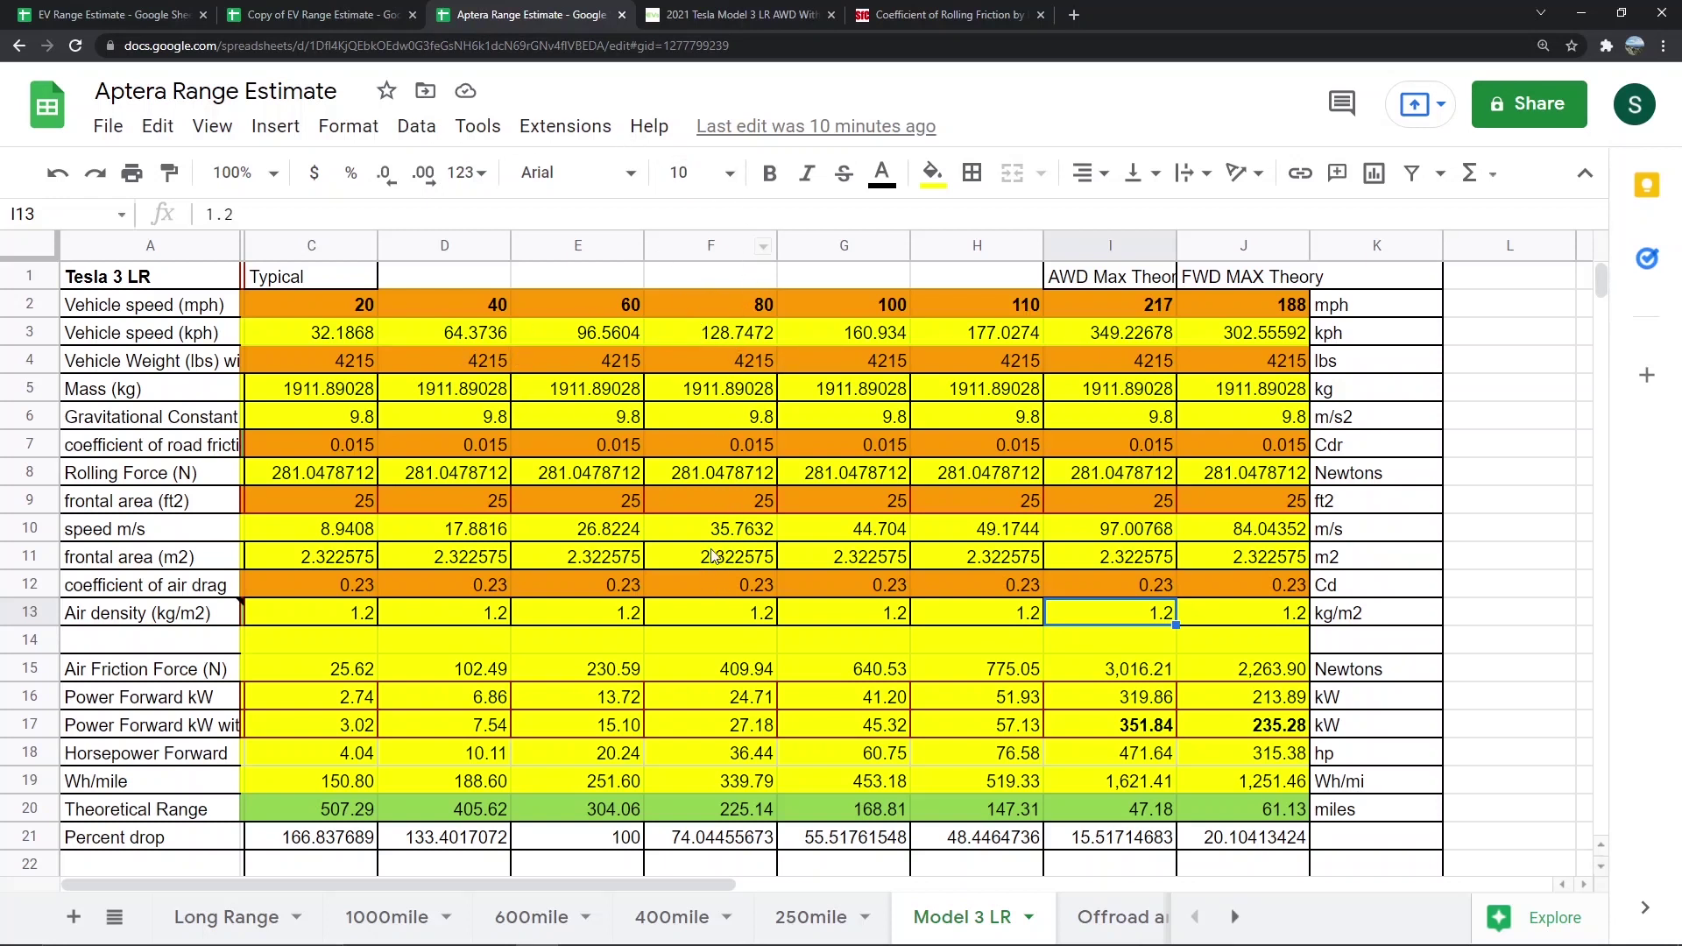
left_click(142, 15)
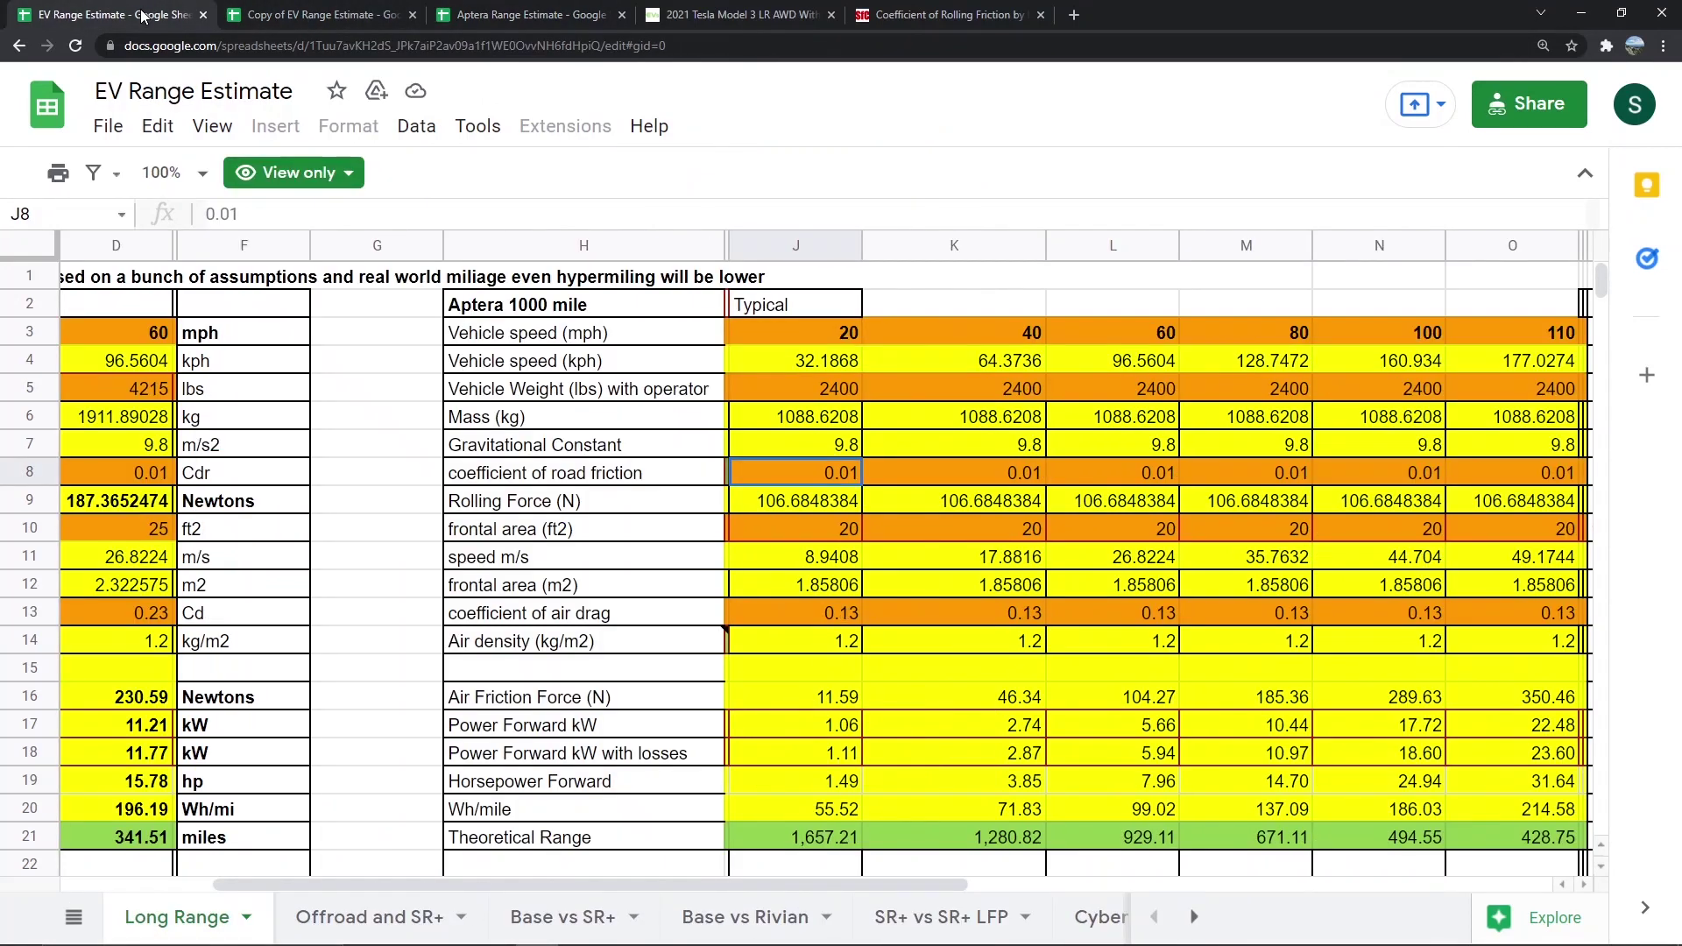
- Step through the 1000mile, 600mile and 400mile sheets to the top of the 250mile sheet
left_click(493, 17)
left_click(383, 920)
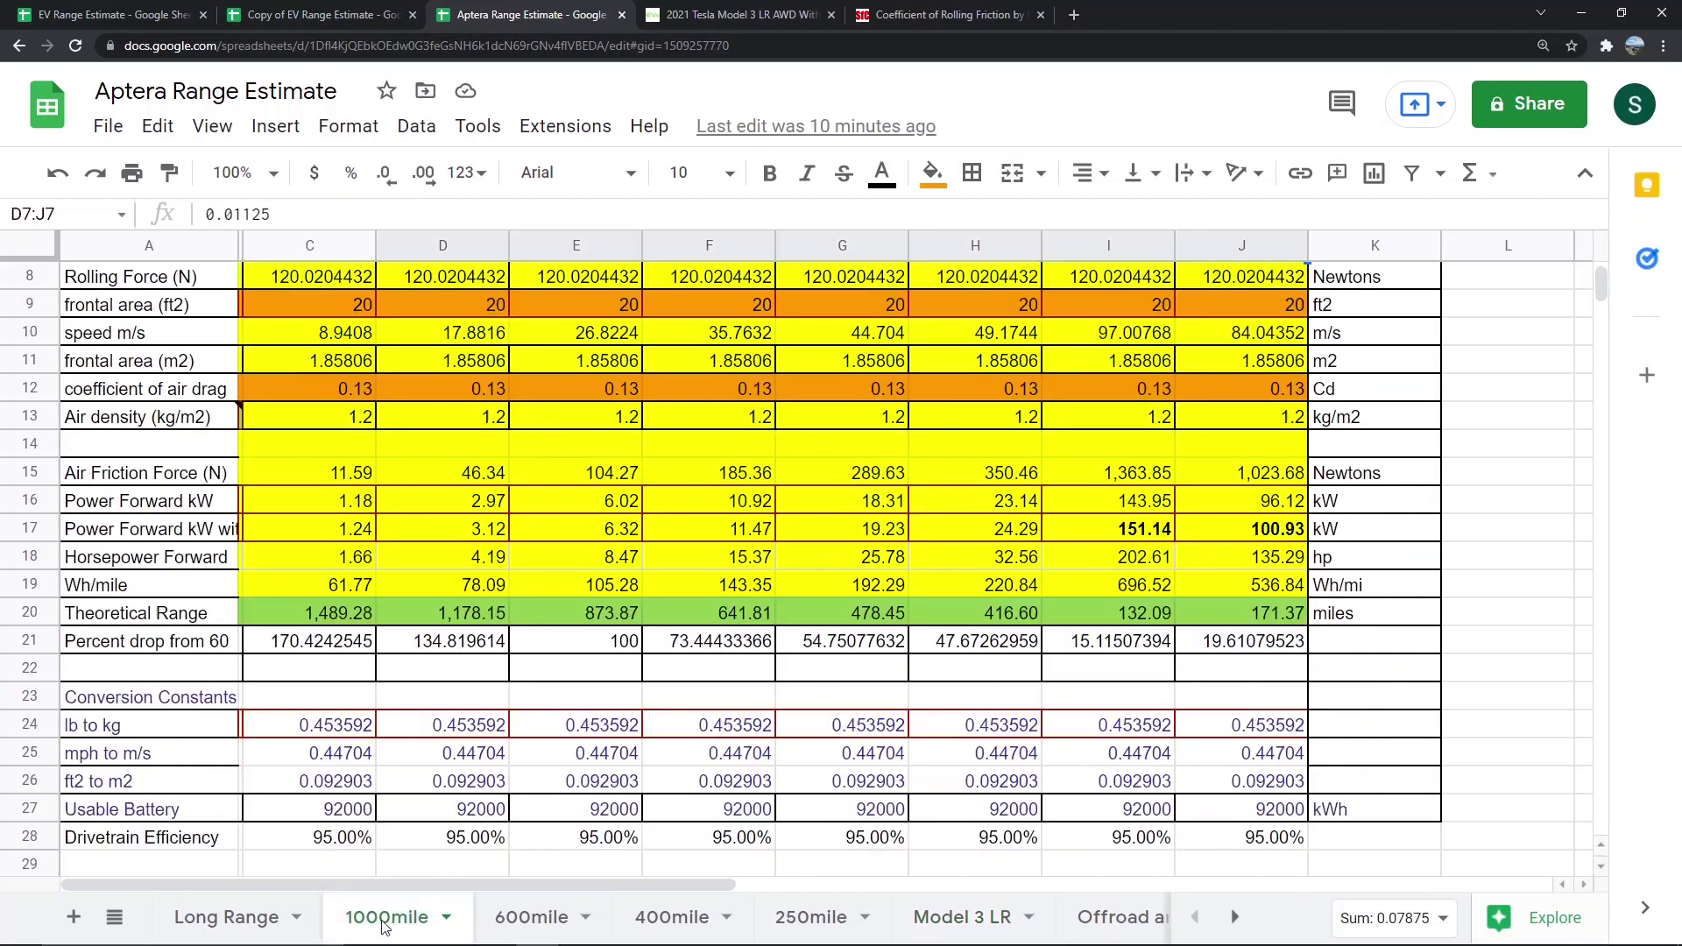
scroll(545, 601, "up", 3)
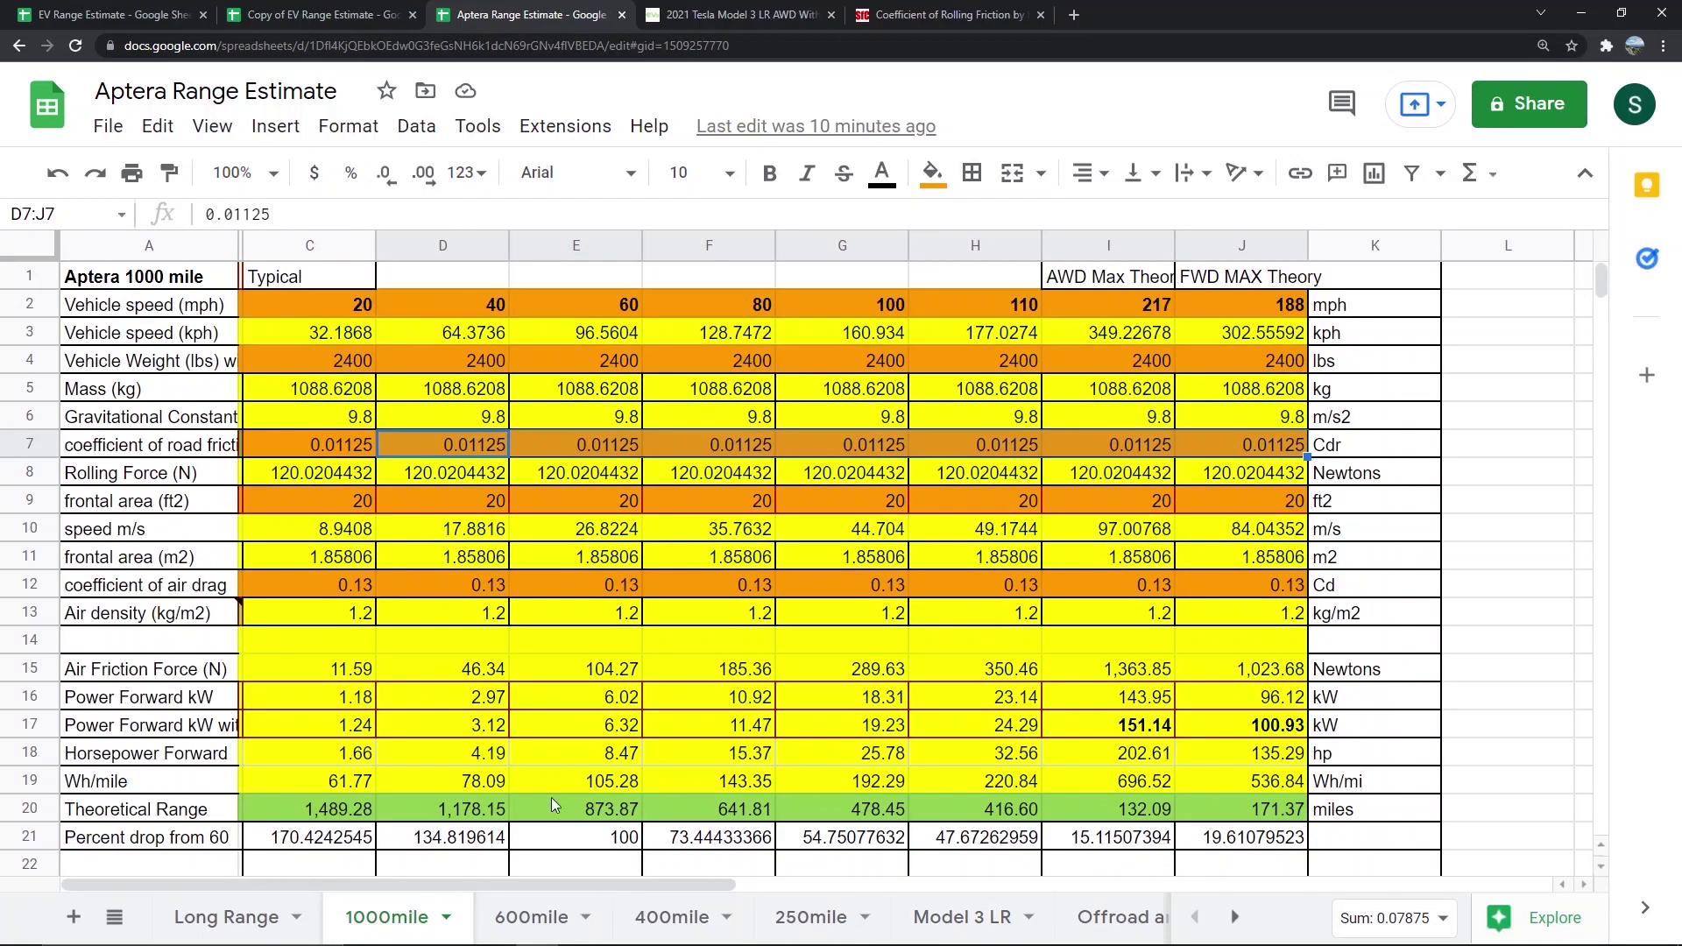
left_click(552, 932)
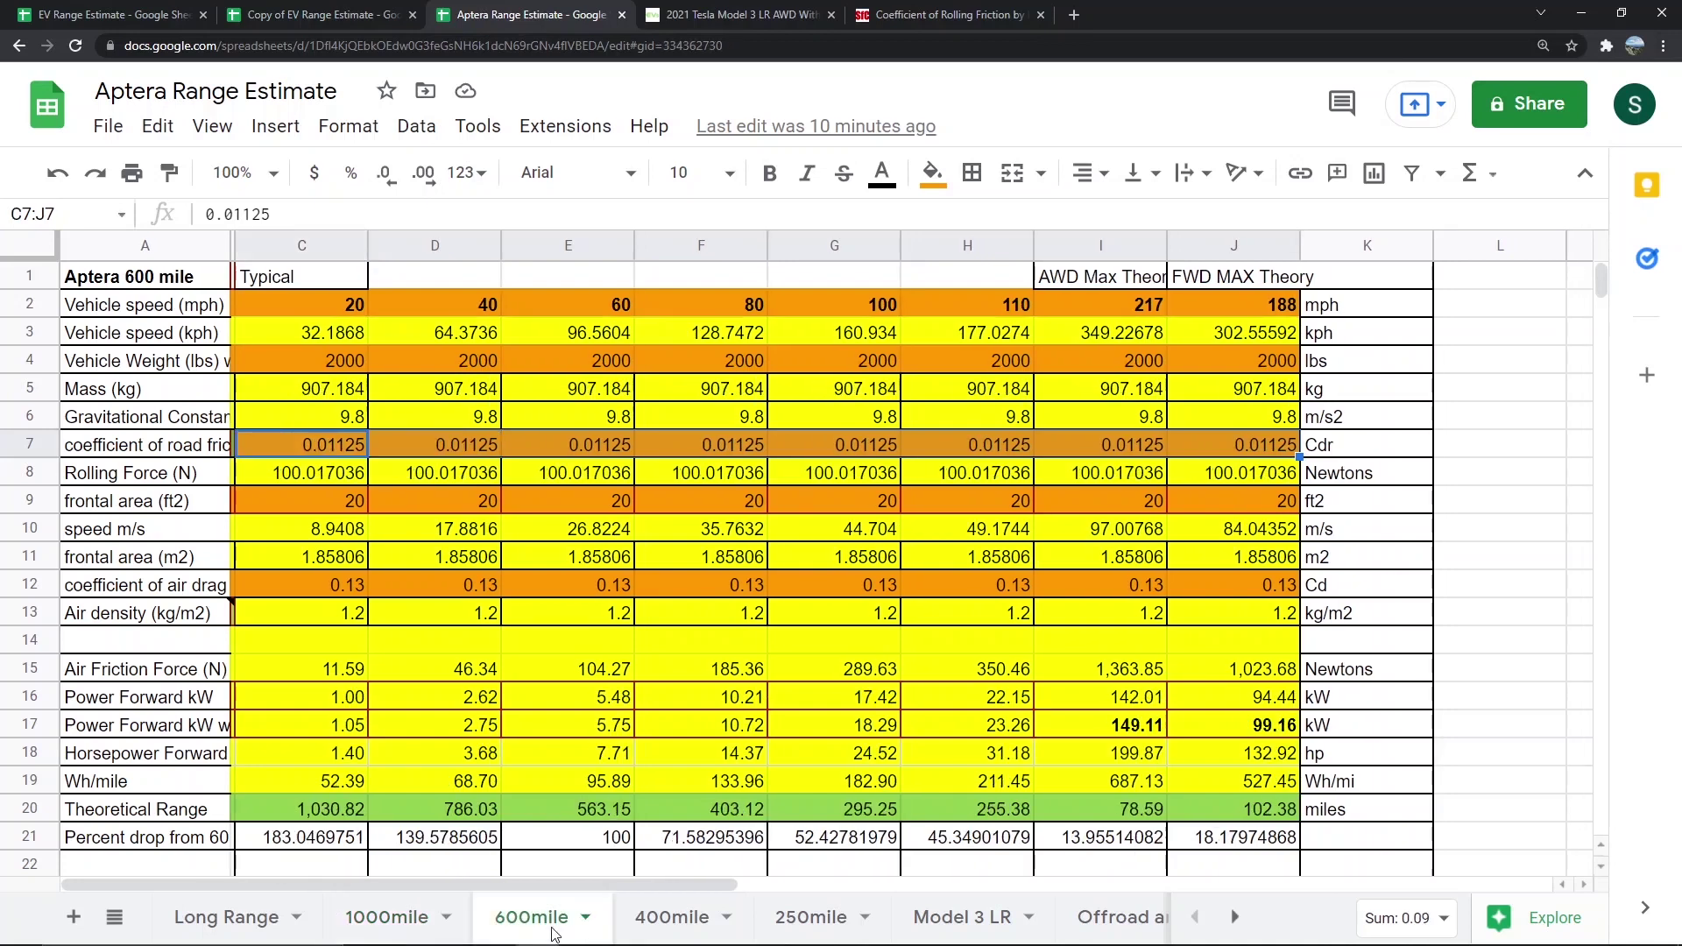
left_click(673, 932)
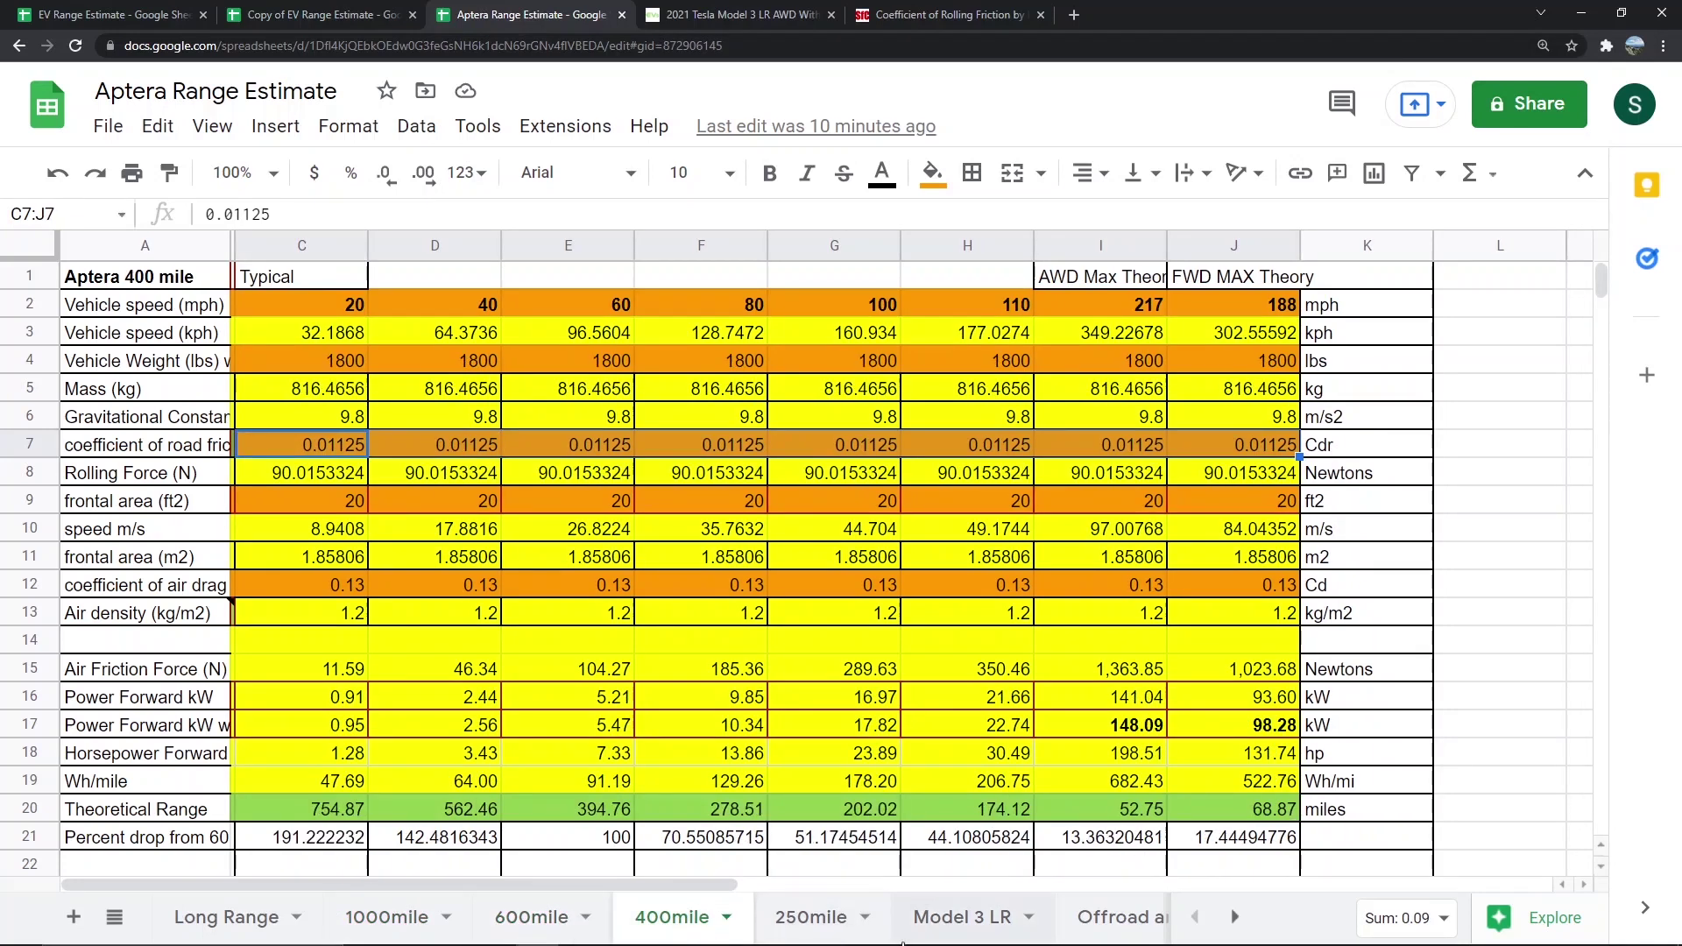
left_click(802, 929)
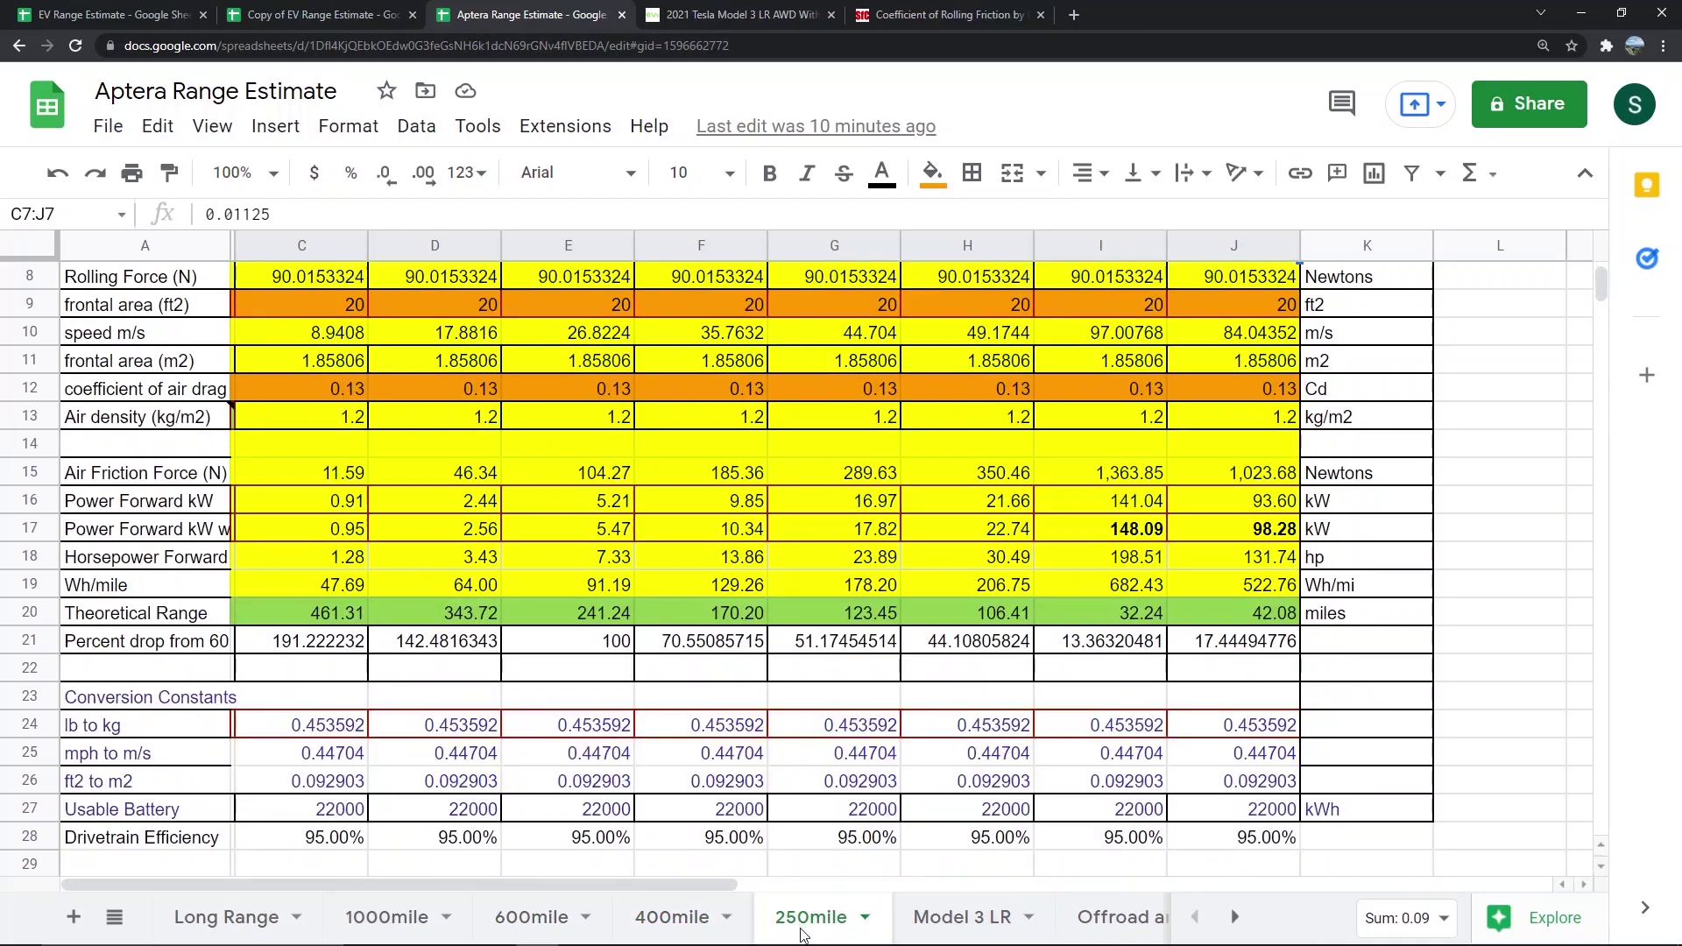
scroll(648, 652, "up", 3)
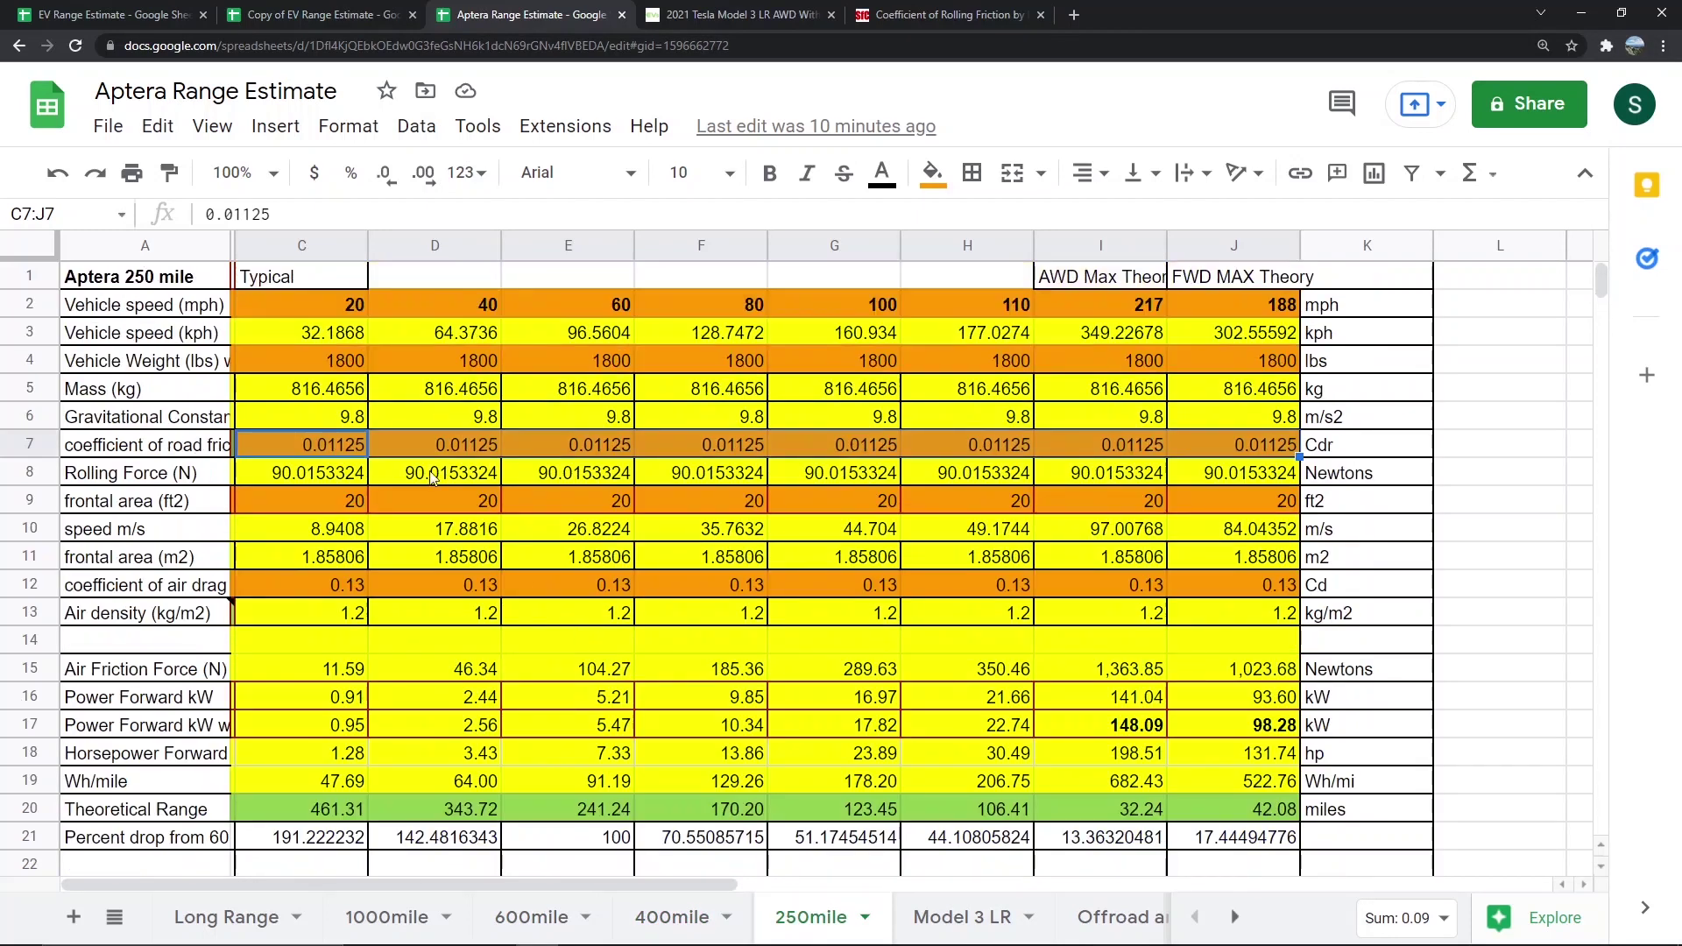
- Change the weight in C4 from 1800 to 1700 and copy it across D4:J4
left_click(324, 366)
left_click_drag(245, 214, 149, 227)
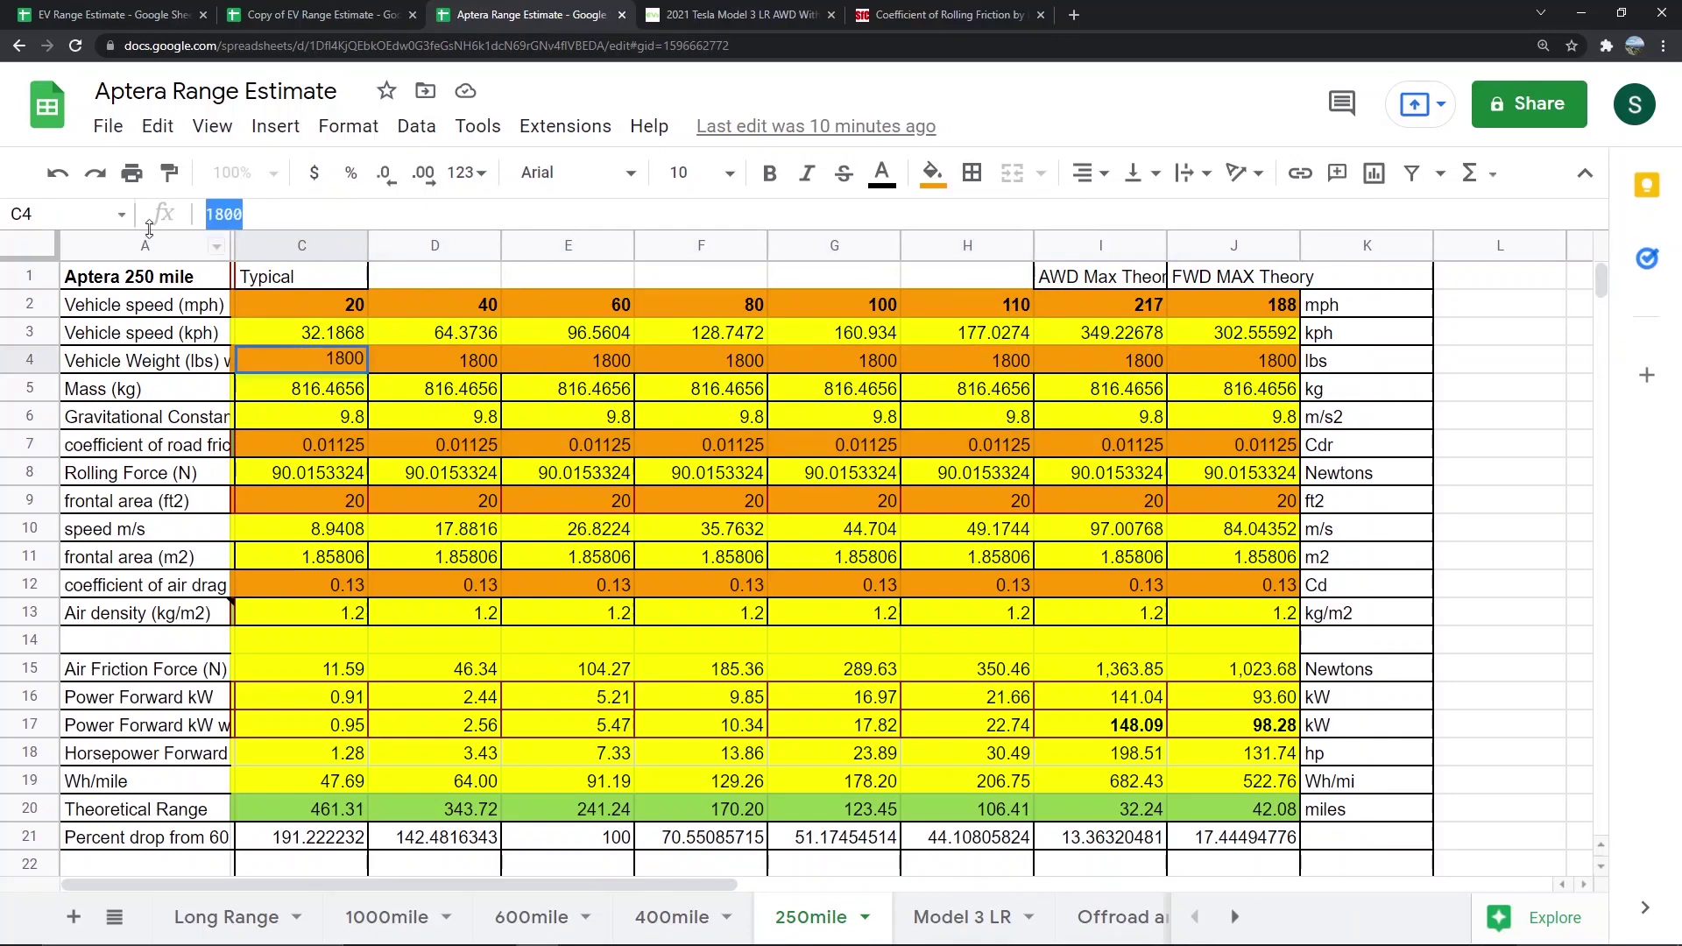
type("1700")
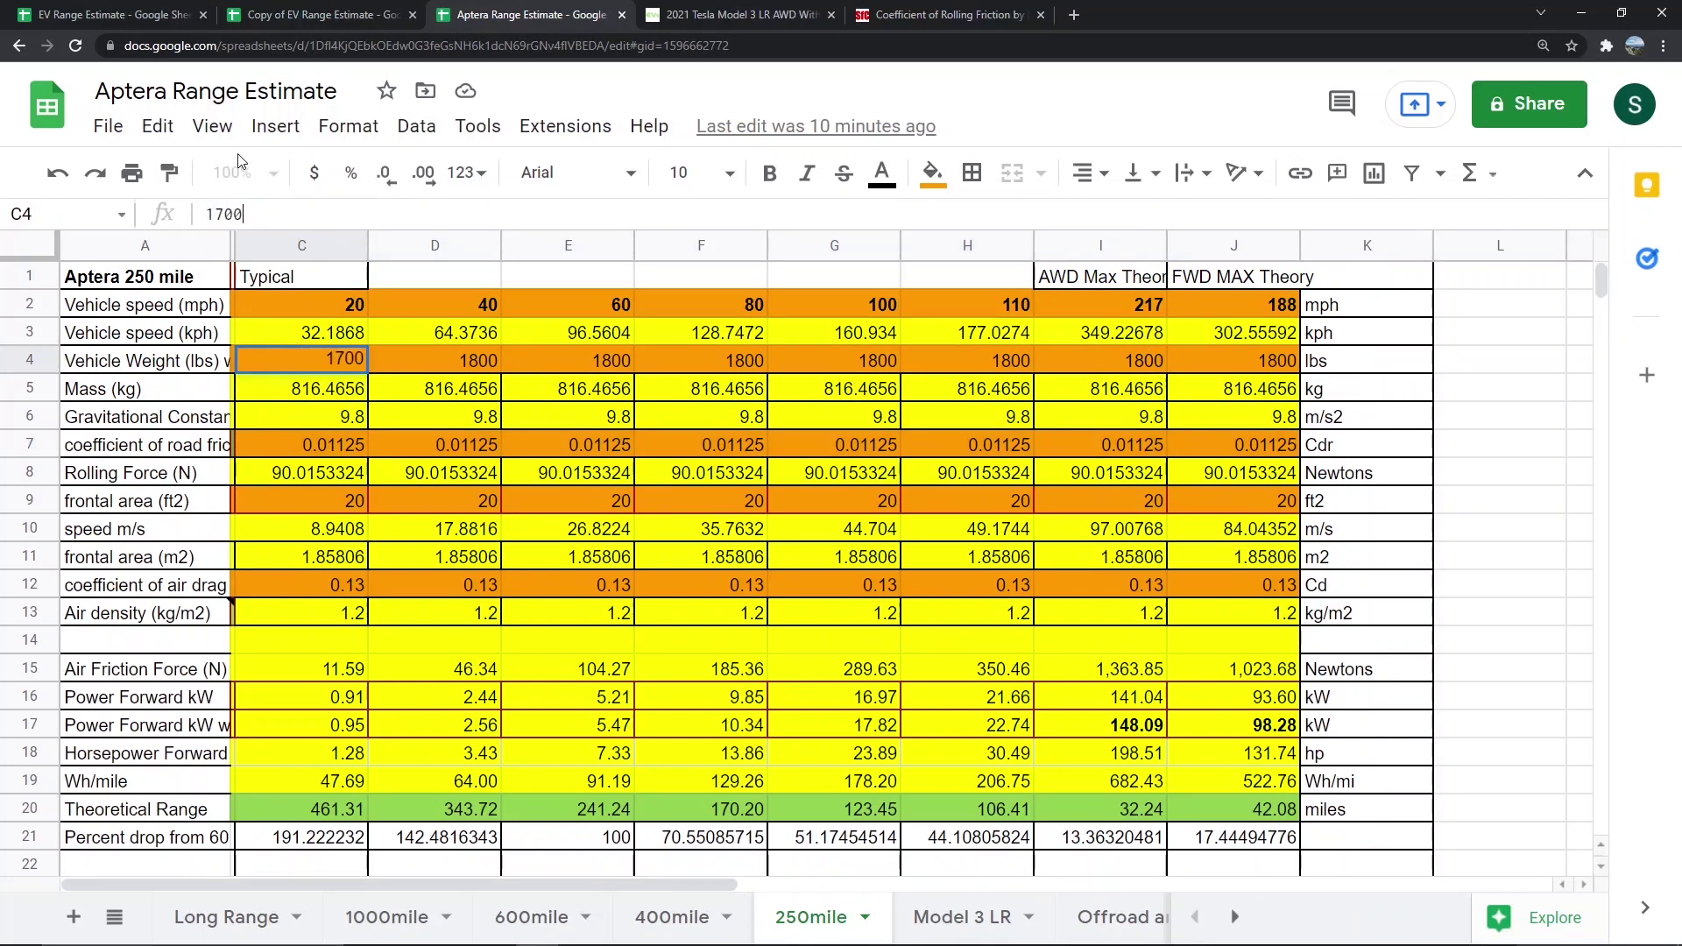
key("Return")
left_click(342, 363)
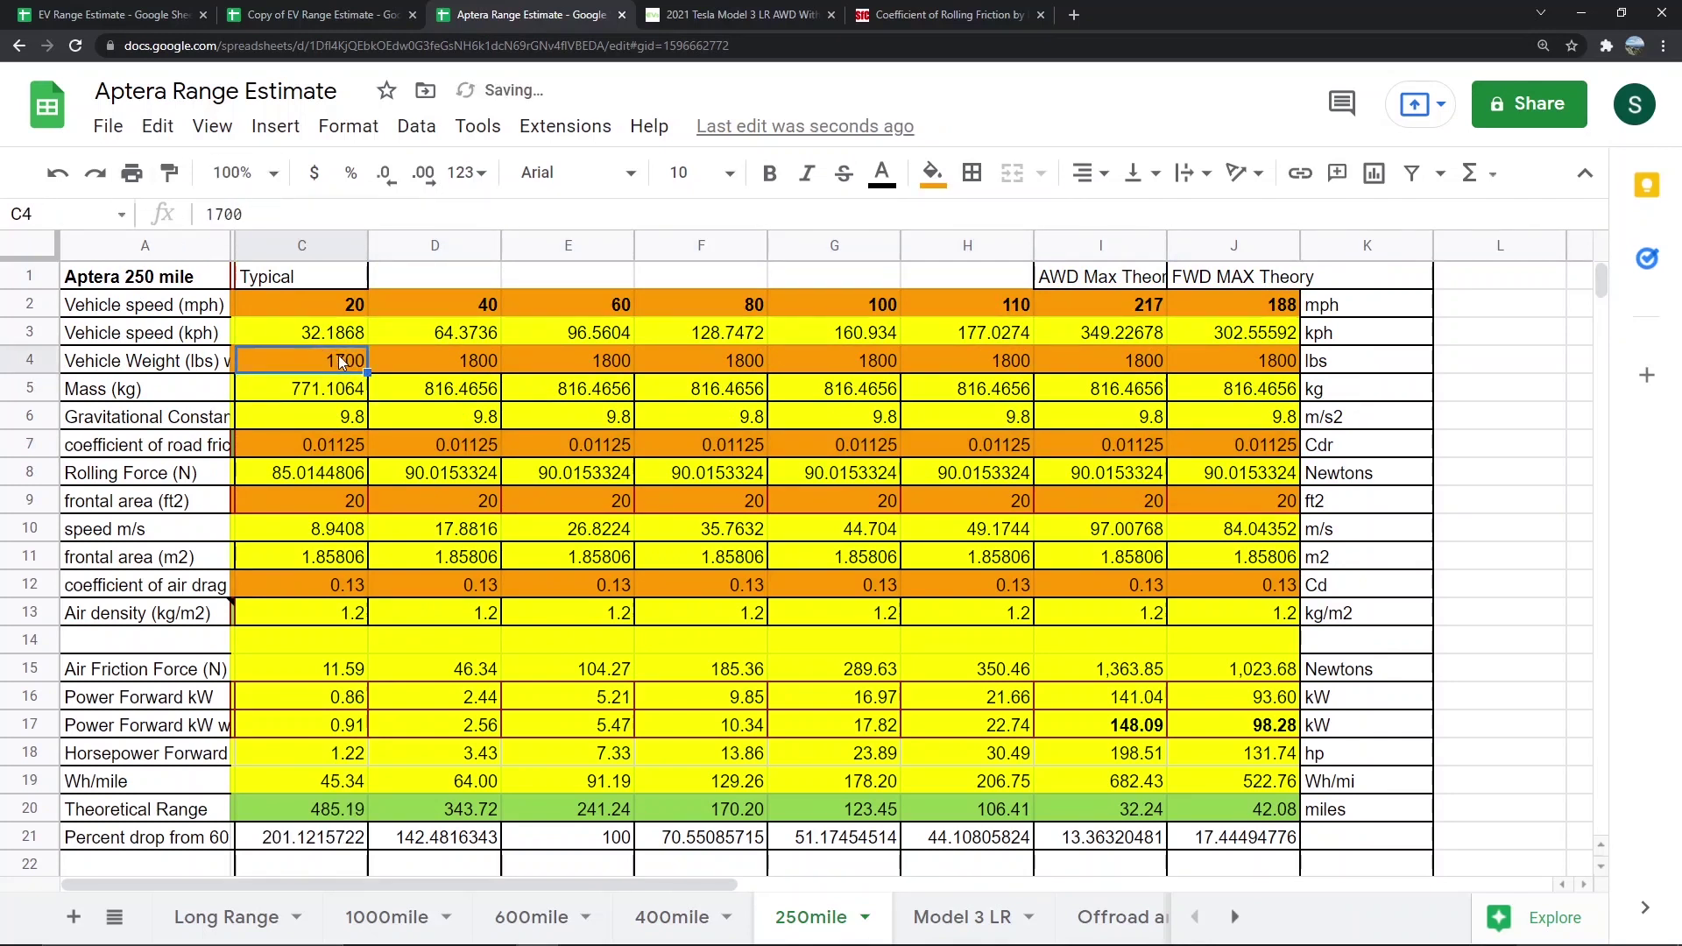
key("ctrl+c")
left_click_drag(435, 360, 1254, 361)
key("ctrl+v")
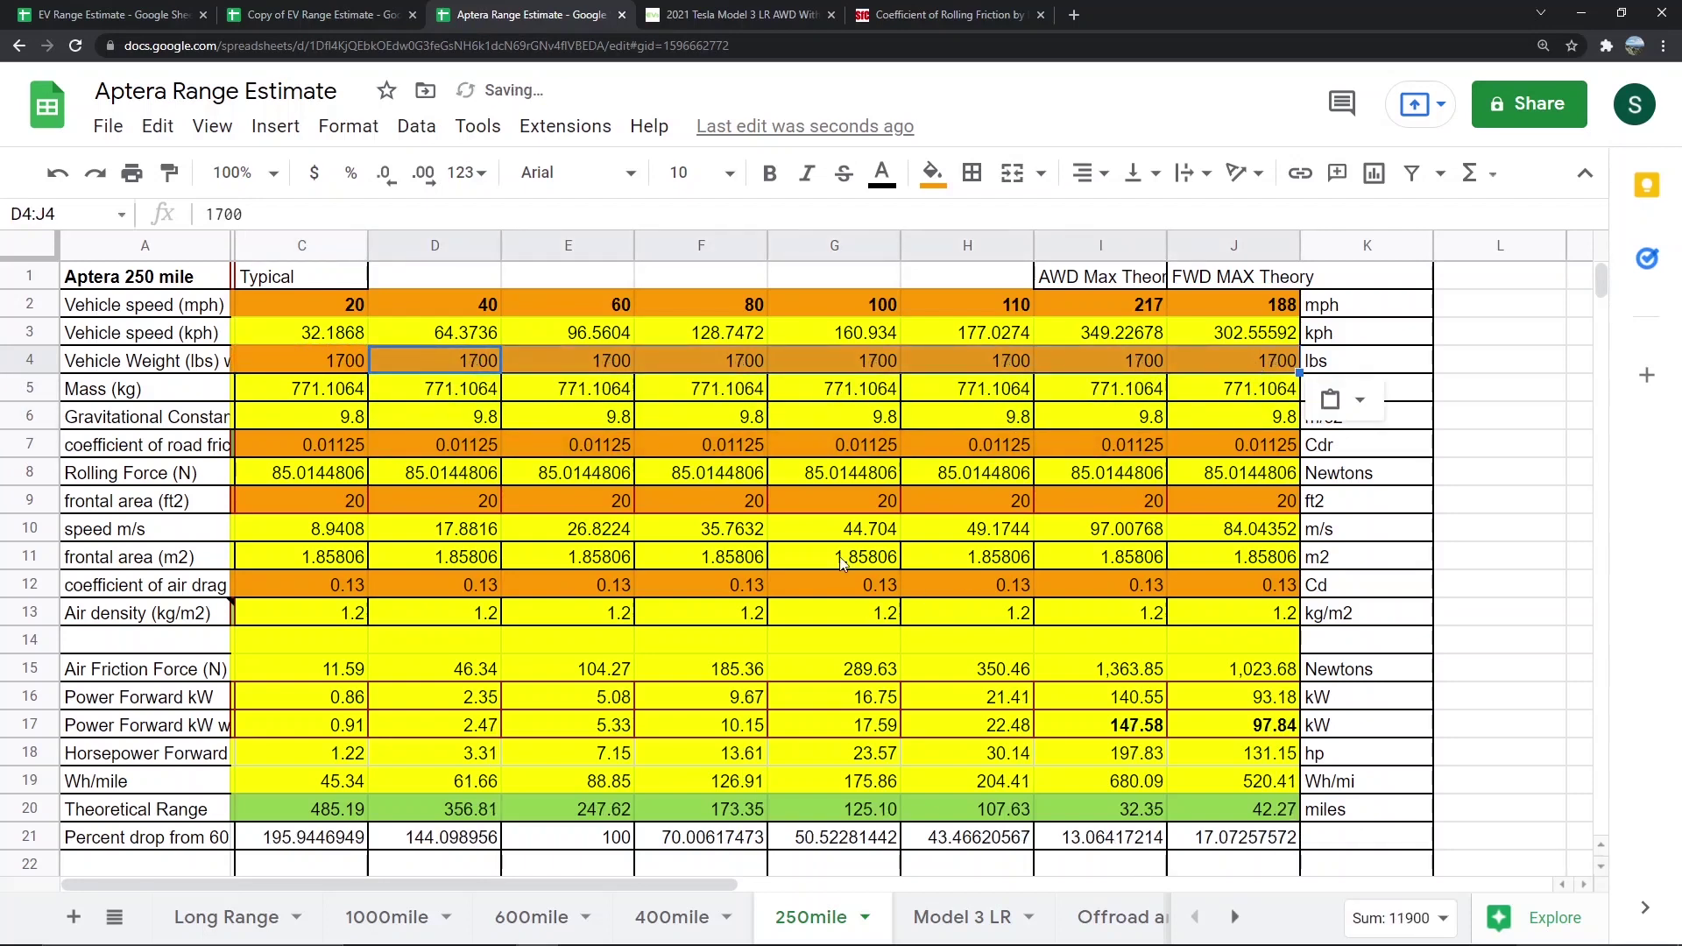
left_click(836, 557)
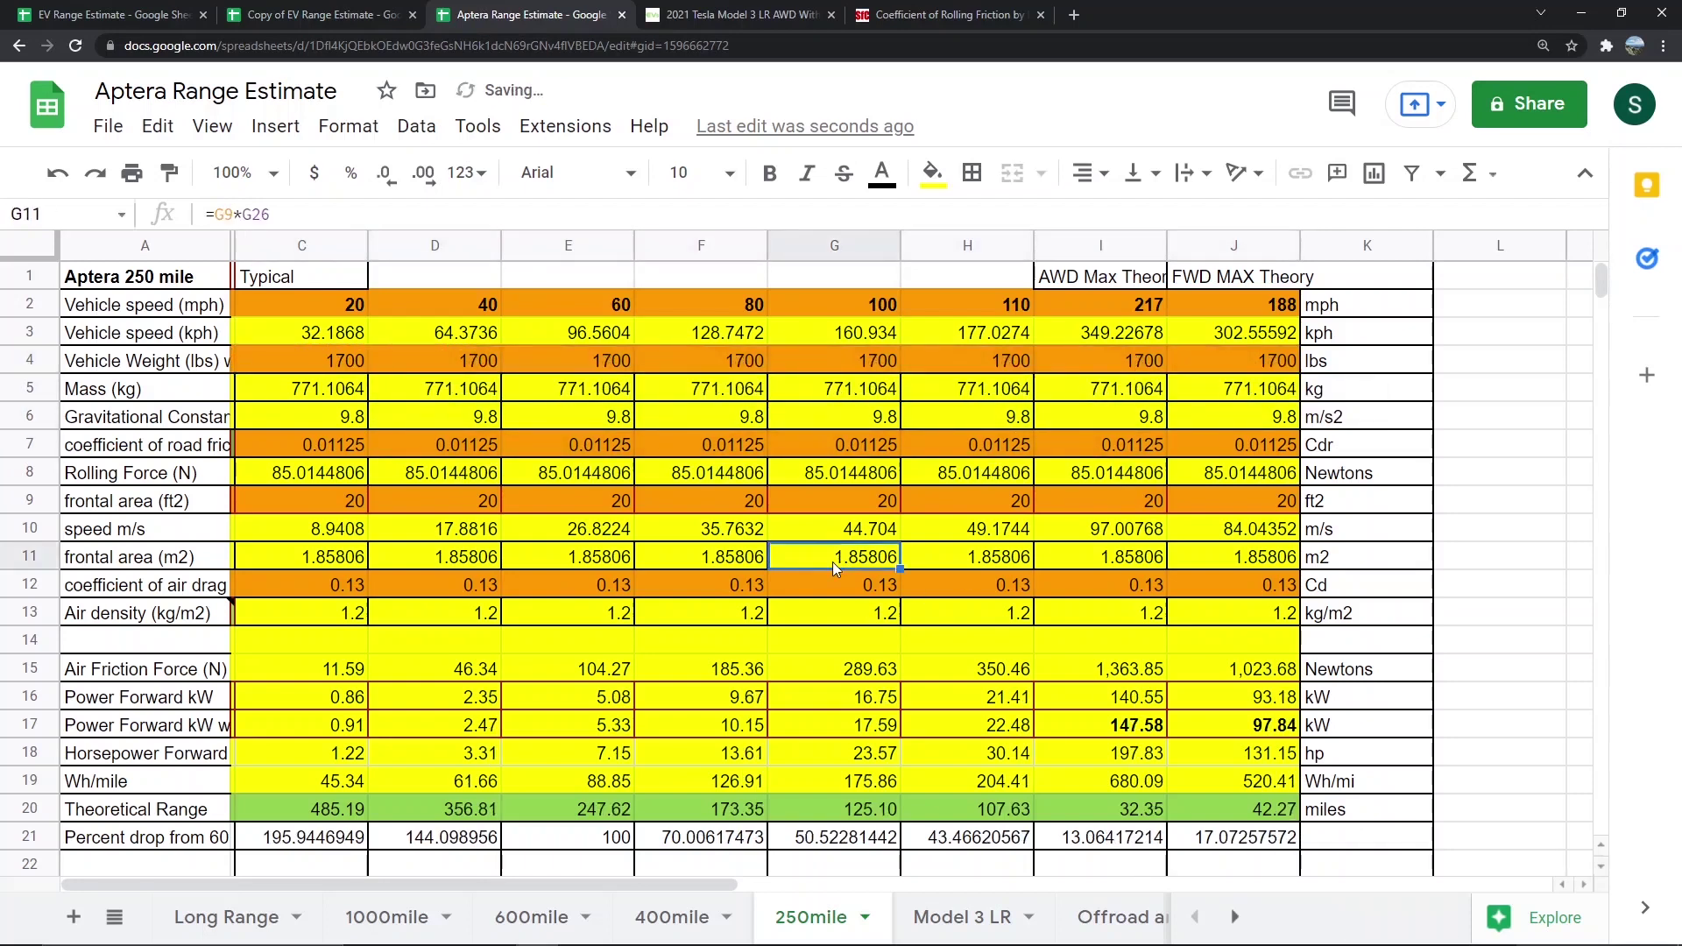
left_click(548, 920)
- Flip between the 1000mile, 600mile, 400mile and 250mile sheets to compare weights and ranges
left_click(392, 920)
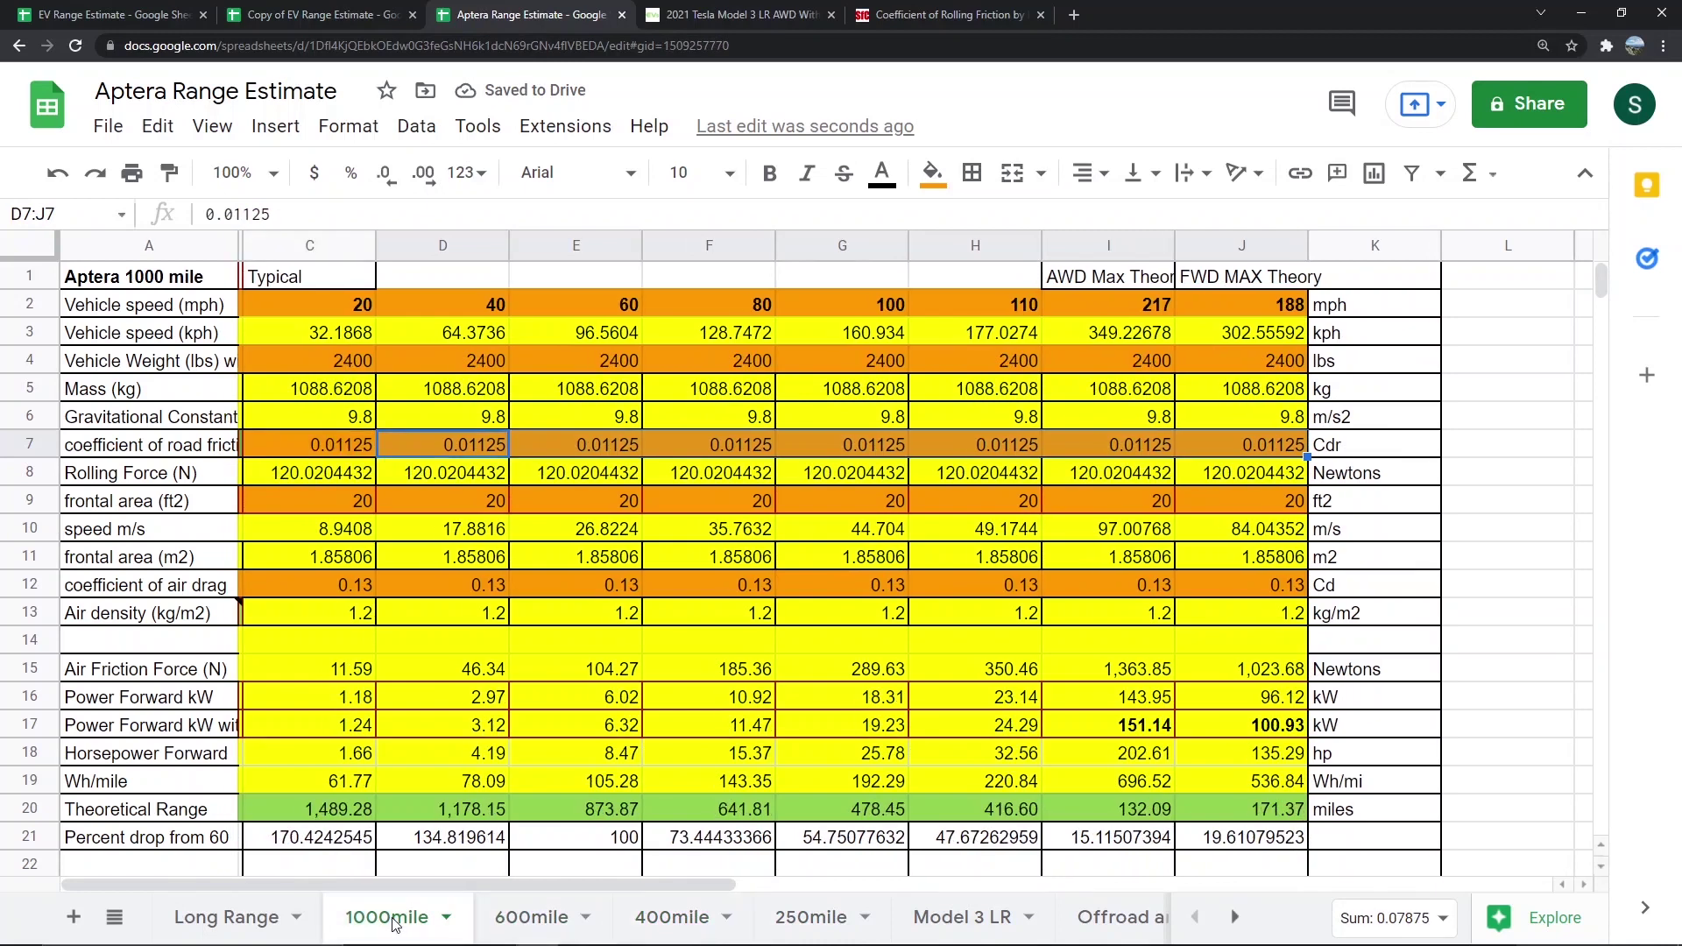
left_click(545, 922)
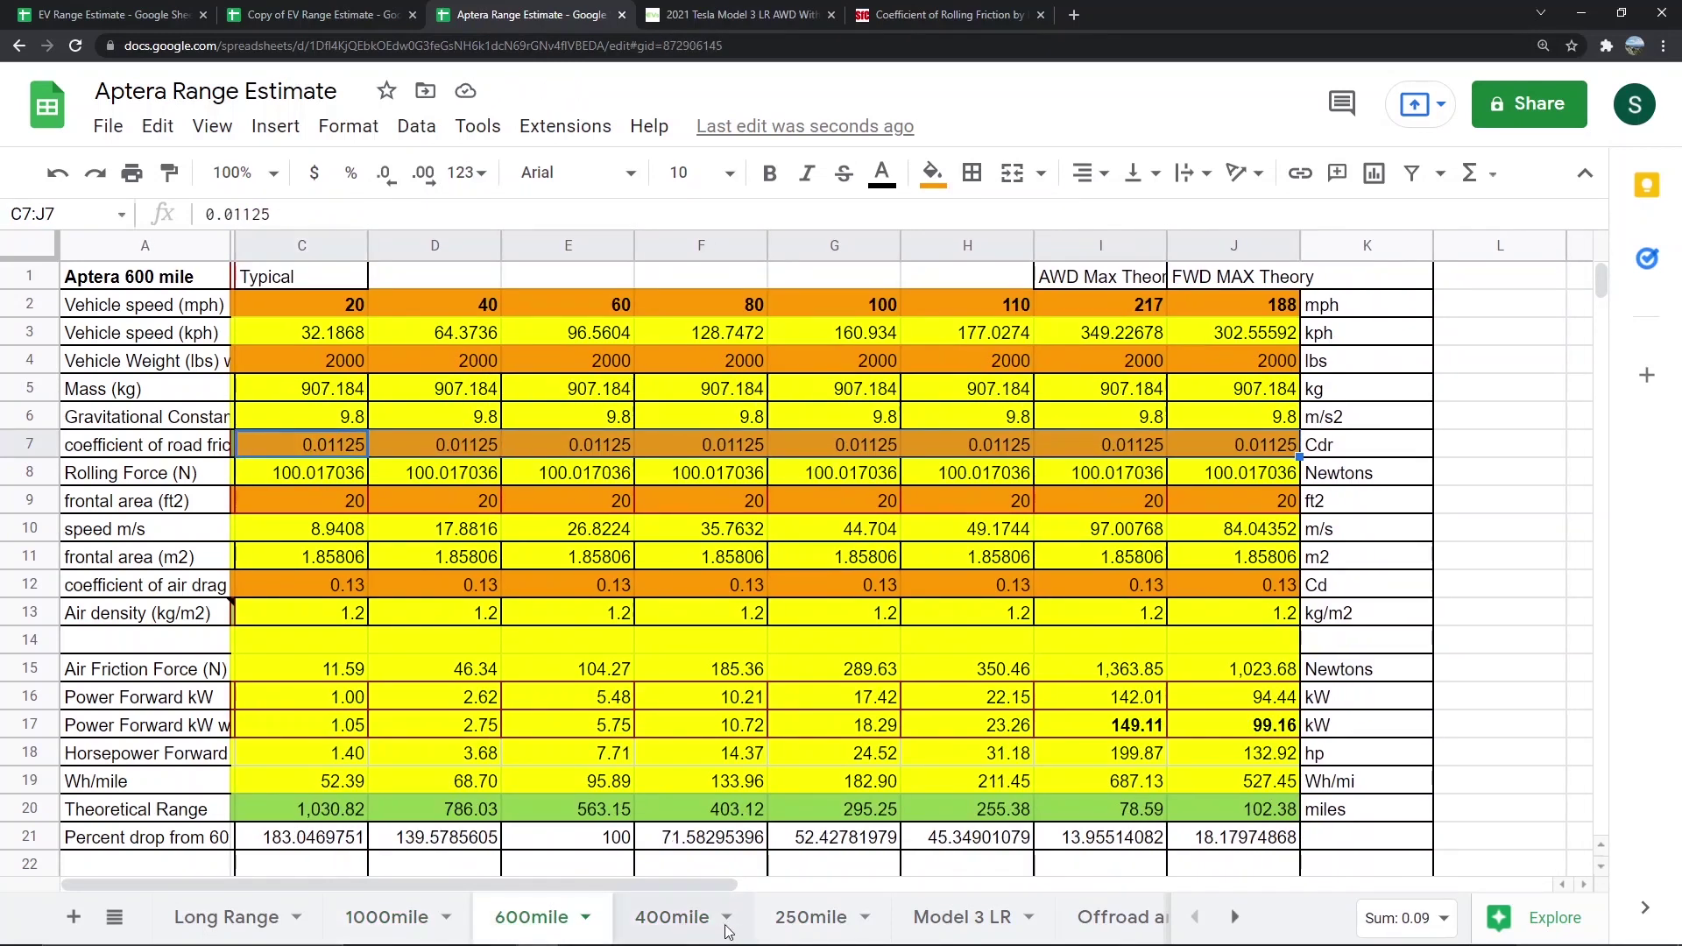
left_click(688, 918)
left_click(812, 918)
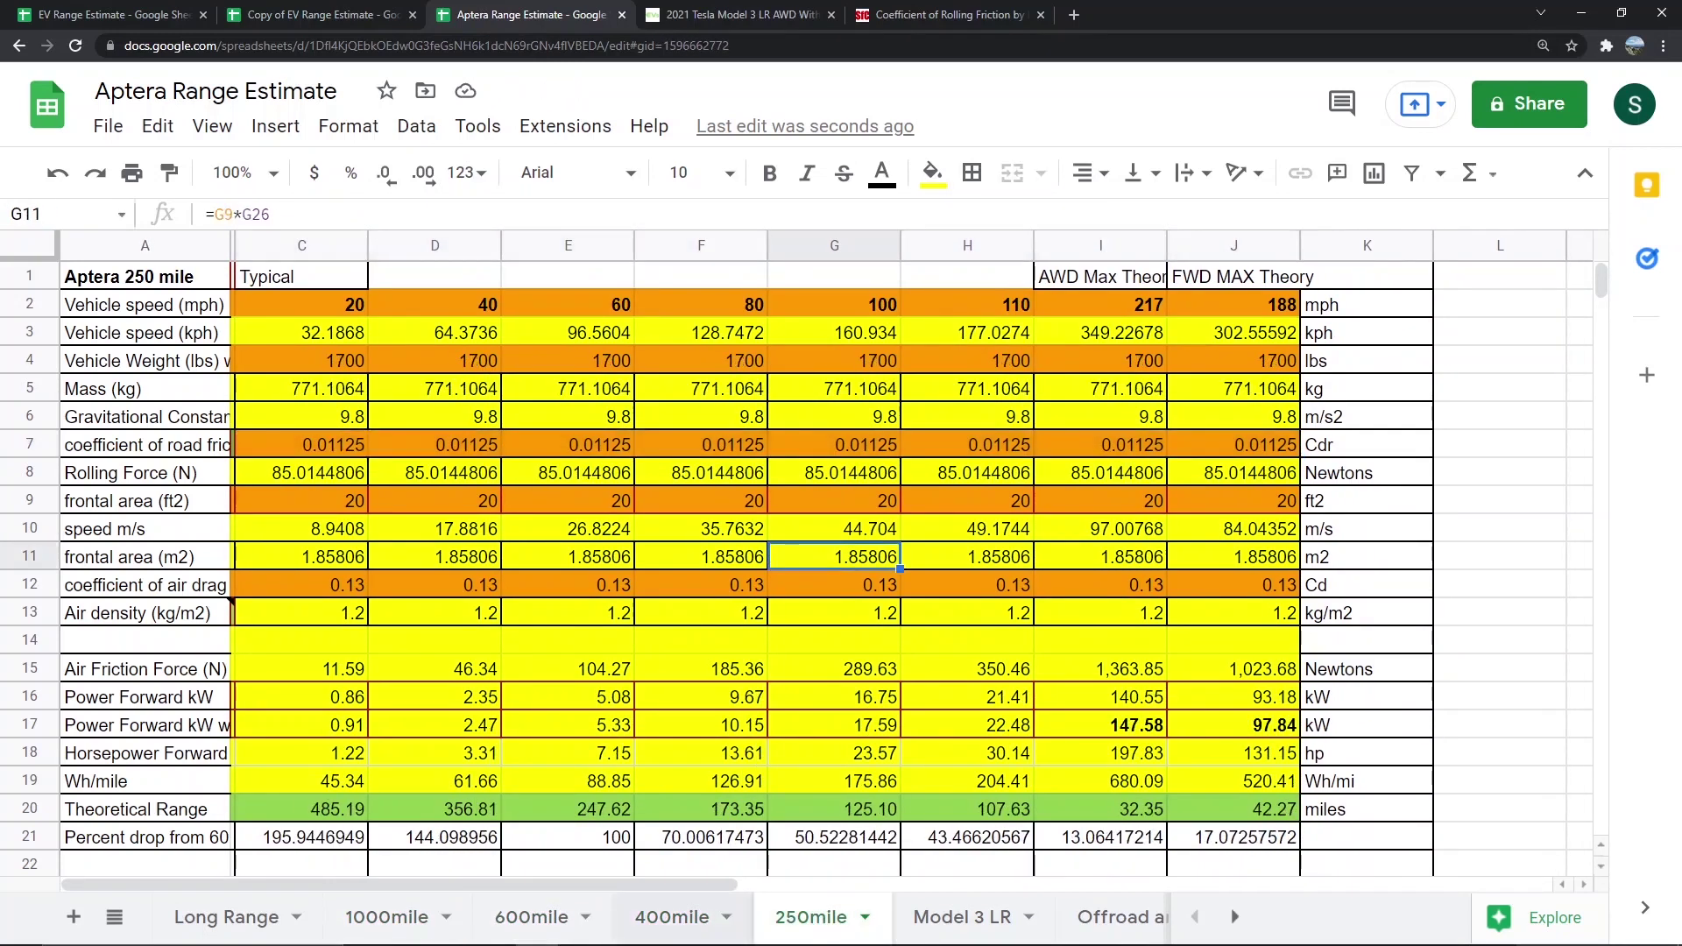
left_click(393, 915)
scroll(487, 428, "down", 1)
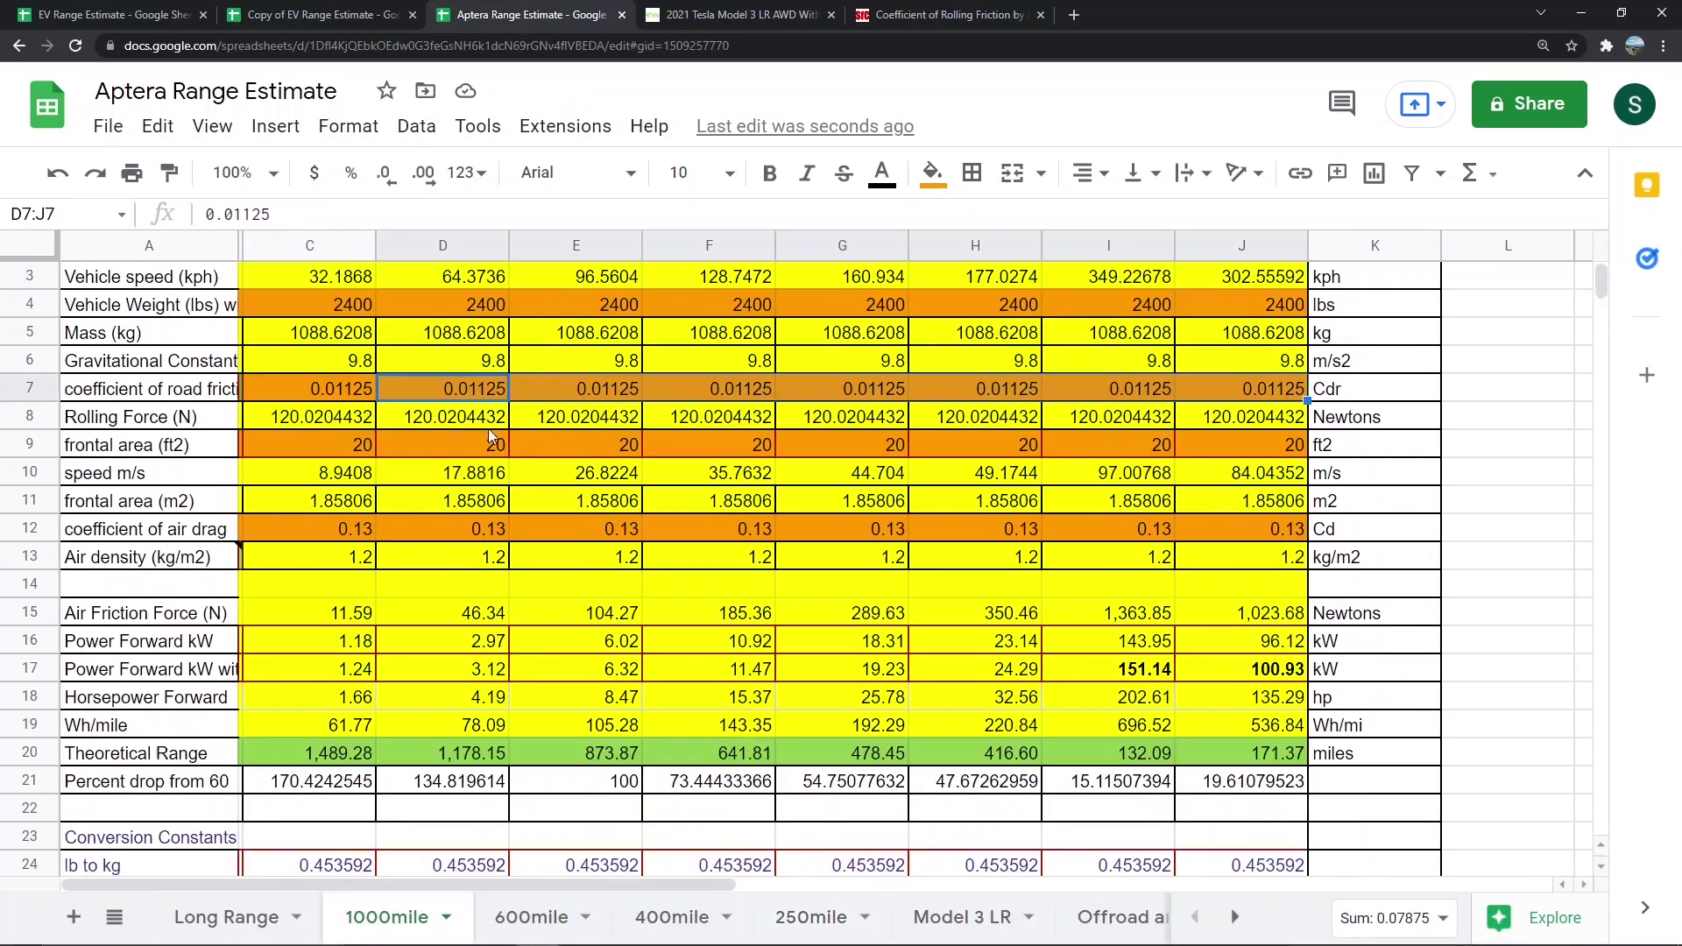
scroll(487, 436, "up", 1)
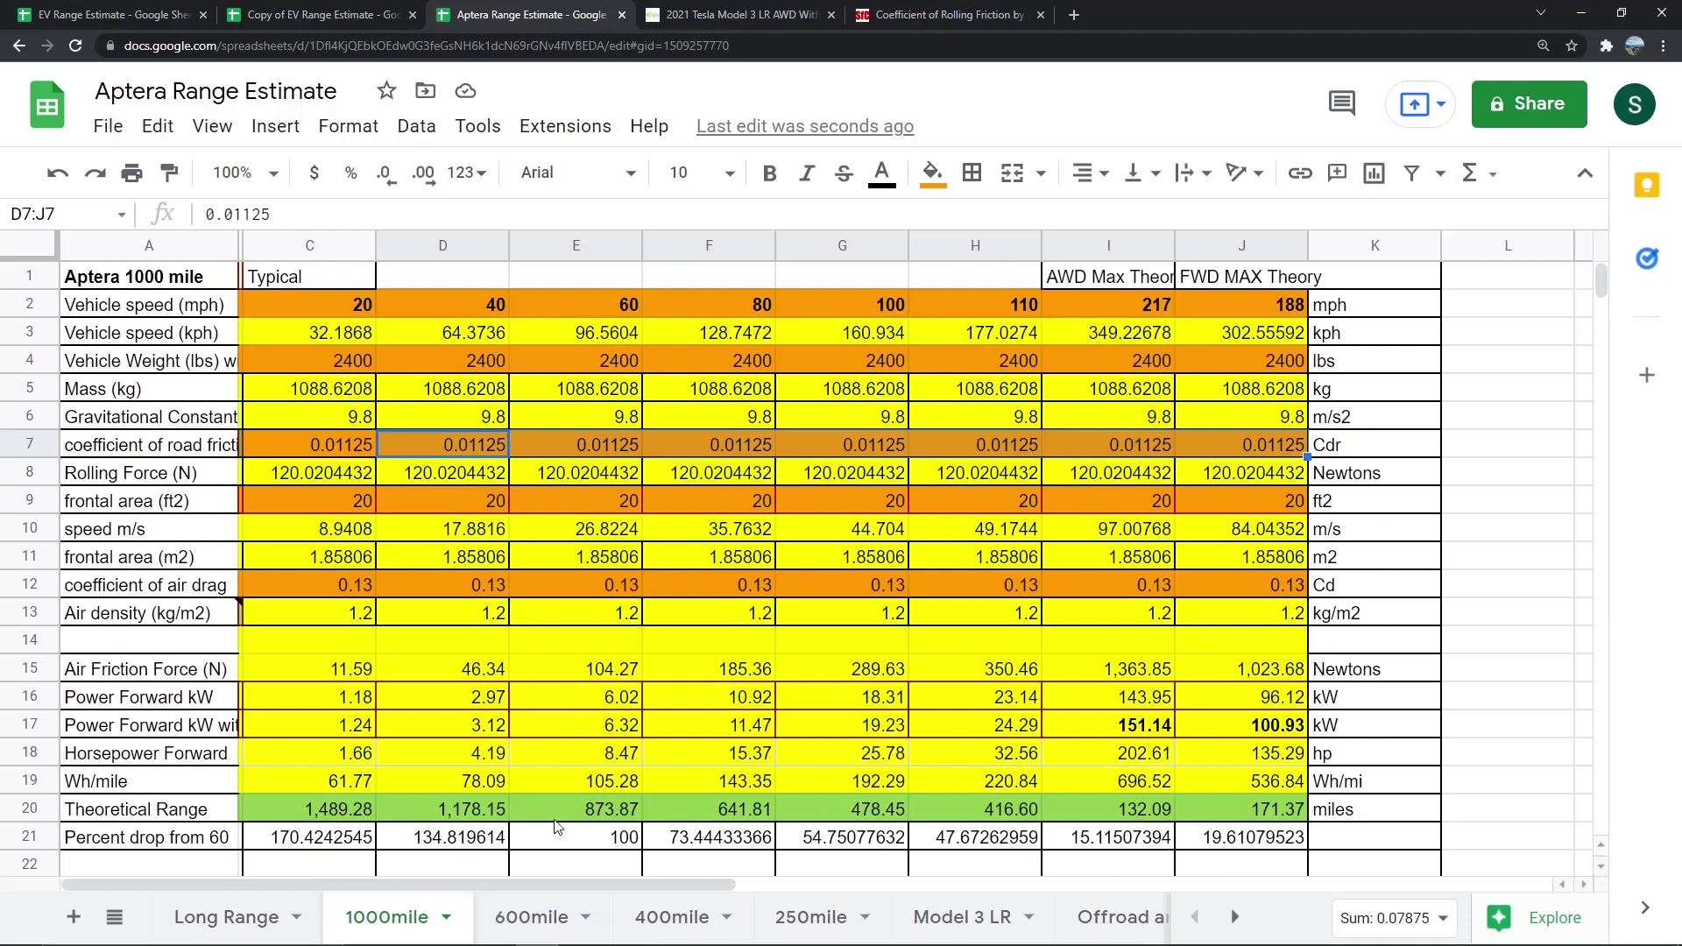
left_click(539, 928)
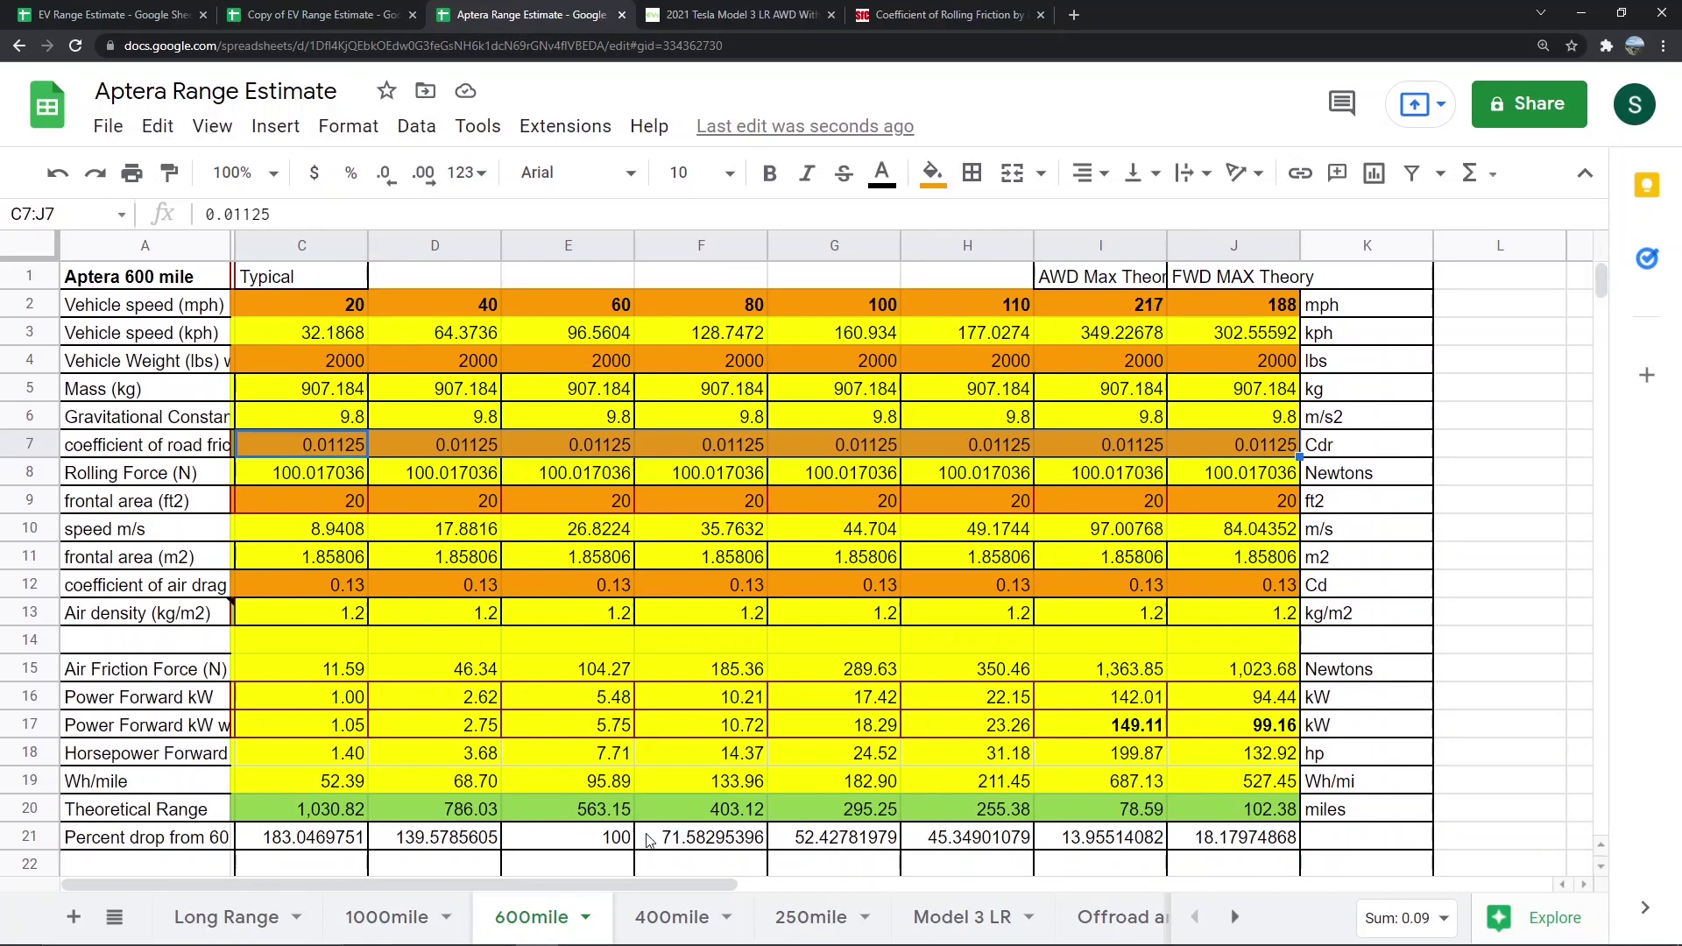
left_click(659, 922)
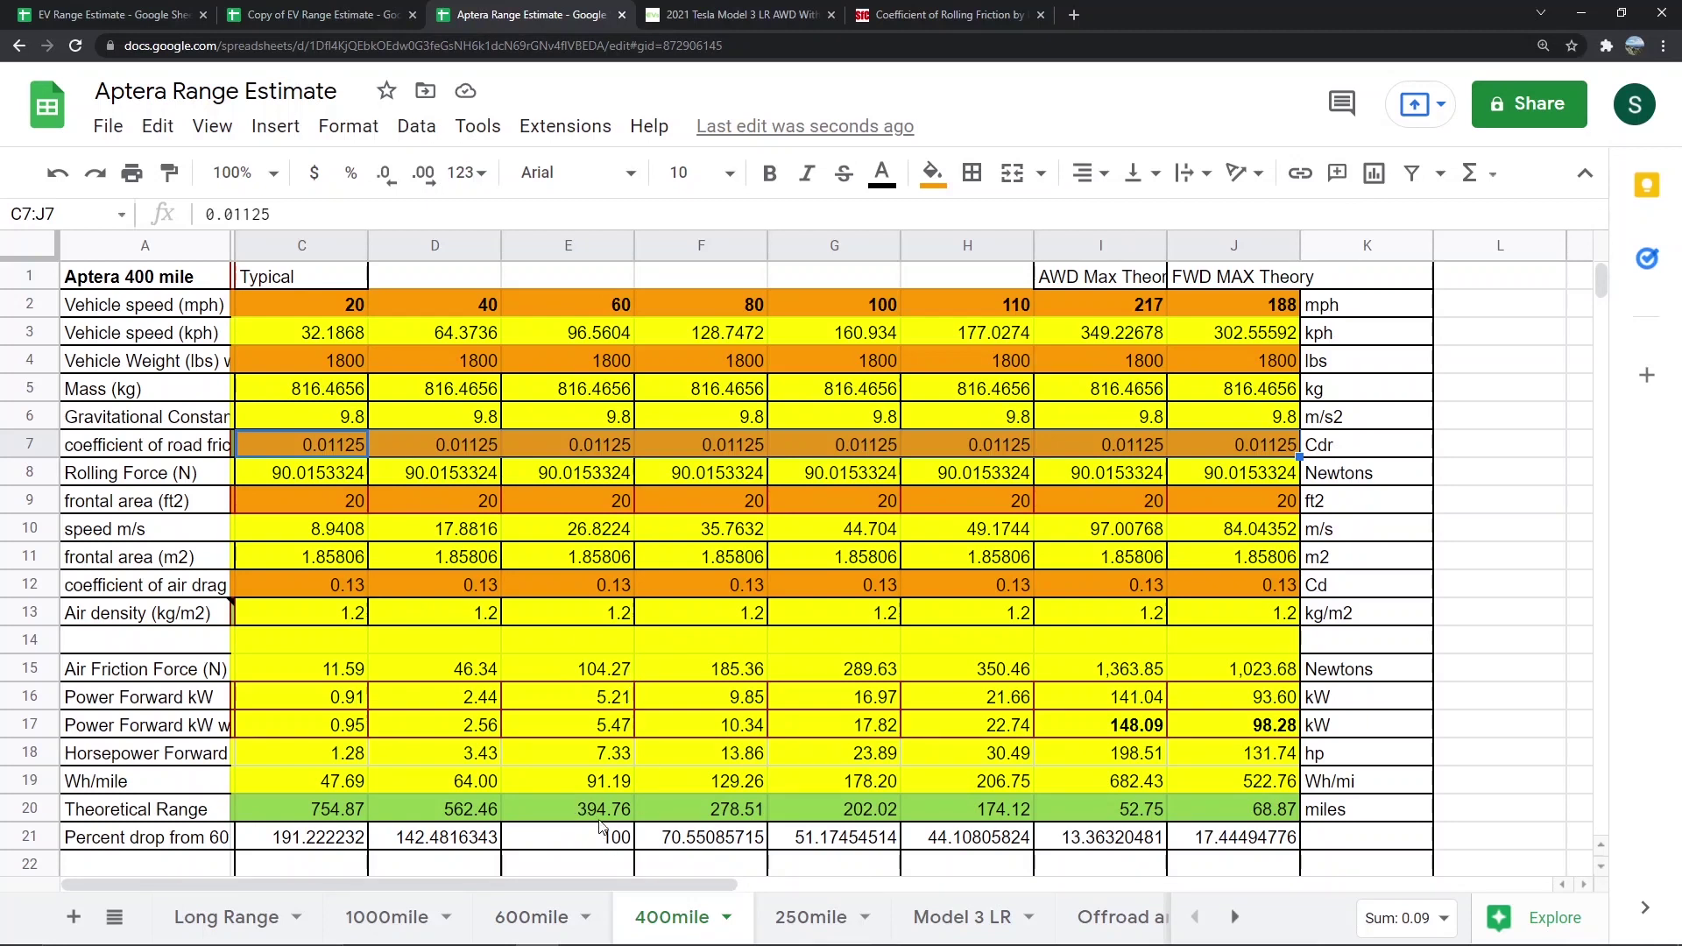
left_click(812, 918)
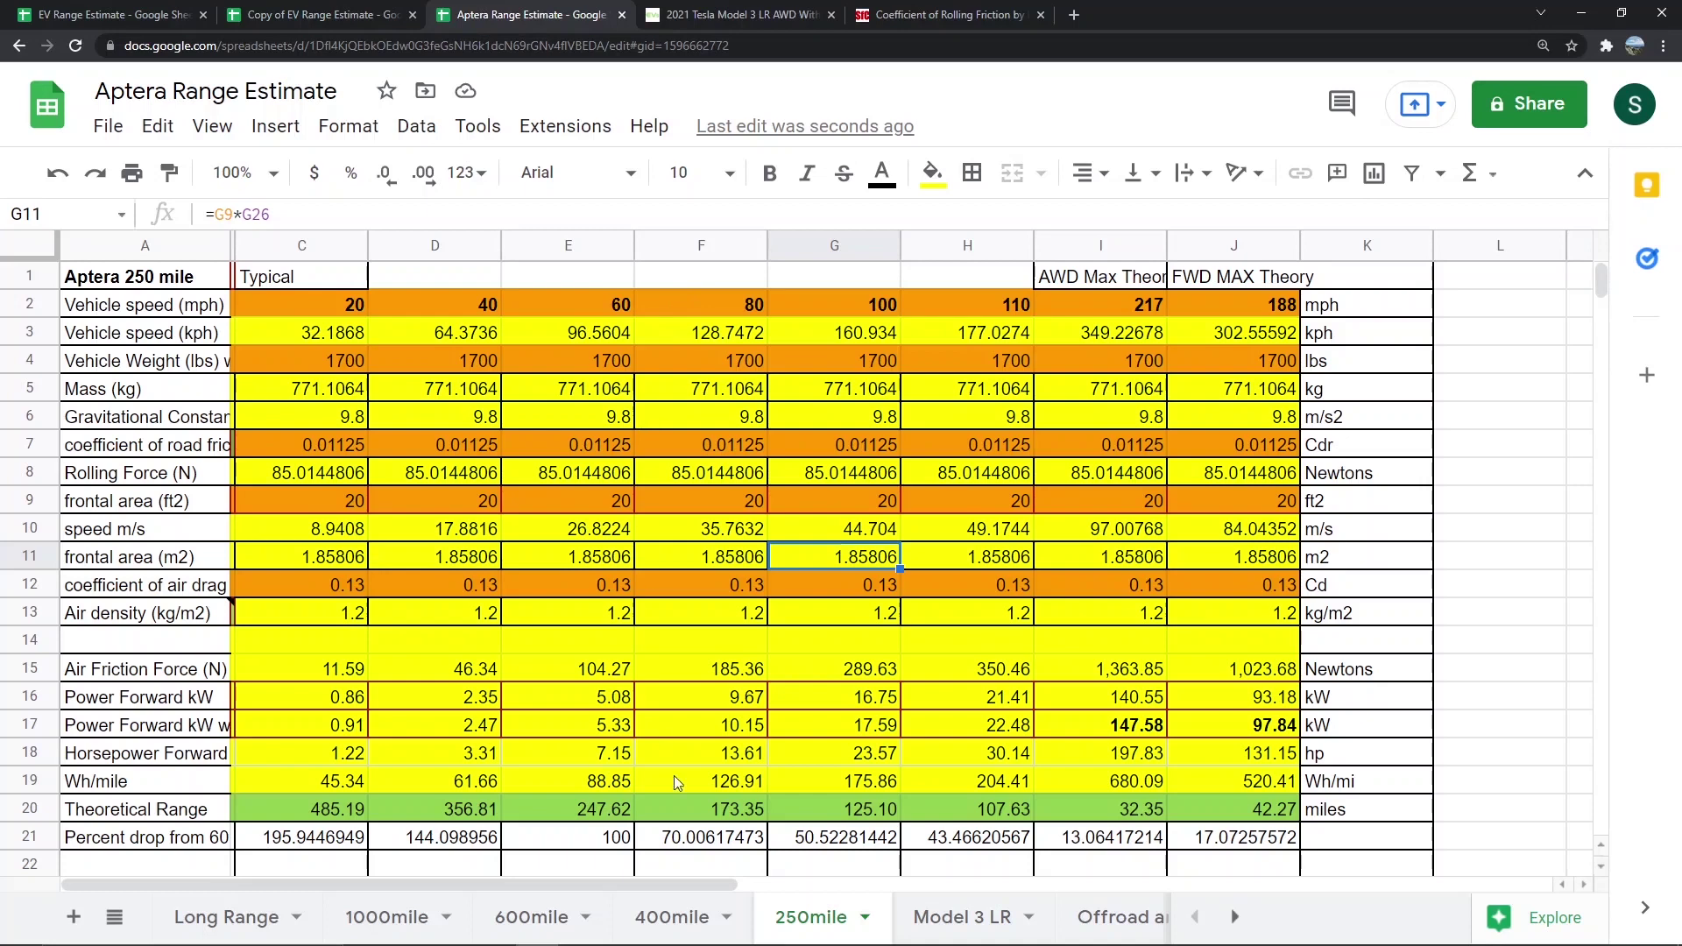
left_click(663, 917)
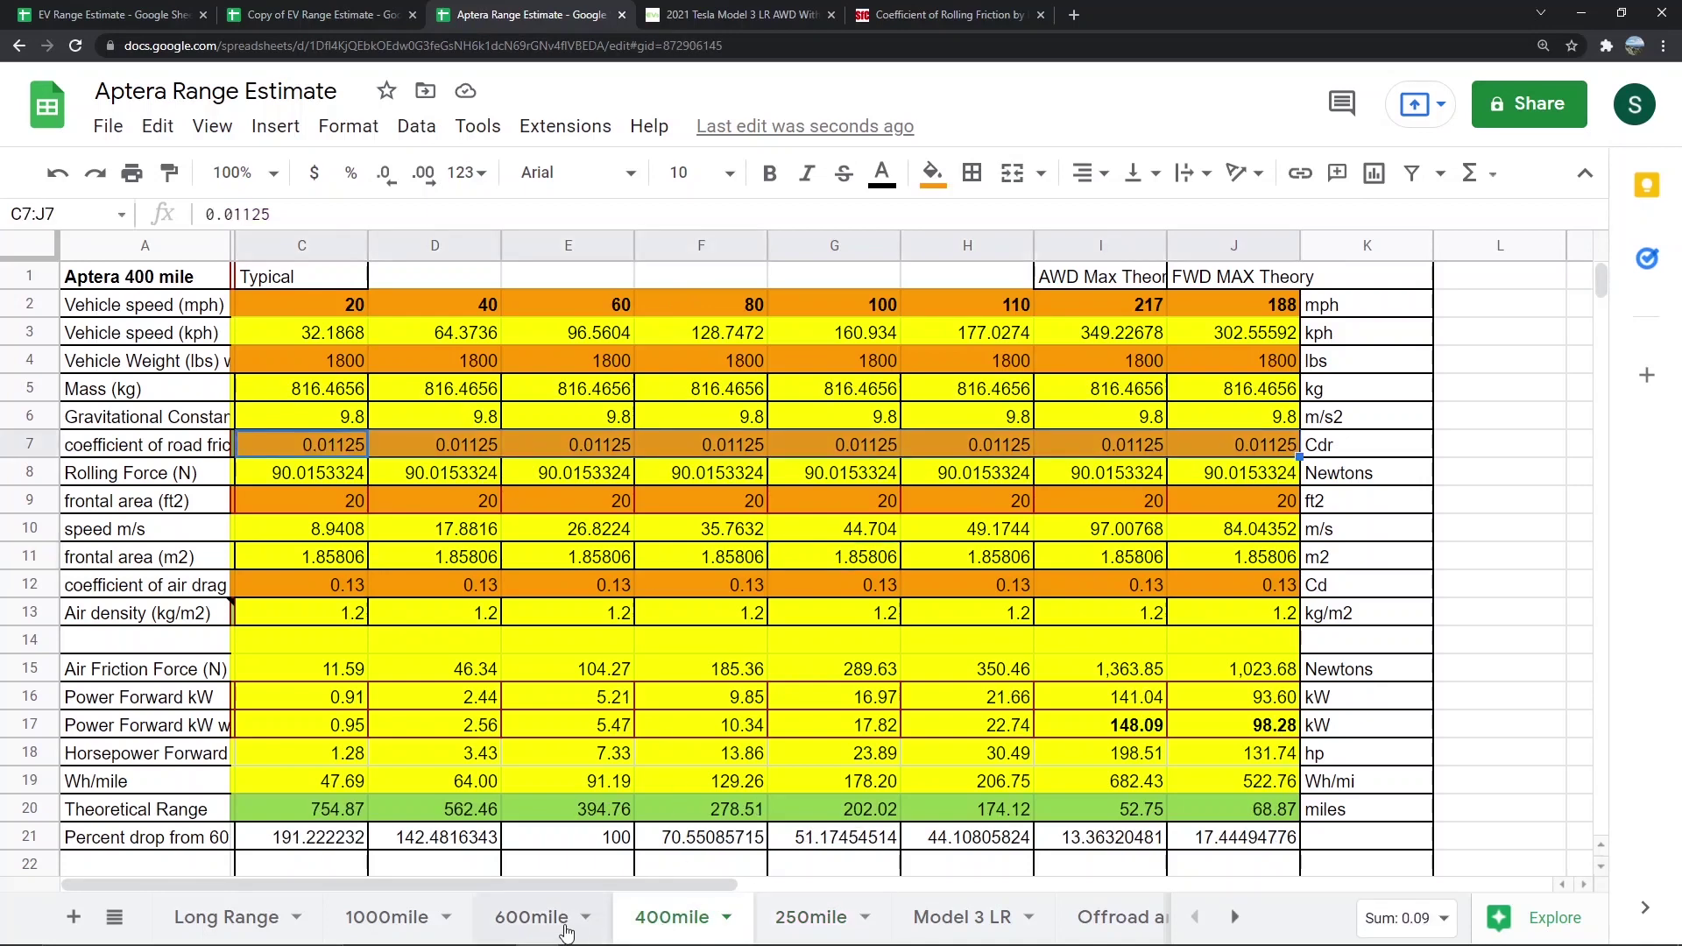
left_click(536, 927)
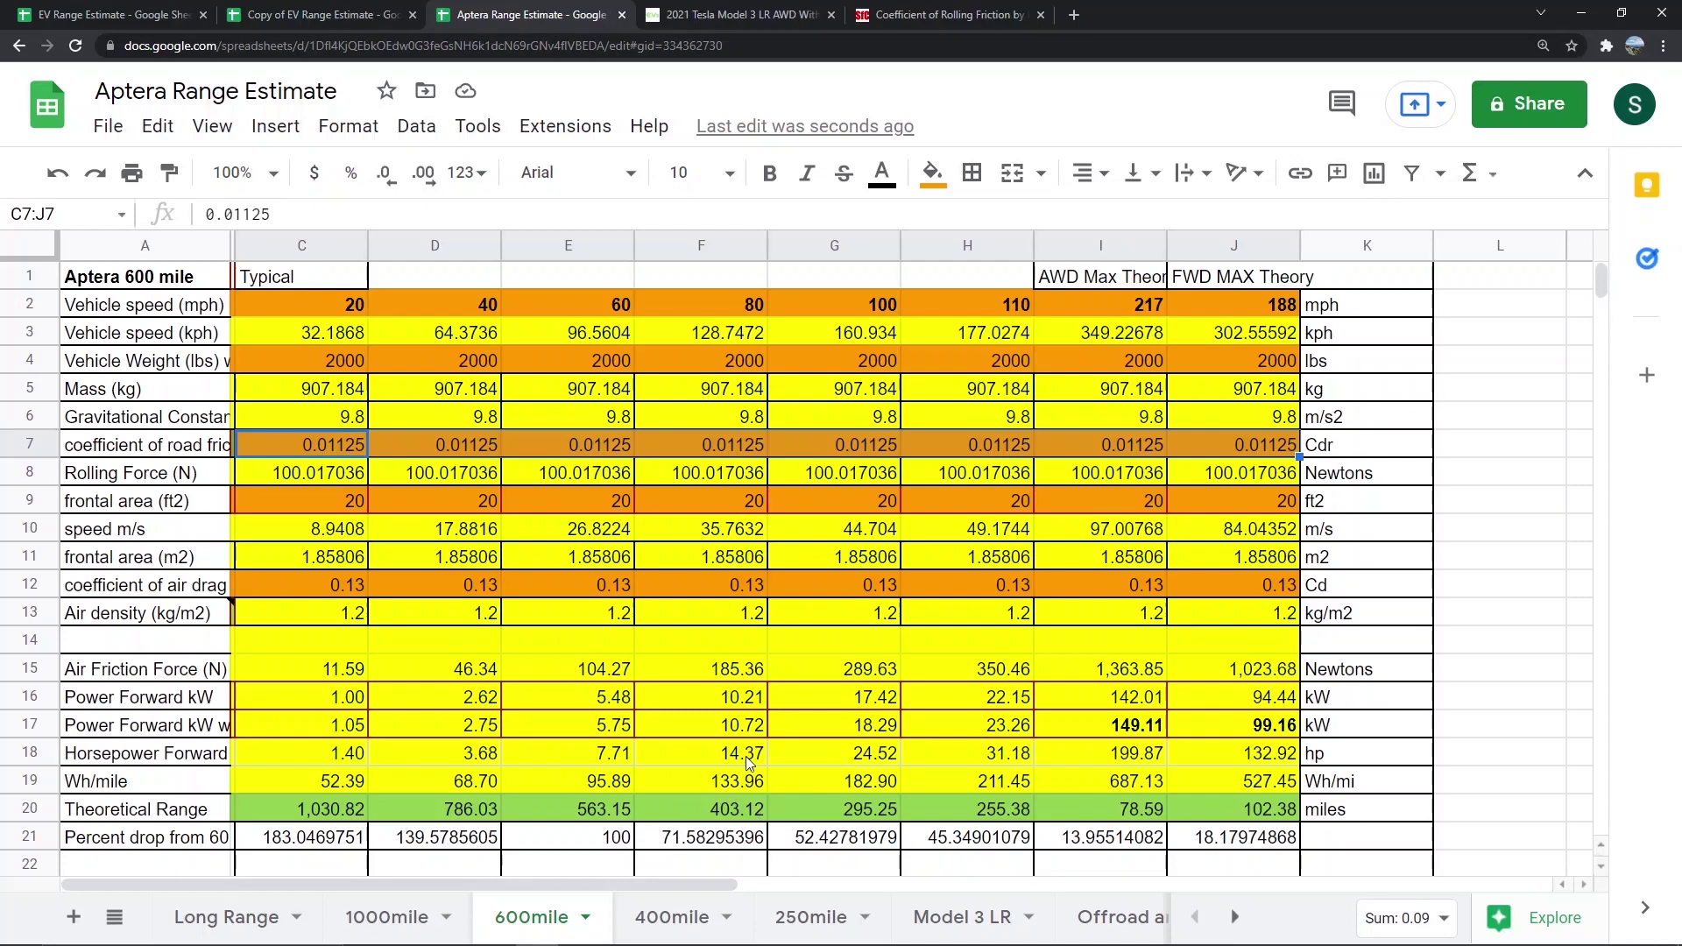
- Move via the 400mile and 600mile sheets back to the 250mile sheet showing 485.19 miles at 20 mph
left_click(659, 928)
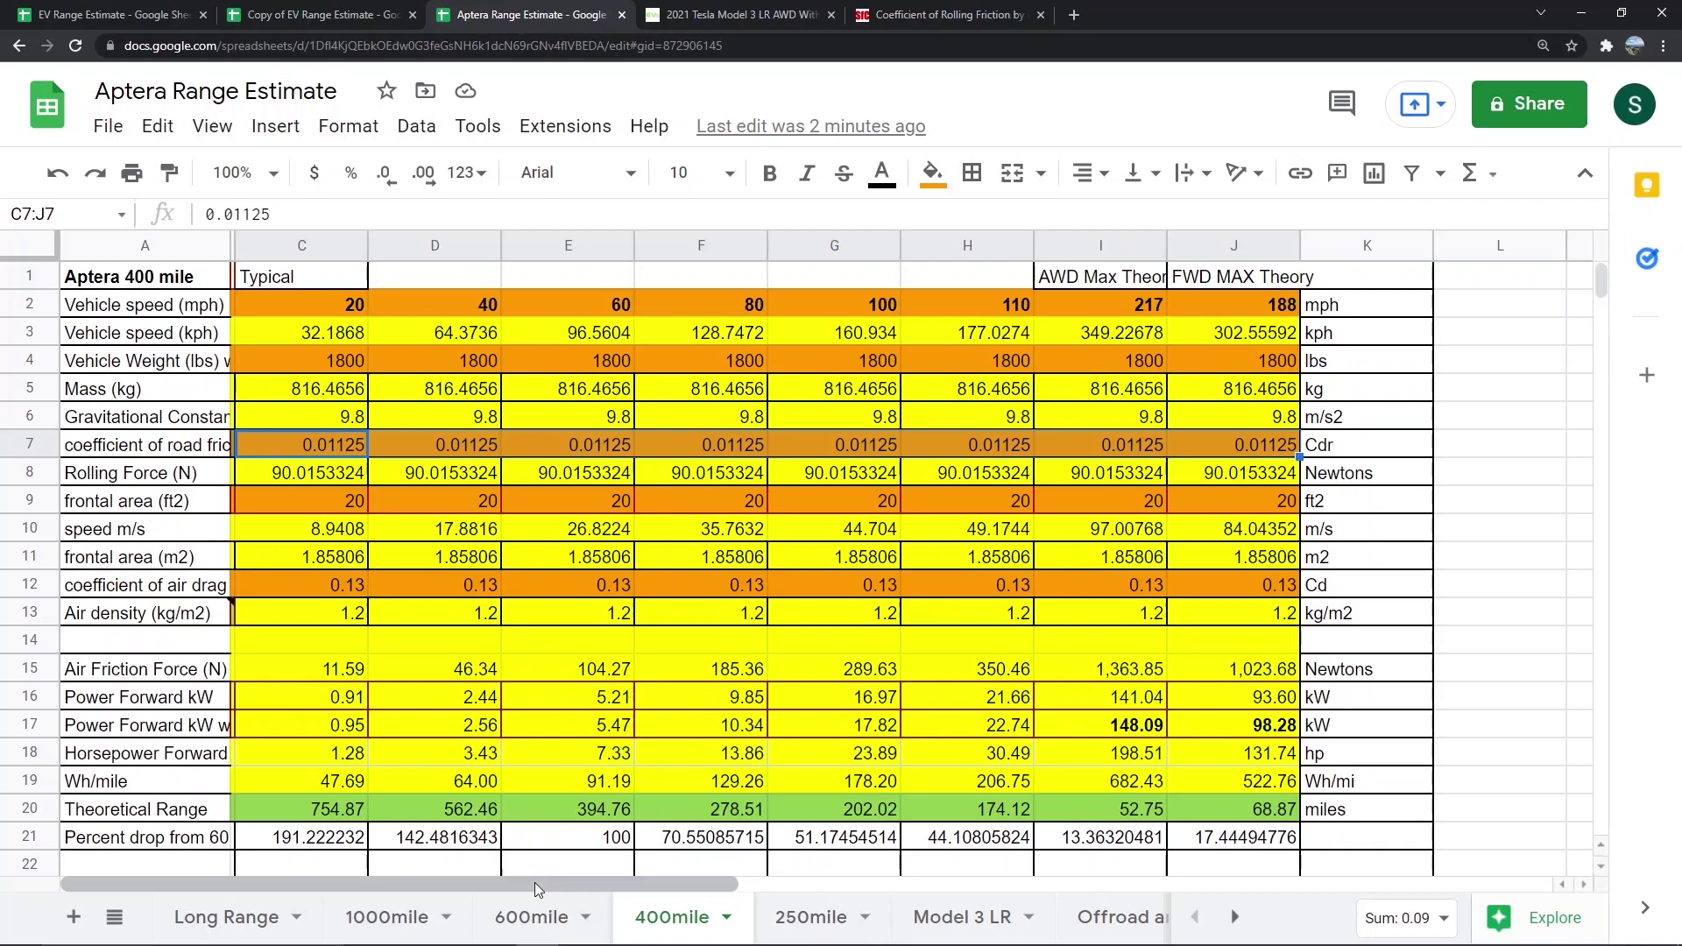
left_click(536, 920)
left_click(658, 920)
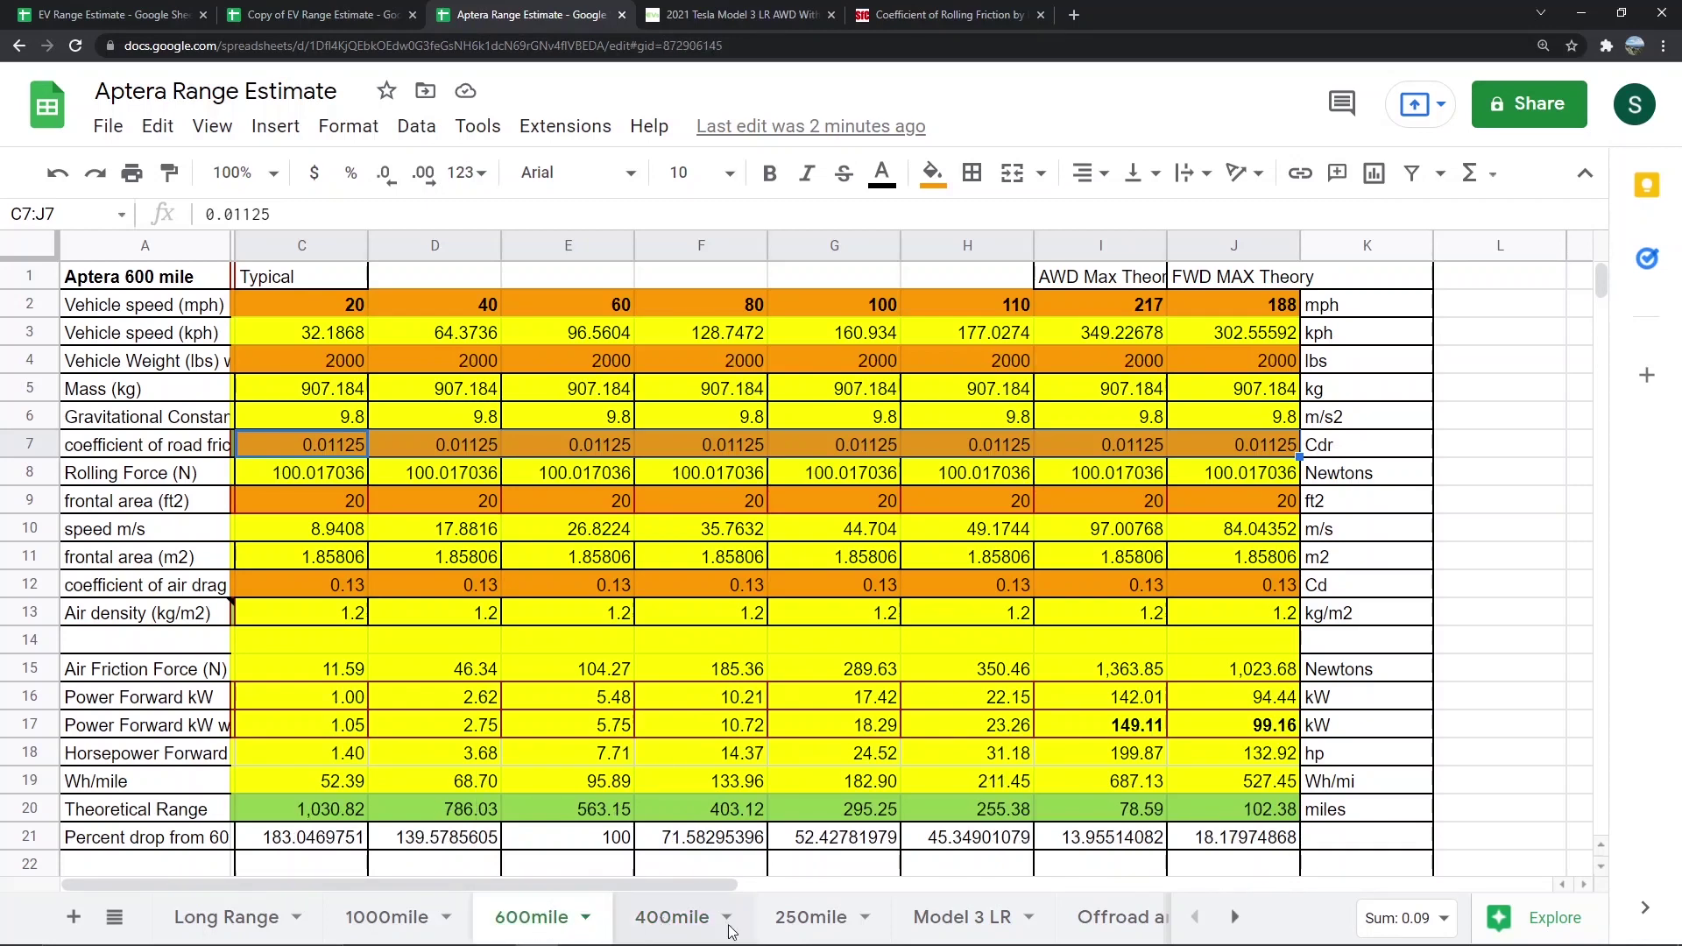
left_click(791, 924)
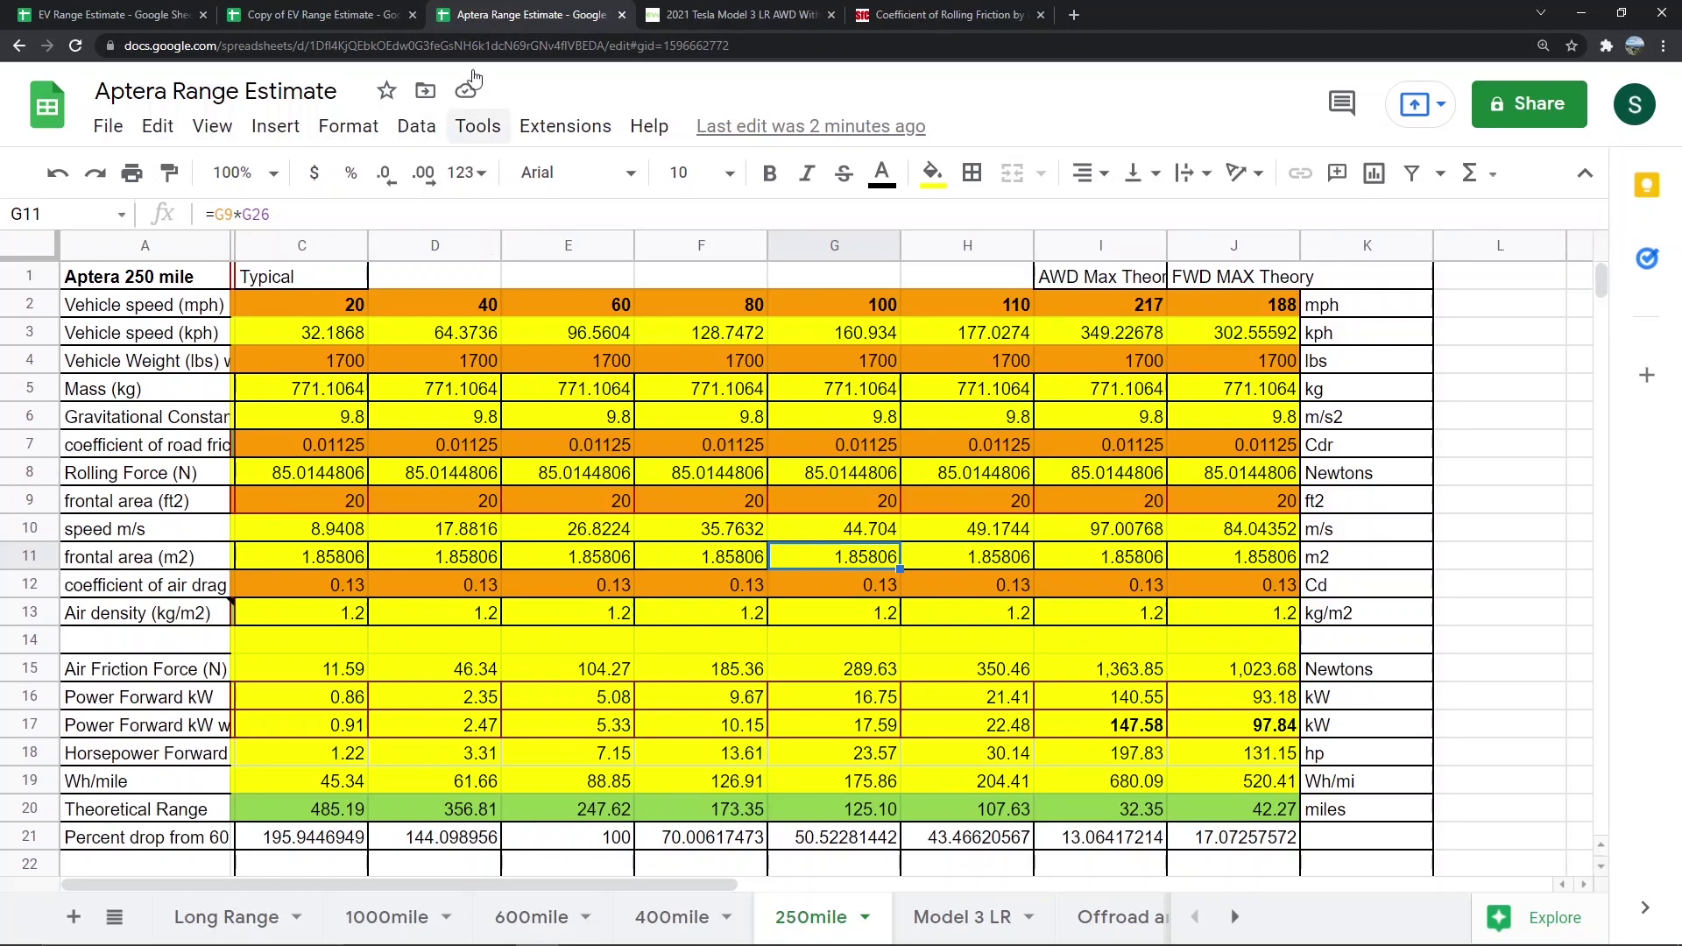
- Switch between both spreadsheets, ending on EV Range Estimate's Long Range sheet scrolled back to column A
left_click(132, 15)
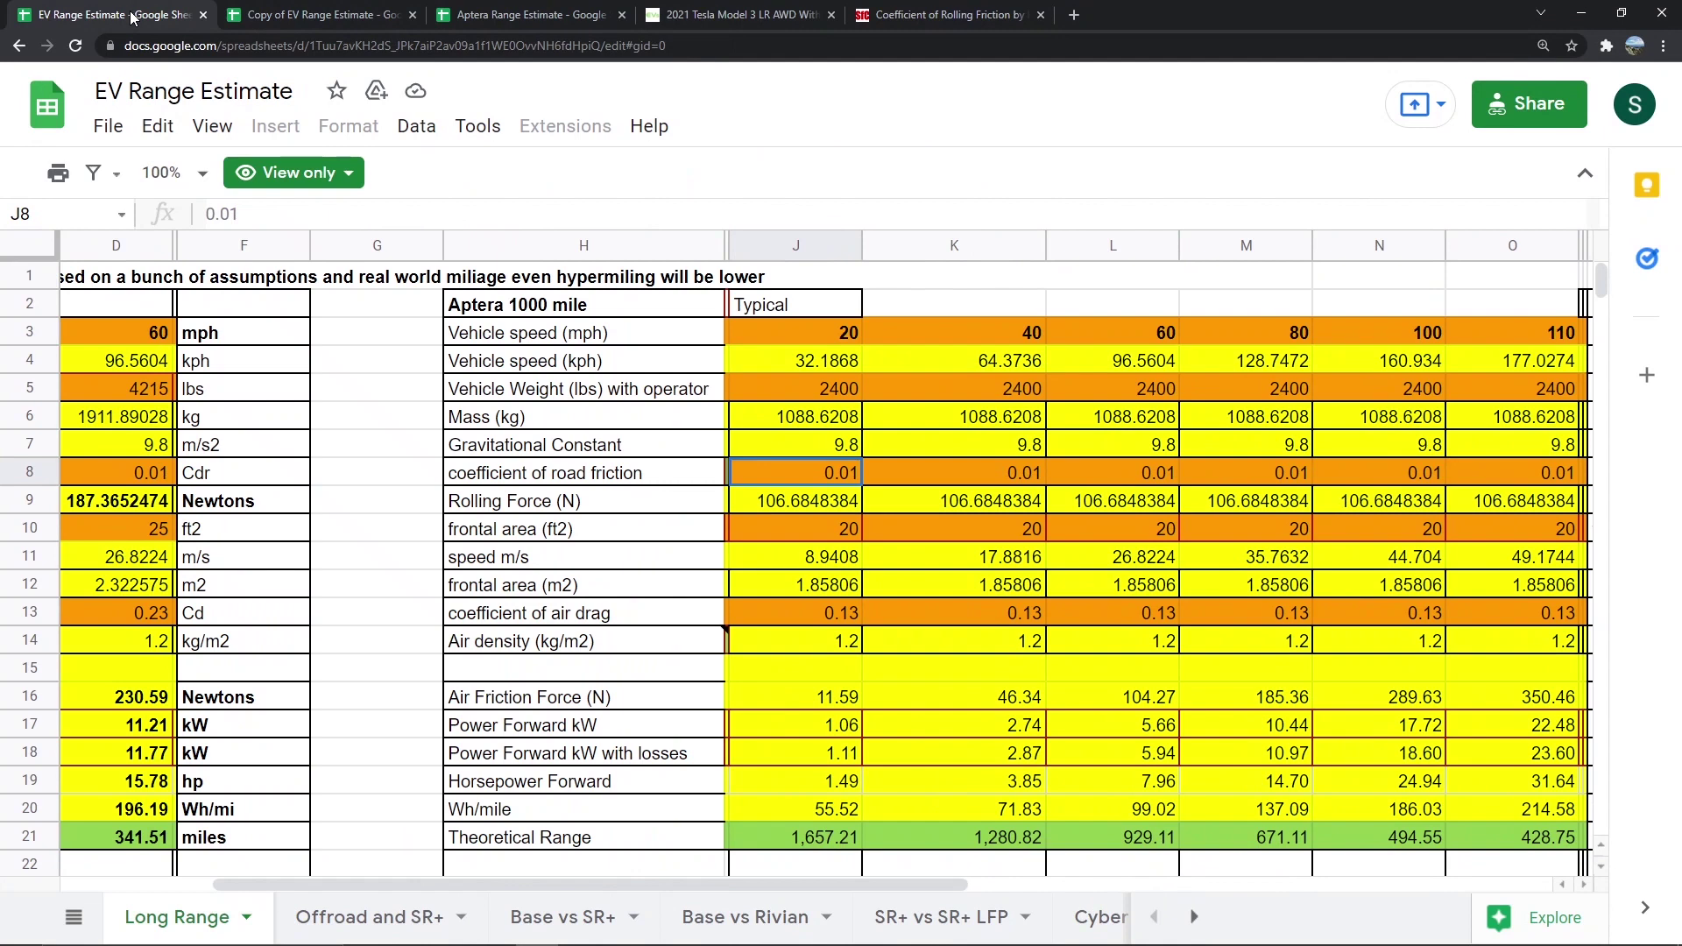
left_click(477, 16)
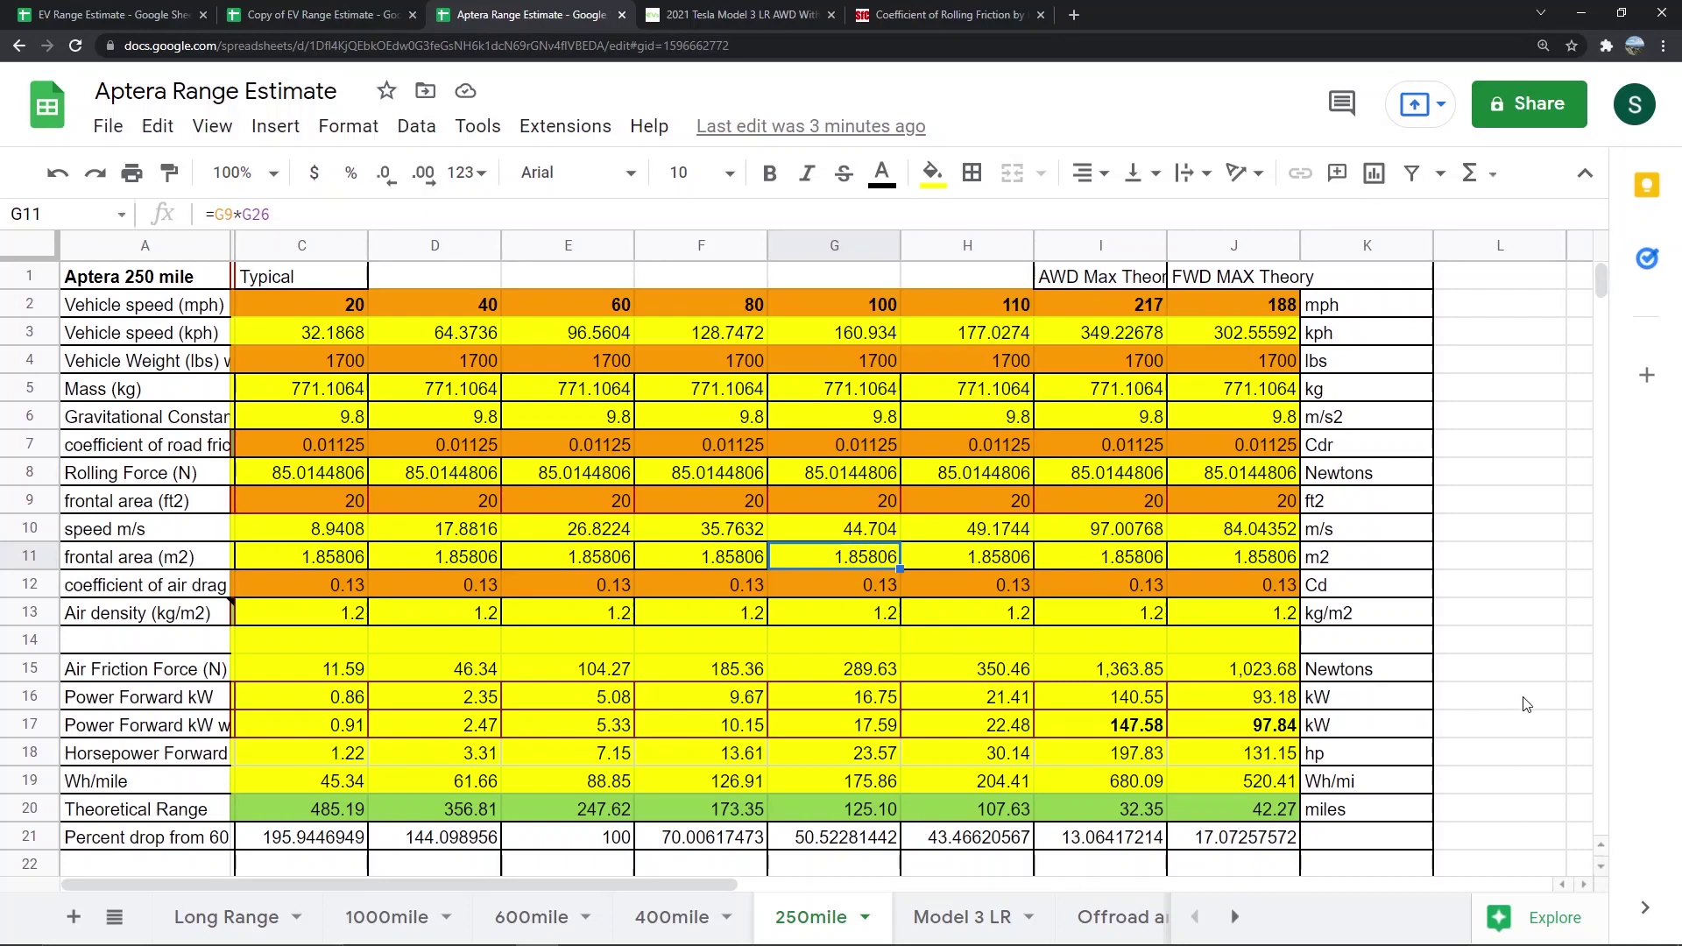
left_click(132, 22)
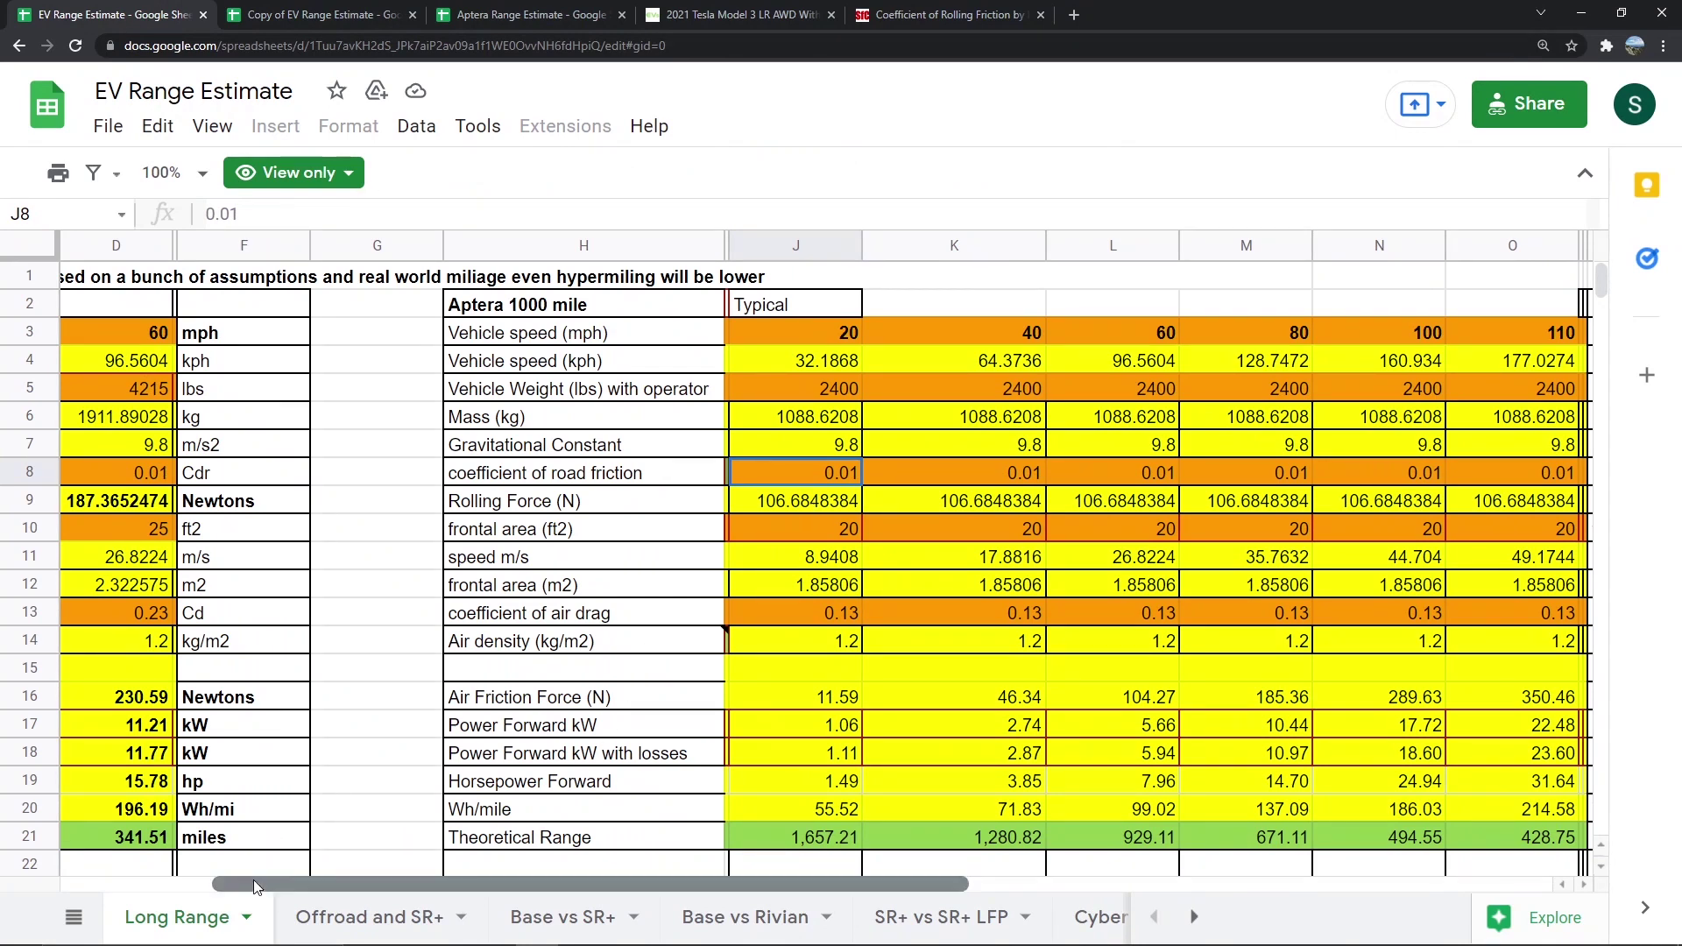
left_click_drag(255, 881, 131, 895)
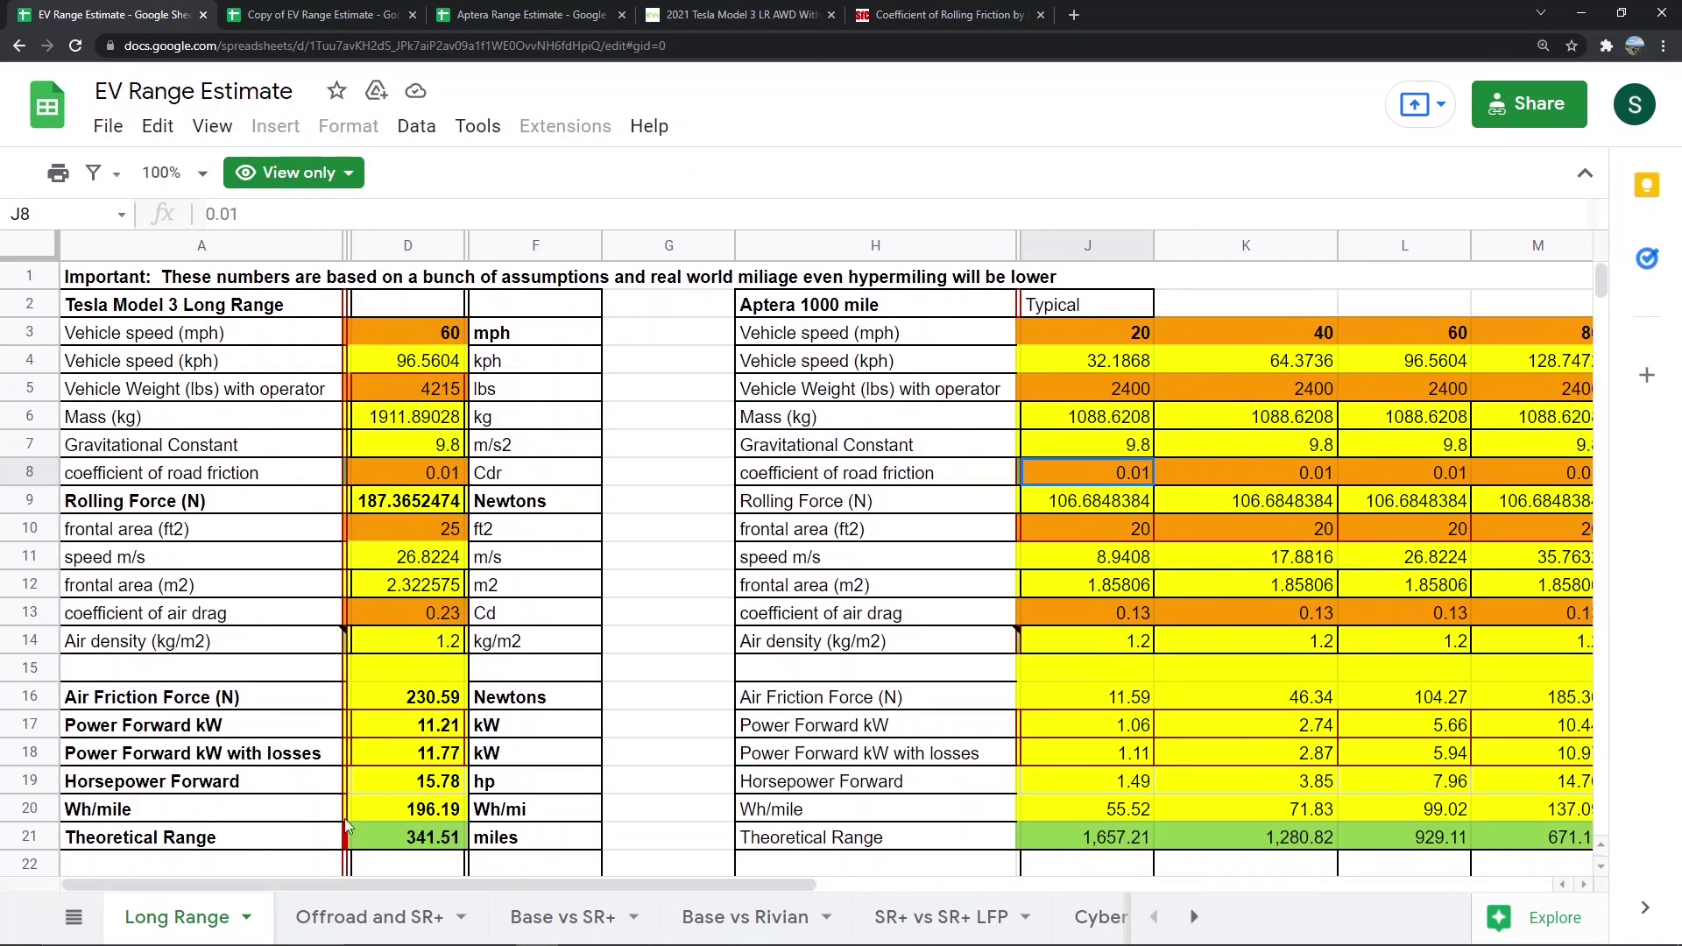
scroll(529, 483, "down", 1)
scroll(529, 483, "up", 1)
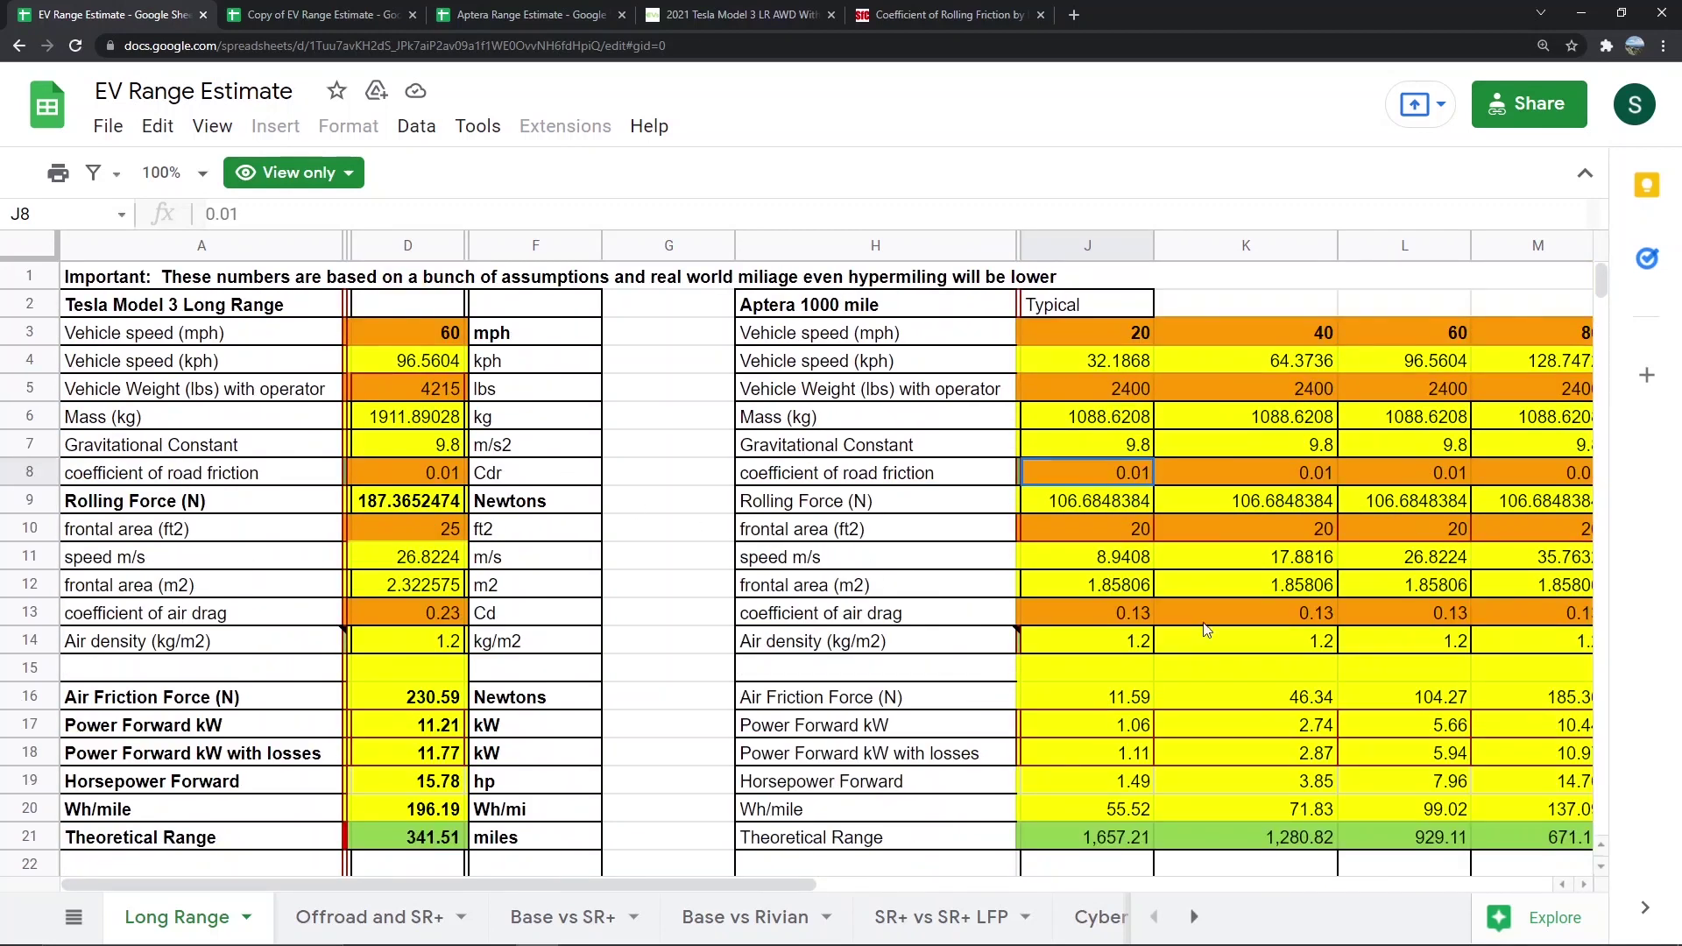